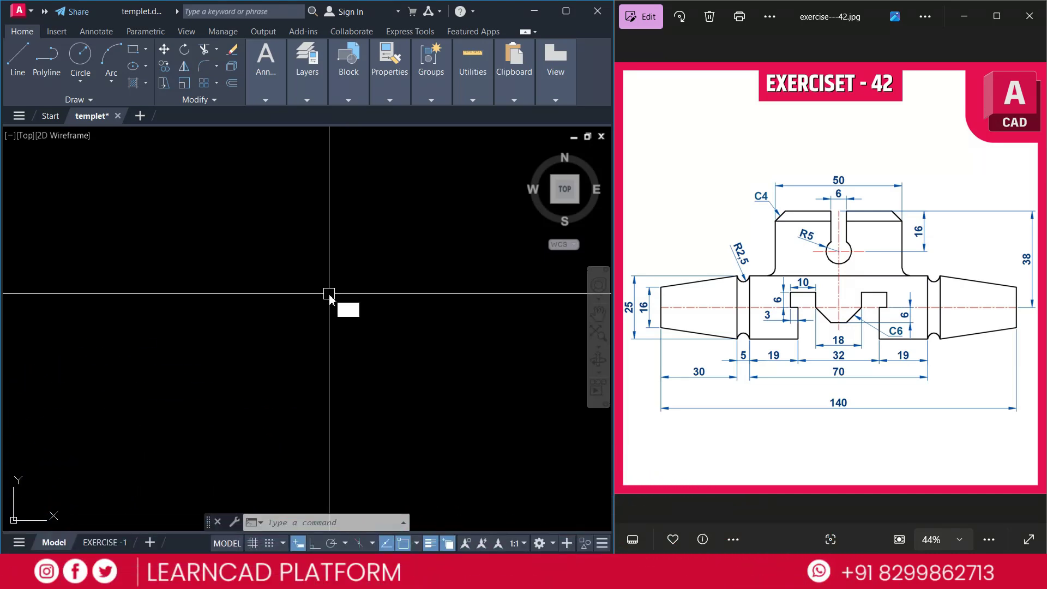
# Configure the drawing units to decimal lengths with 0.0 precision and millimetres for inserted content.
pyautogui.write('UN')
pyautogui.press('Return')
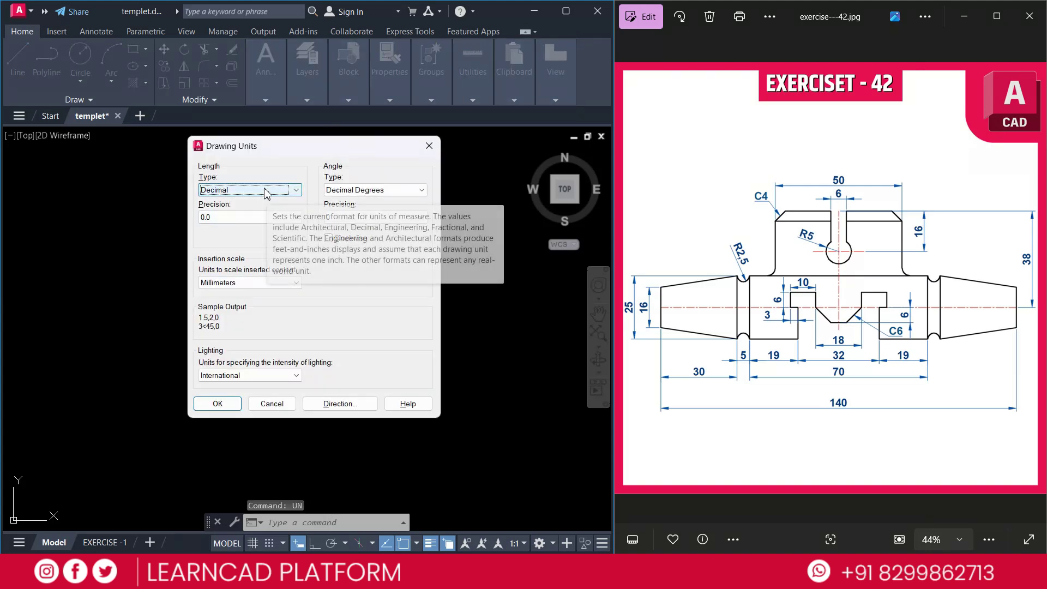
pyautogui.click(264, 191)
pyautogui.click(256, 210)
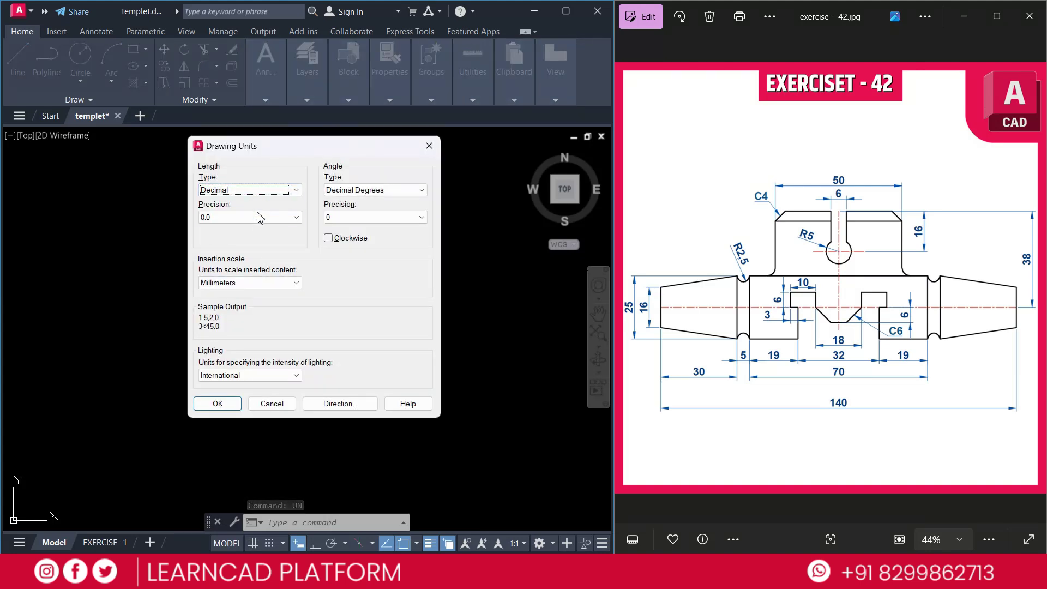
pyautogui.click(255, 217)
pyautogui.click(251, 238)
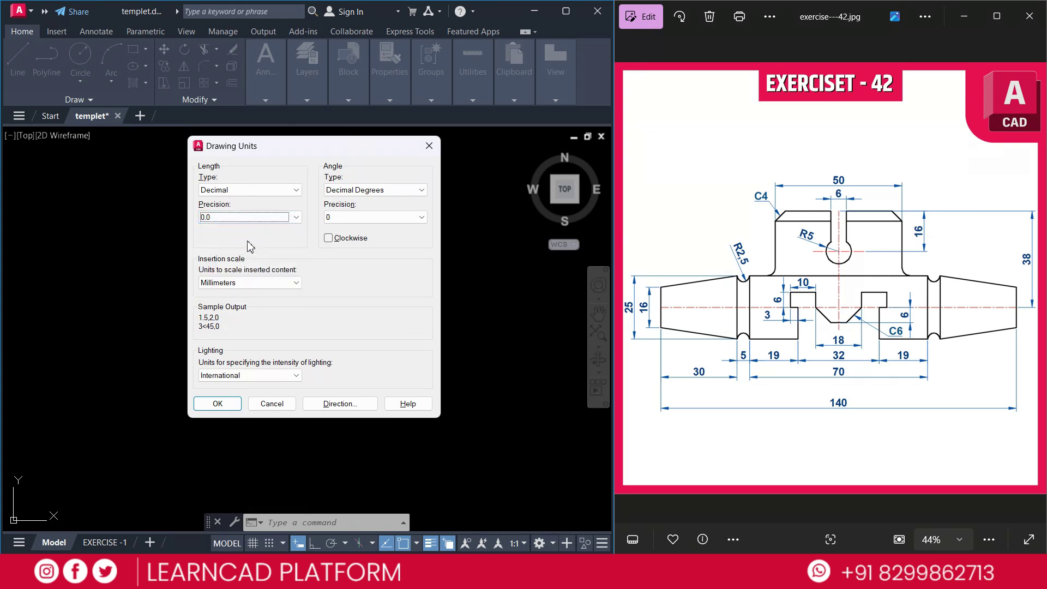
pyautogui.click(245, 283)
pyautogui.click(246, 338)
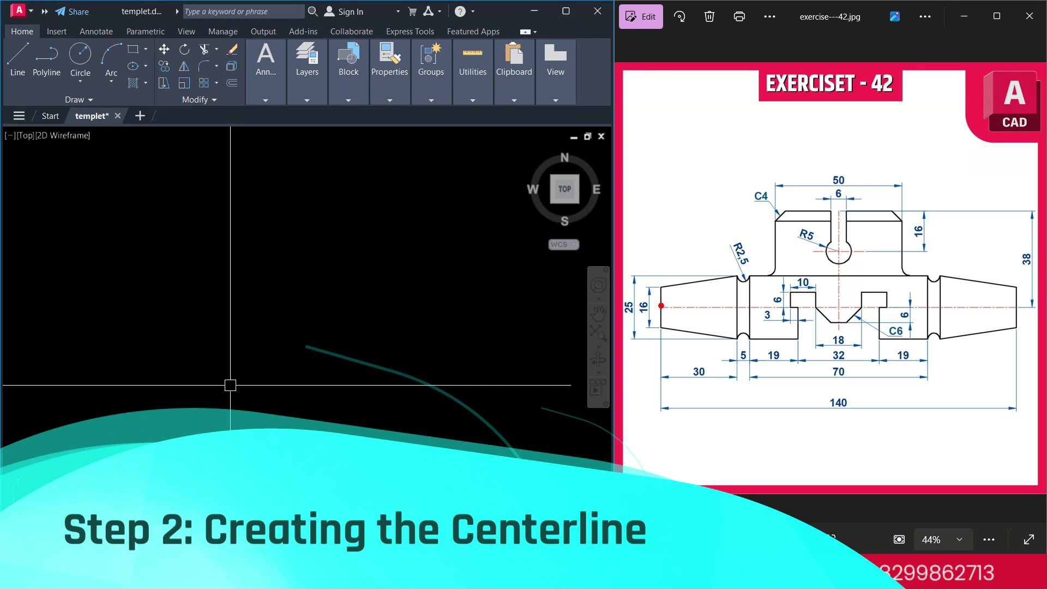
# Draw a 140 mm horizontal line with Ortho mode on as the part's main axis.
pyautogui.moveTo(656, 308); pyautogui.dragTo(1015, 309)
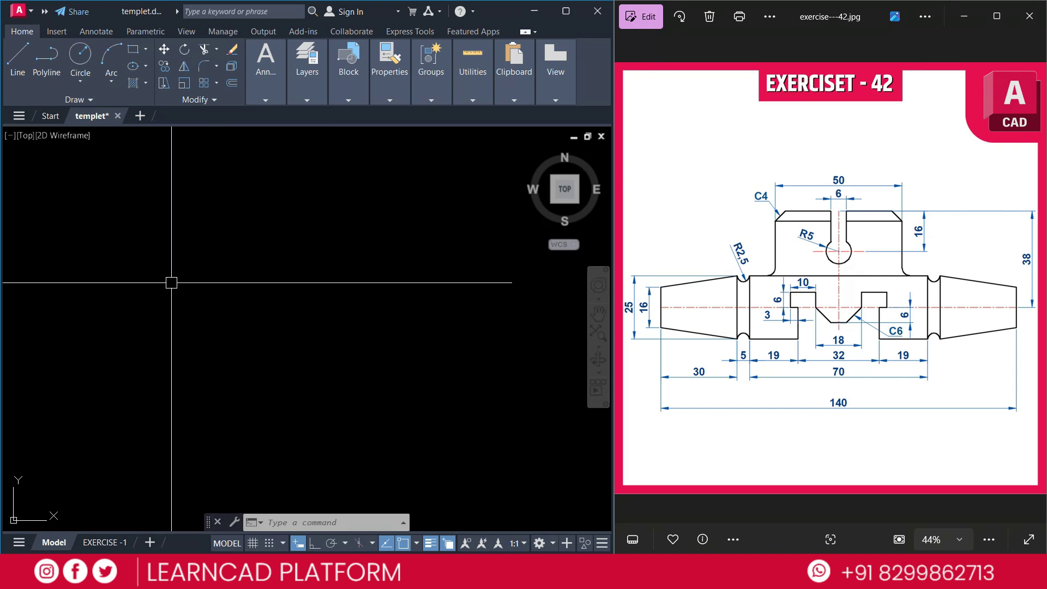
pyautogui.write('l')
pyautogui.press('Return')
pyautogui.click(143, 320)
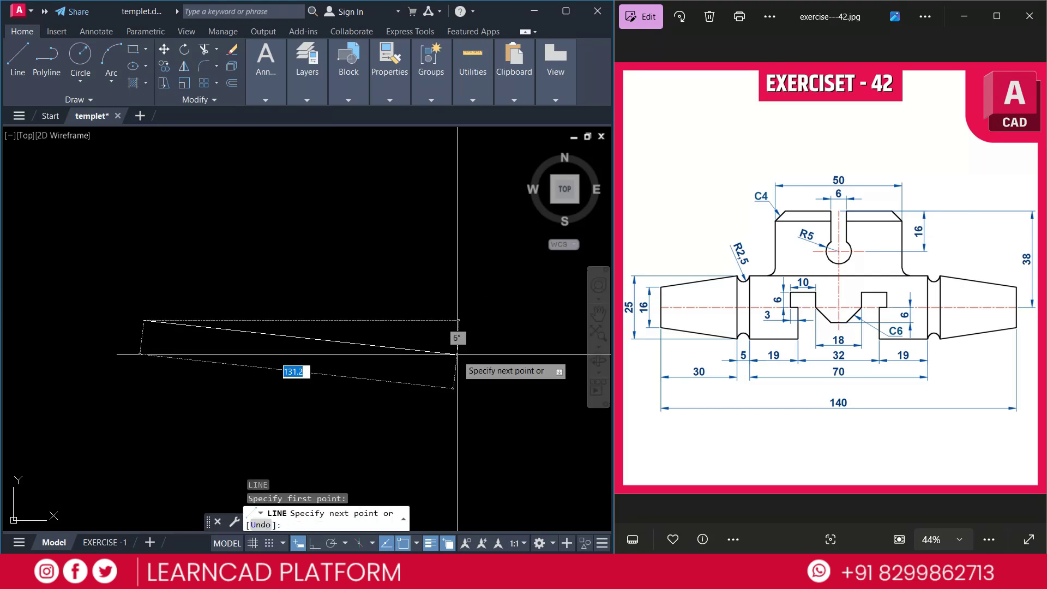
pyautogui.click(315, 546)
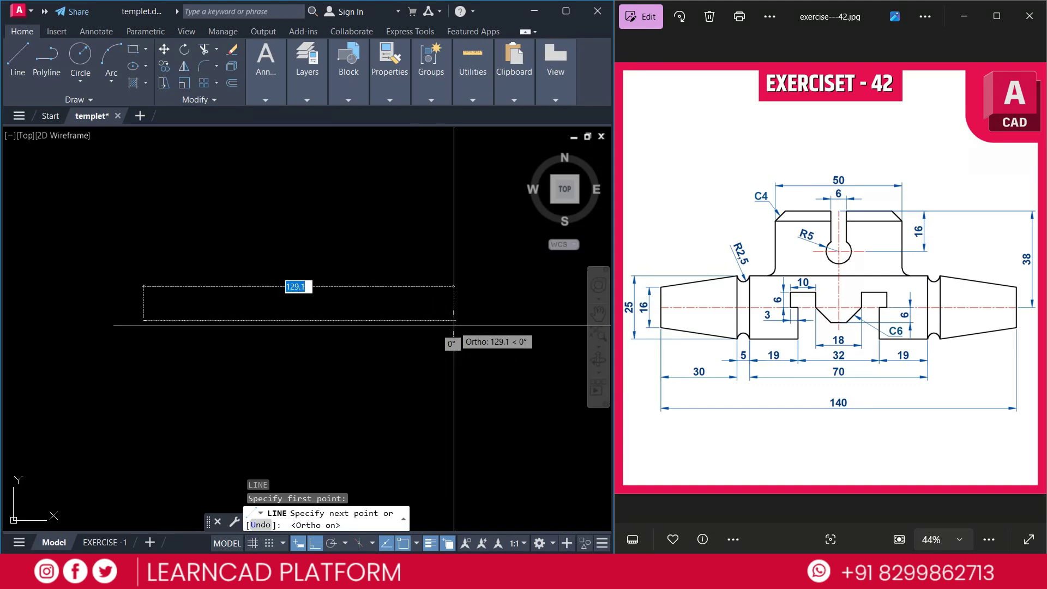
pyautogui.write('140')
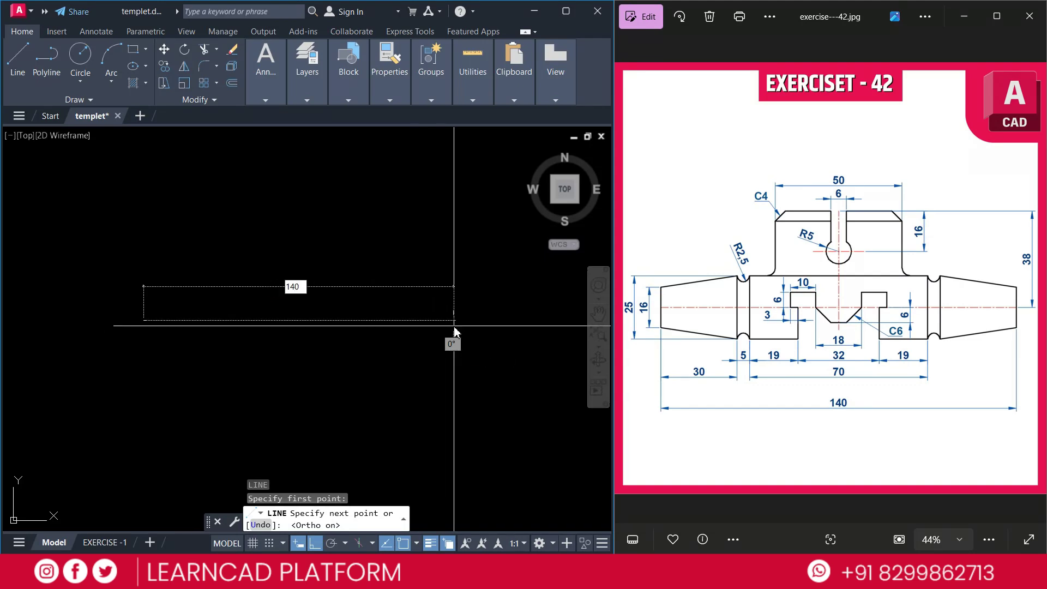
pyautogui.press('Return')
pyautogui.press('Return')
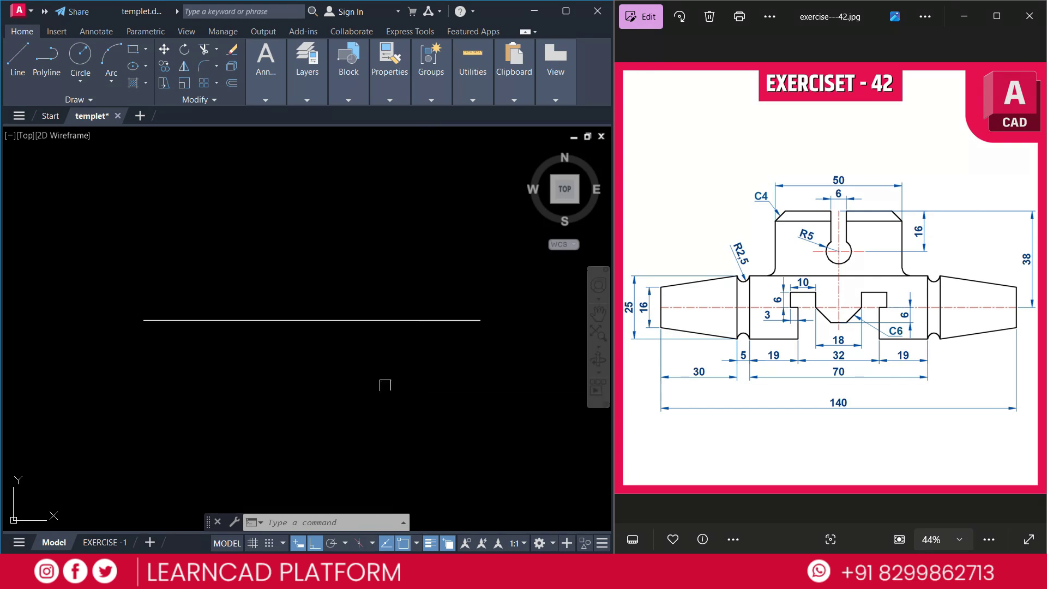
# Draw a 38 mm vertical line upward from the midpoint of the horizontal axis line.
pyautogui.write('l')
pyautogui.press('Return')
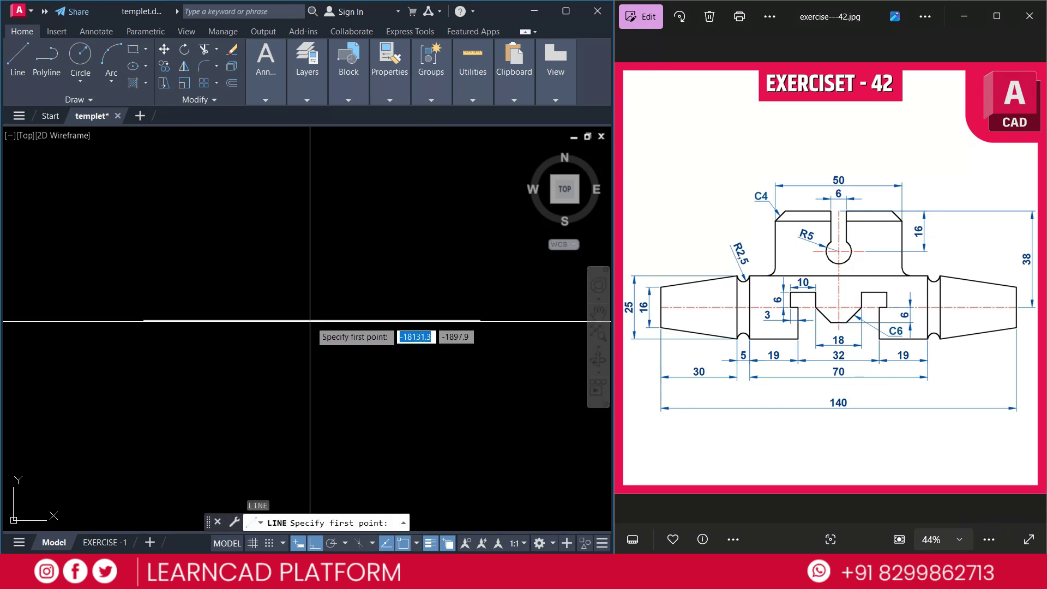
pyautogui.click(312, 320)
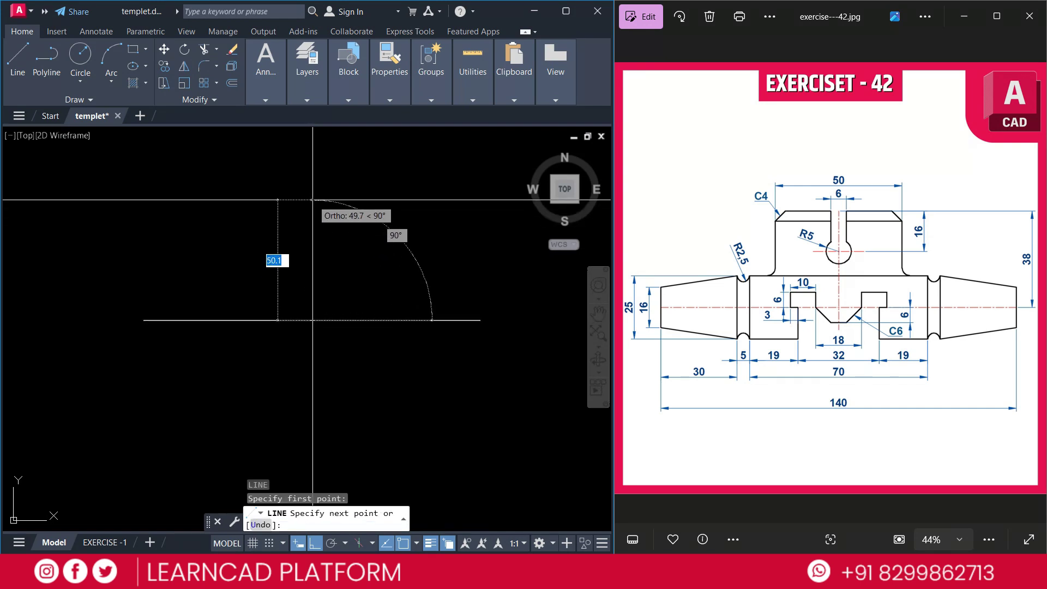
pyautogui.write('3')
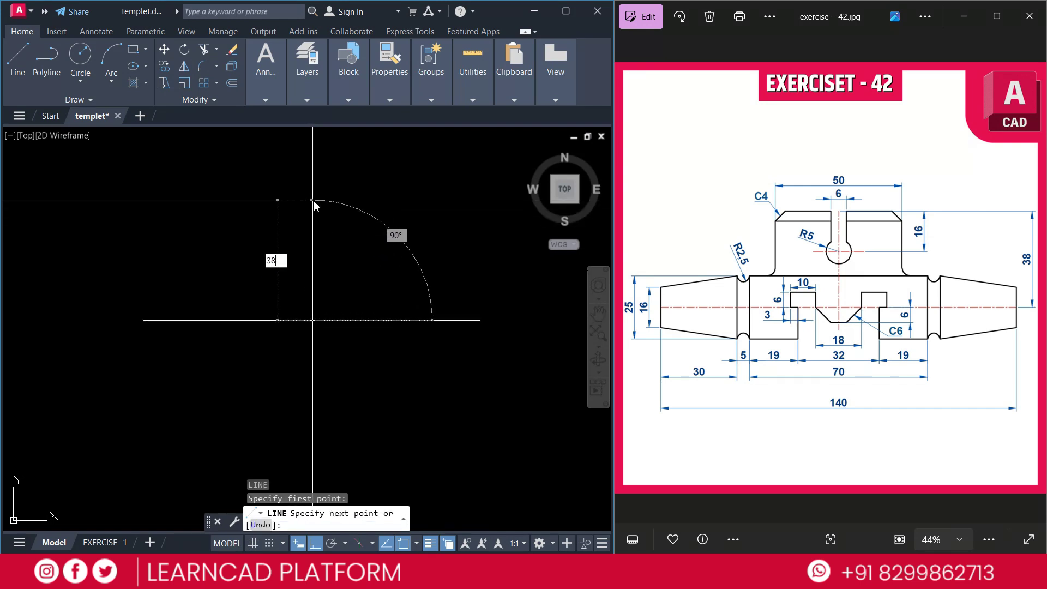
pyautogui.write('8')
pyautogui.press('Return')
pyautogui.press('Return')
# Give the horizontal and vertical axis lines the CENTER linetype and the colour red.
pyautogui.click(369, 262)
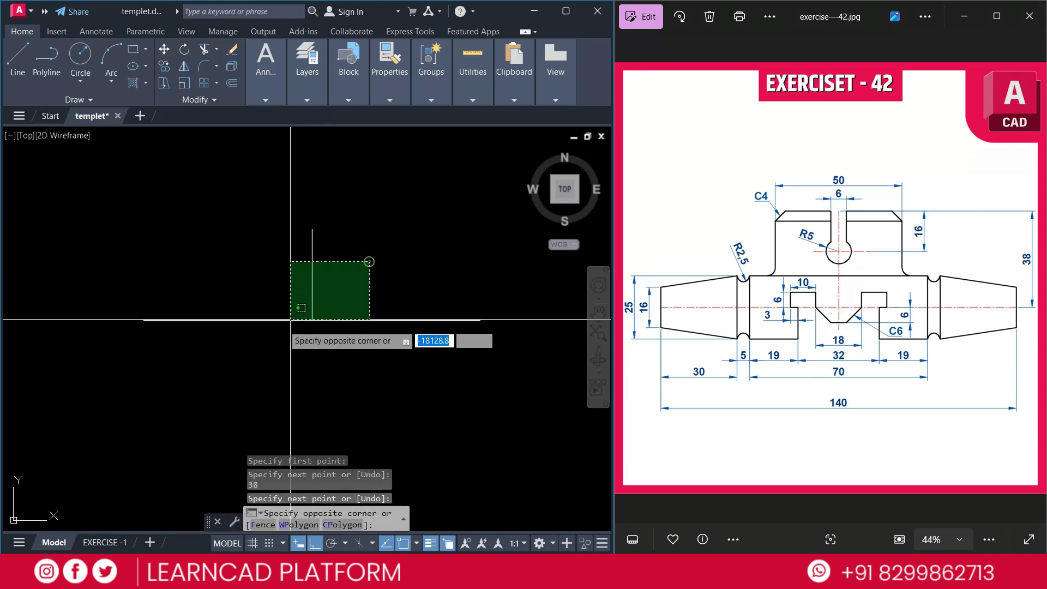
pyautogui.click(290, 320)
pyautogui.click(393, 80)
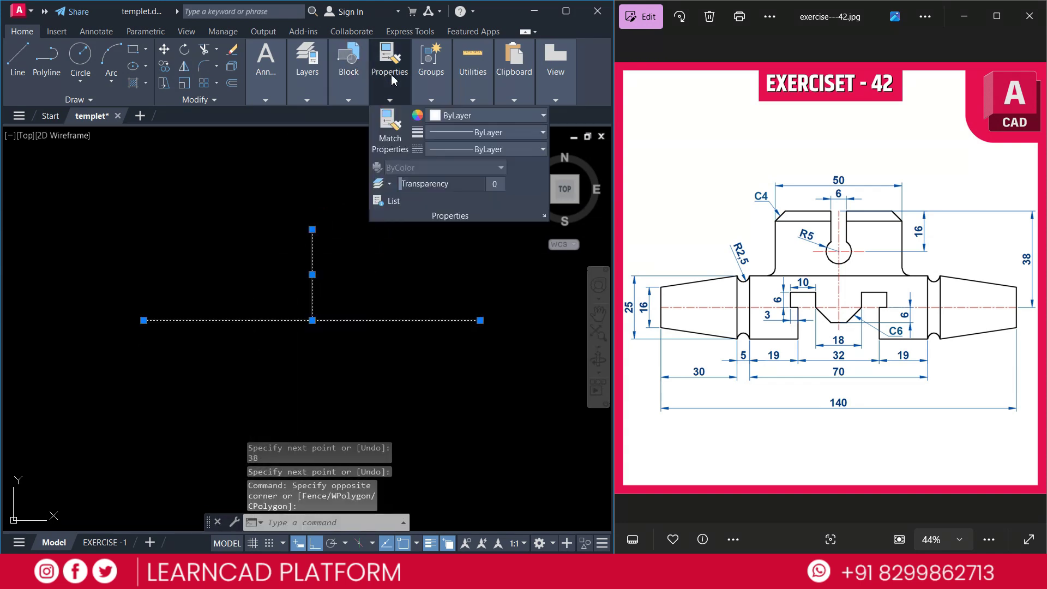
pyautogui.click(436, 148)
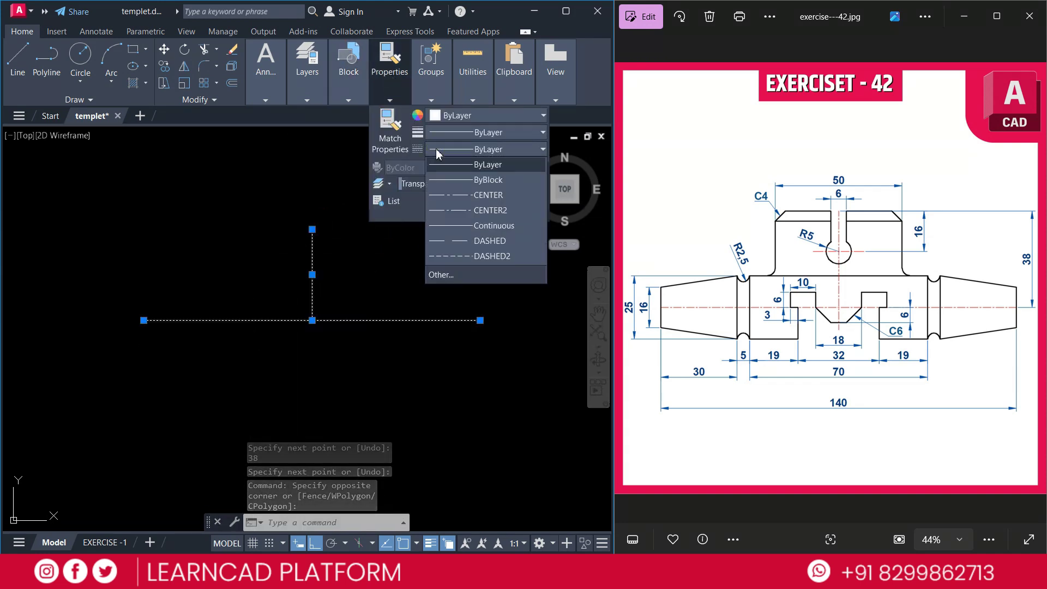
pyautogui.click(458, 195)
pyautogui.click(477, 117)
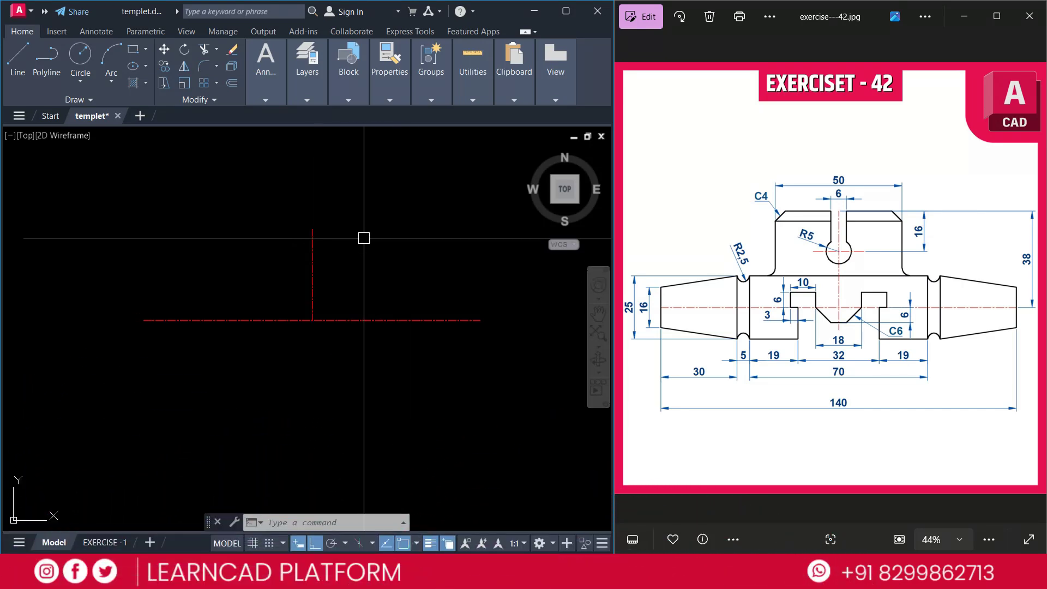
# Offset the horizontal centerline 38 mm upward for the part's top edge.
pyautogui.write('O')
pyautogui.press('Return')
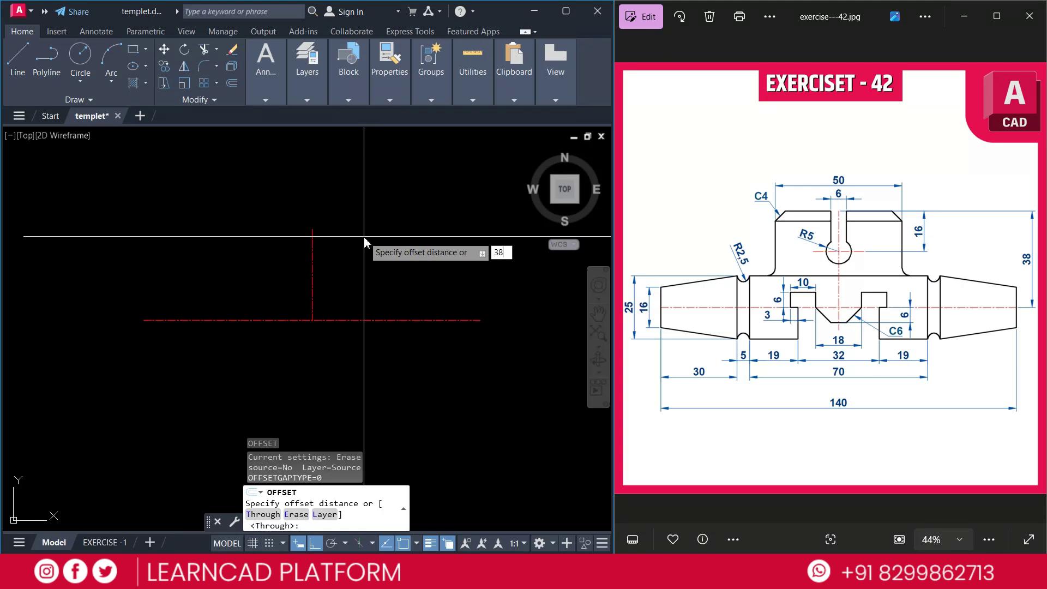
pyautogui.press('Return')
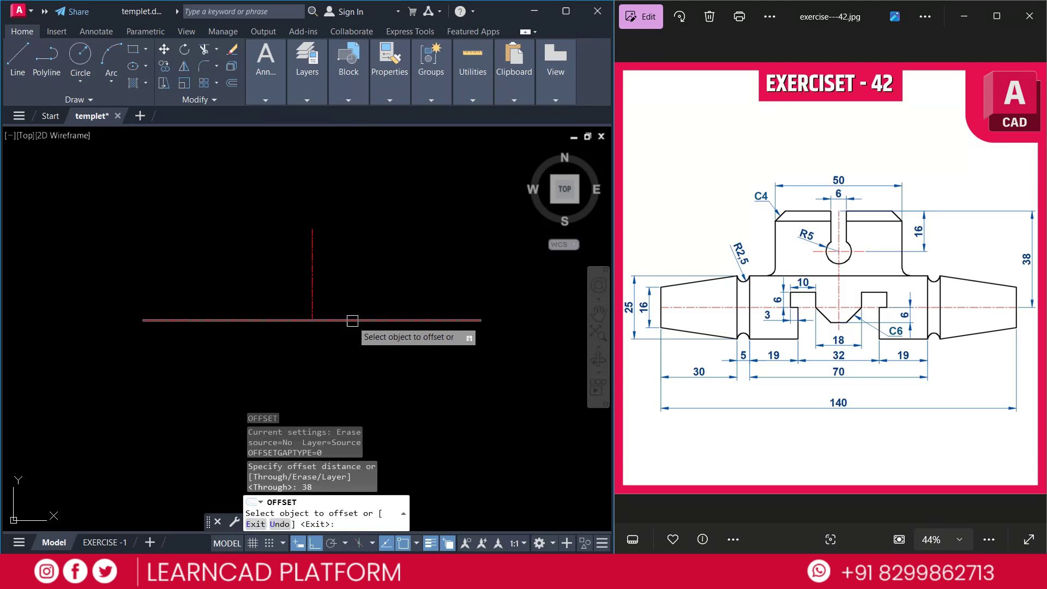
pyautogui.click(352, 320)
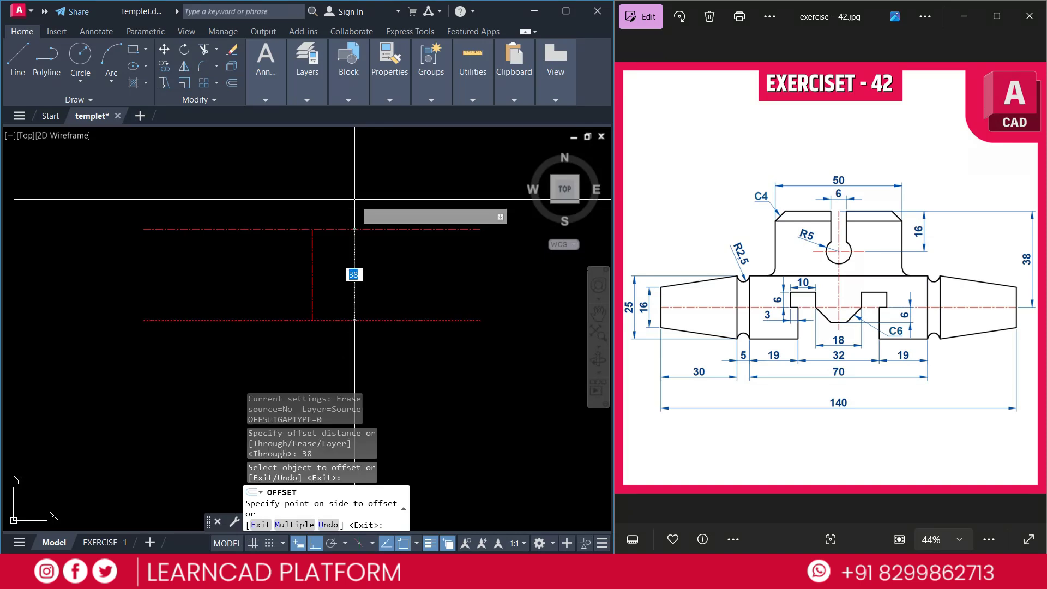
pyautogui.click(351, 272)
pyautogui.press('Escape')
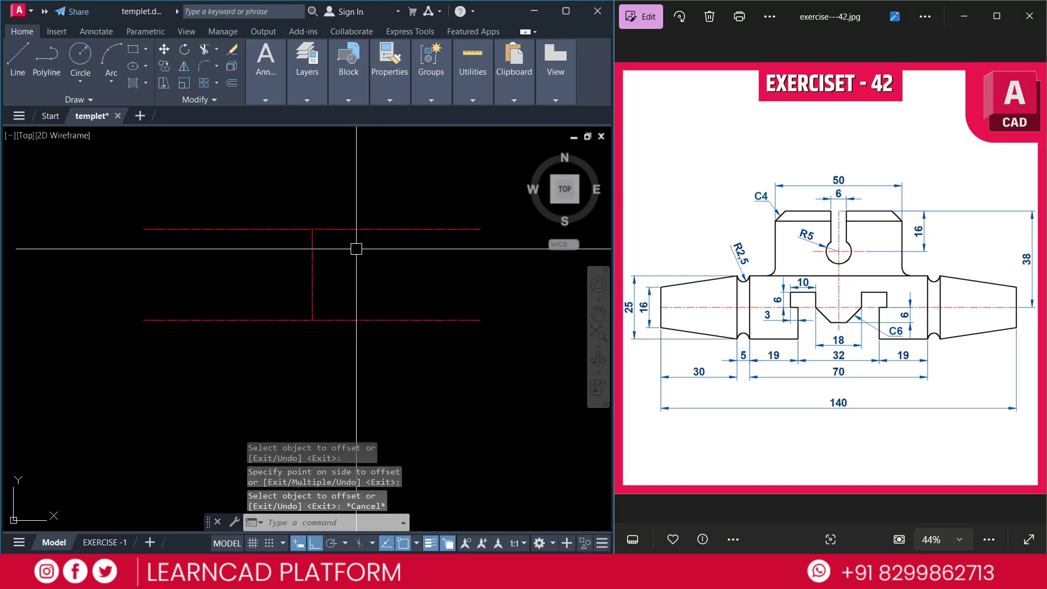
# Offset the vertical centerline 25 mm to both sides for the upper block's side edges.
pyautogui.rightClick(357, 254)
pyautogui.press('Return')
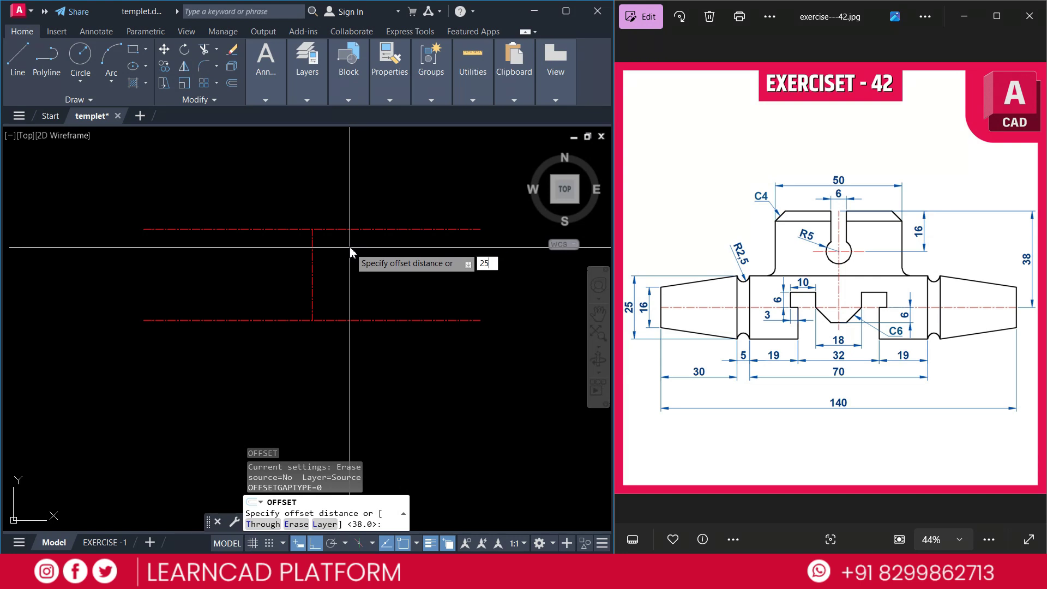
pyautogui.press('Return')
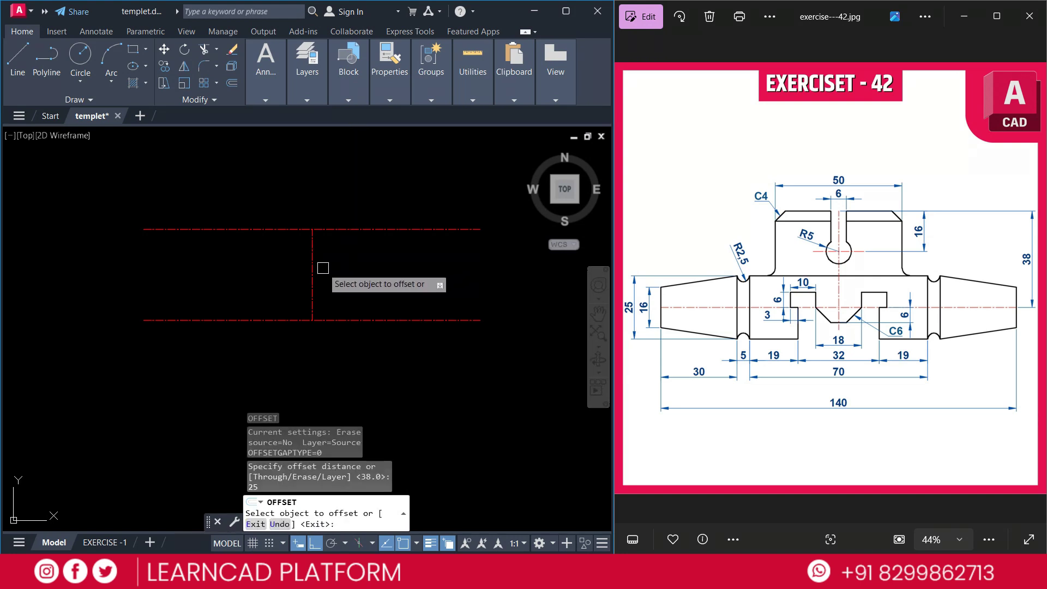
pyautogui.click(312, 248)
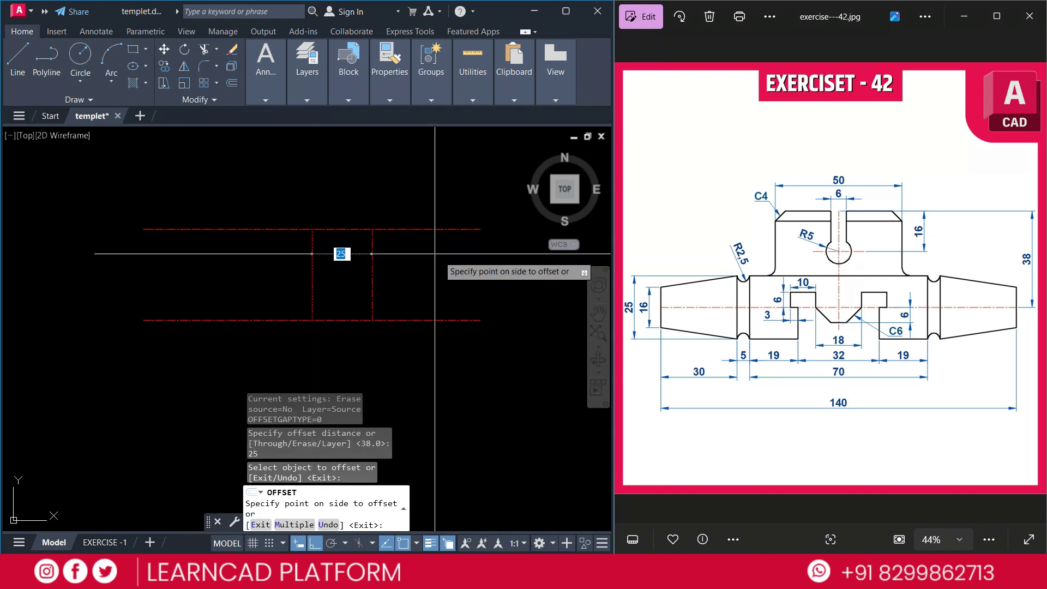
pyautogui.click(365, 260)
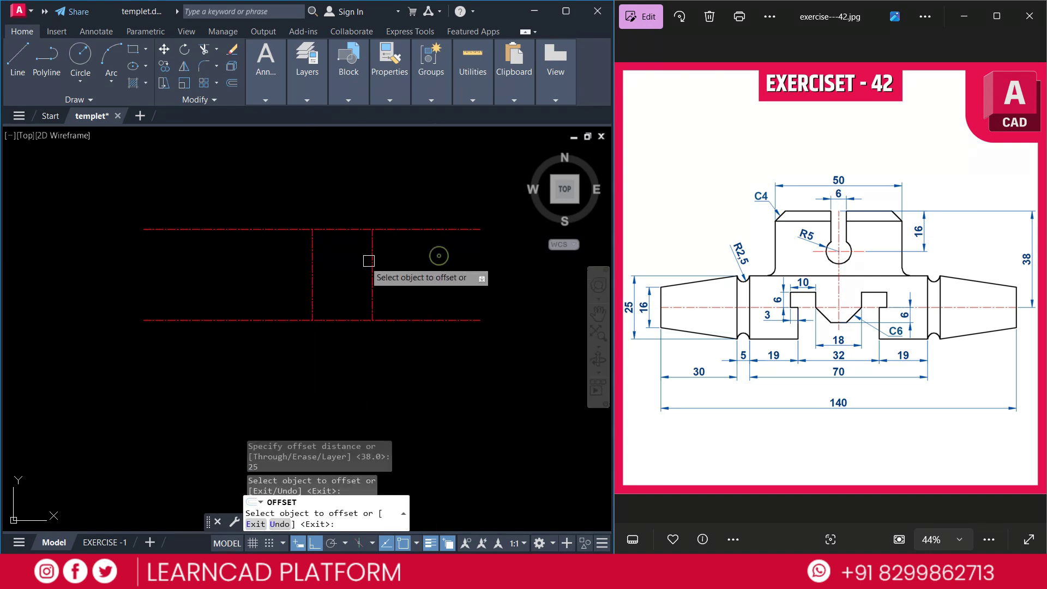
pyautogui.click(132, 296)
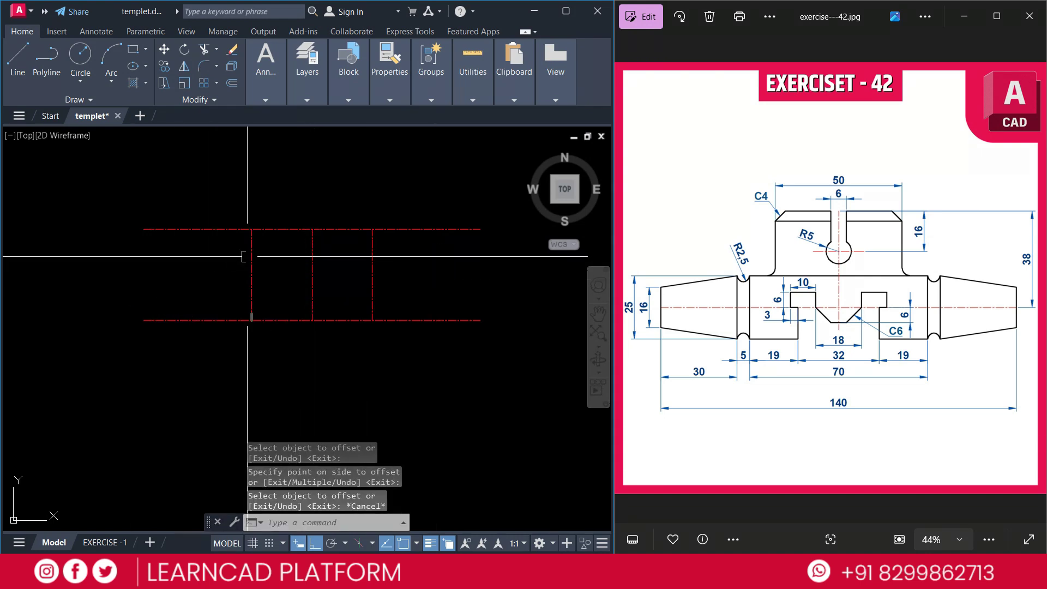
pyautogui.click(268, 264)
pyautogui.press('Escape')
# Set the colour and linetype of the top edge line and both side edge lines to ByLayer.
pyautogui.click(253, 227)
pyautogui.click(262, 210)
pyautogui.click(398, 243)
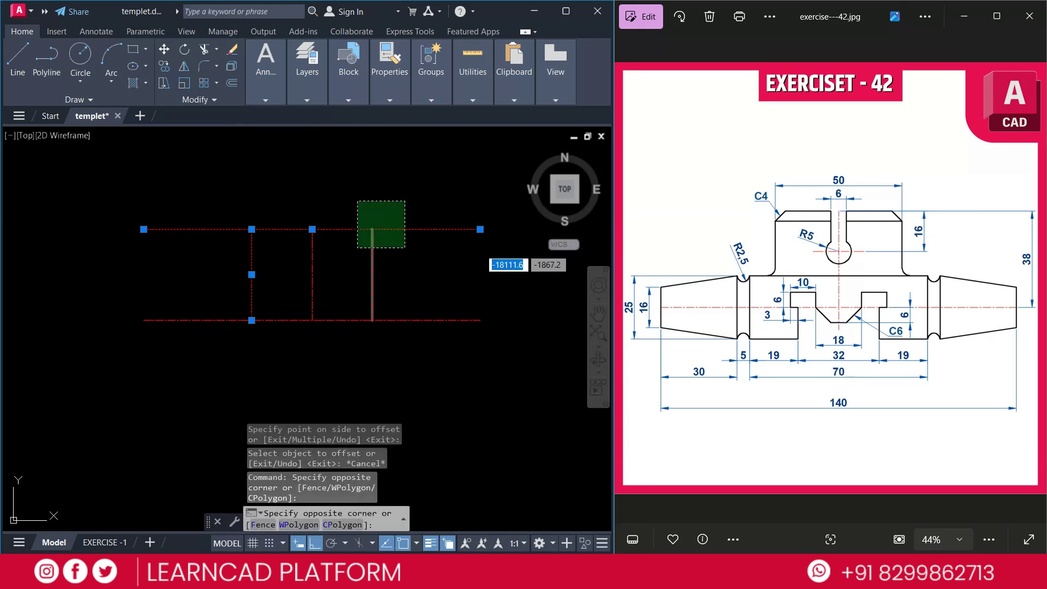
pyautogui.click(374, 174)
pyautogui.moveTo(381, 98)
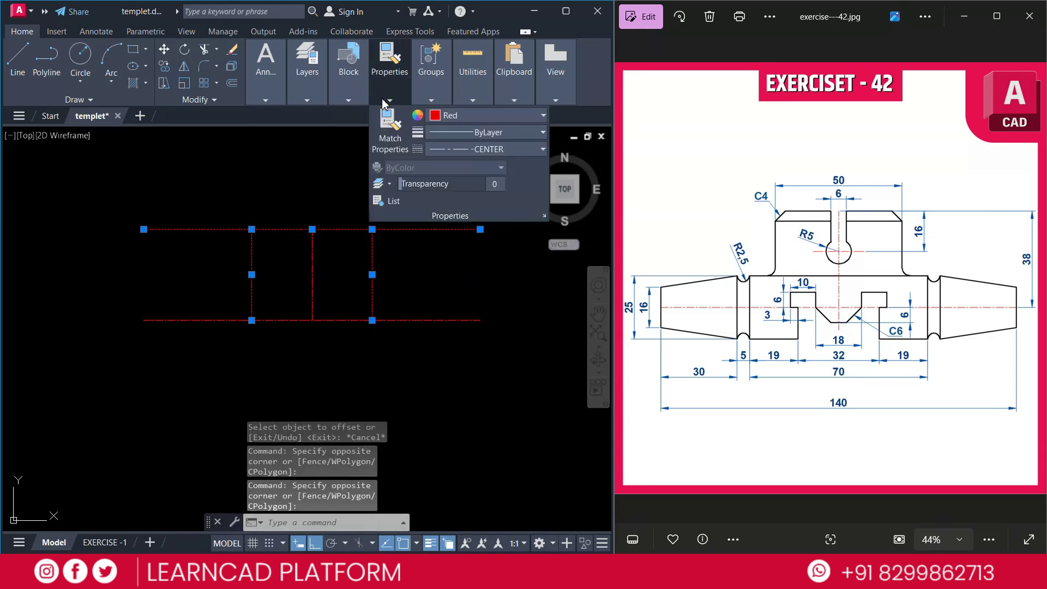
pyautogui.click(454, 120)
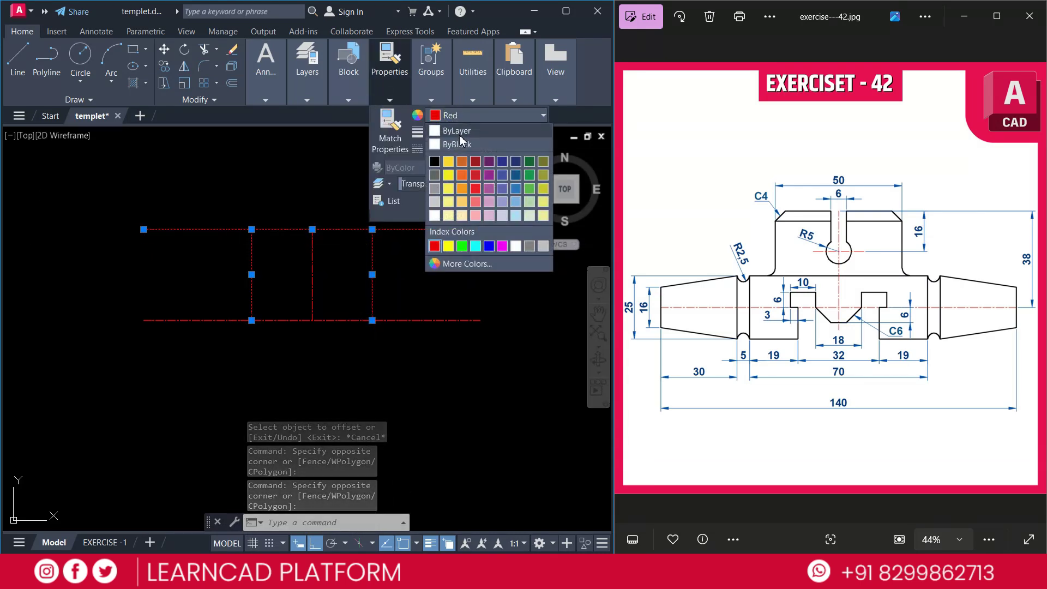
pyautogui.click(458, 131)
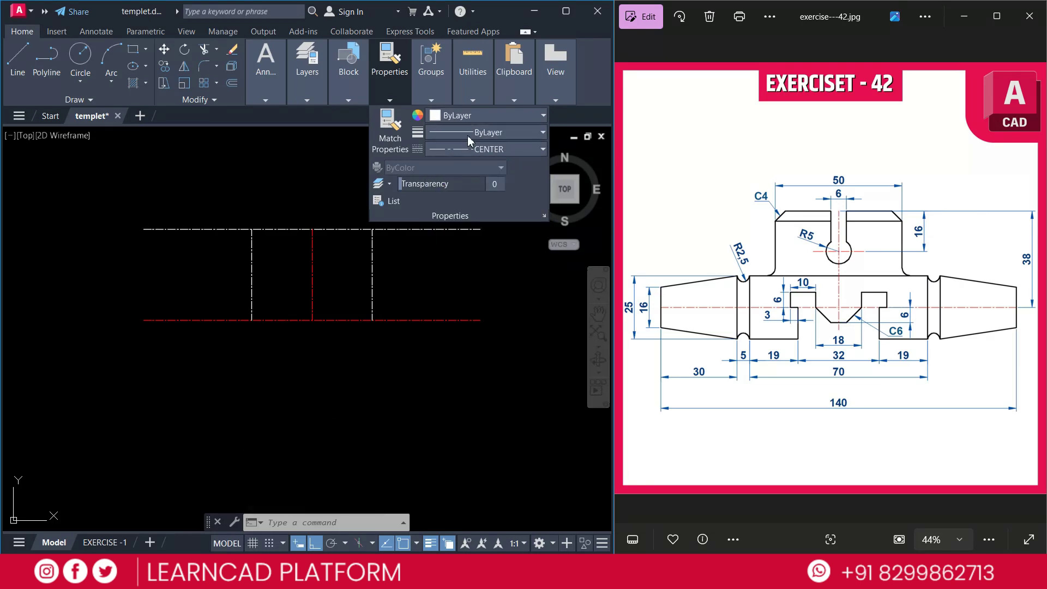
pyautogui.click(467, 151)
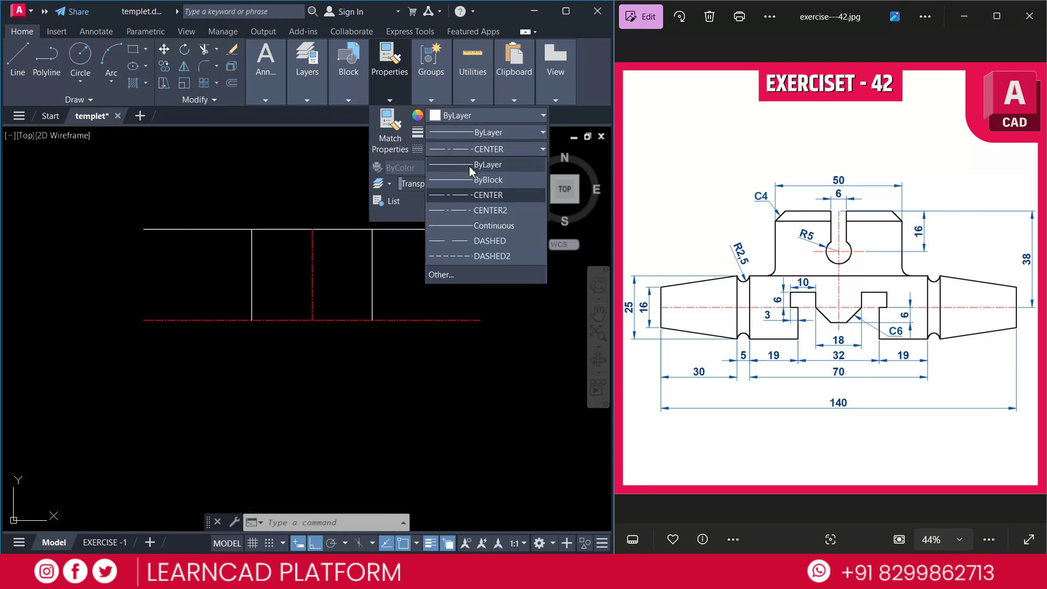
pyautogui.click(471, 170)
pyautogui.press('Escape')
pyautogui.press('Escape')
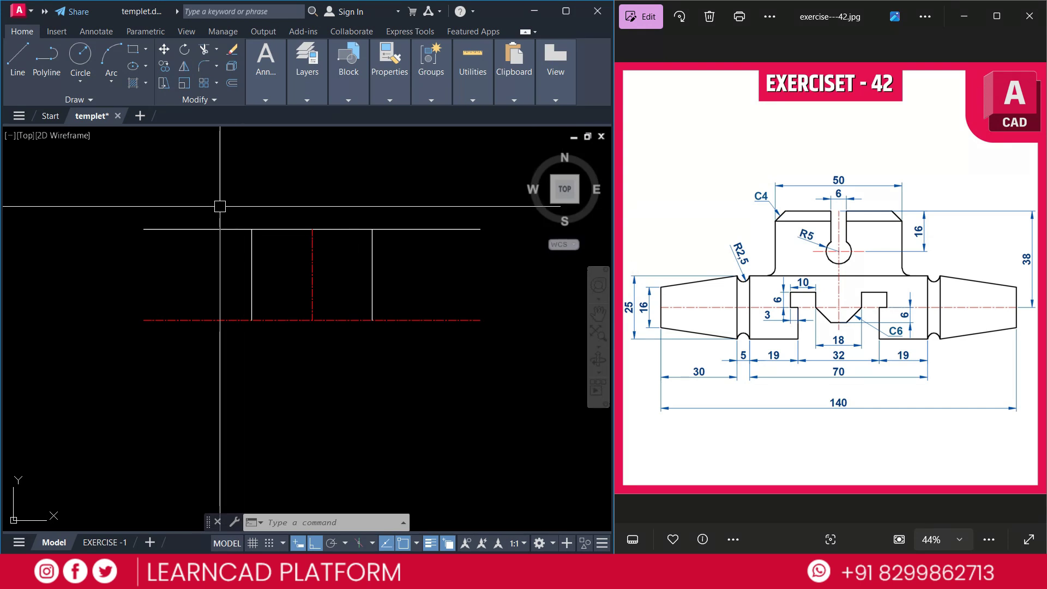
# Offset the top edge line 4 mm downward for the chamfer's lower boundary.
pyautogui.press('Return')
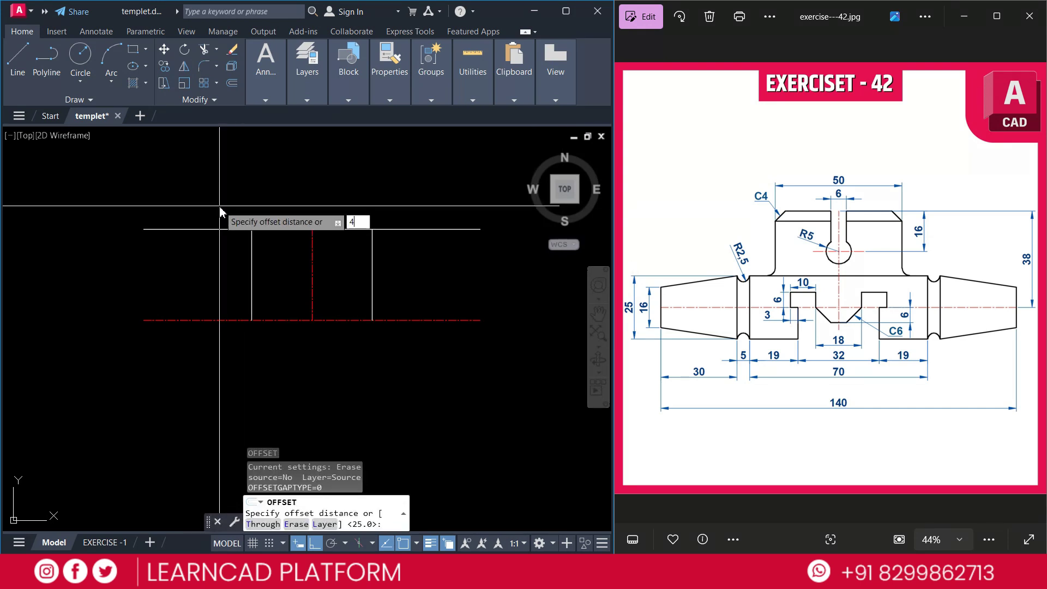
pyautogui.write('4')
pyautogui.press('Return')
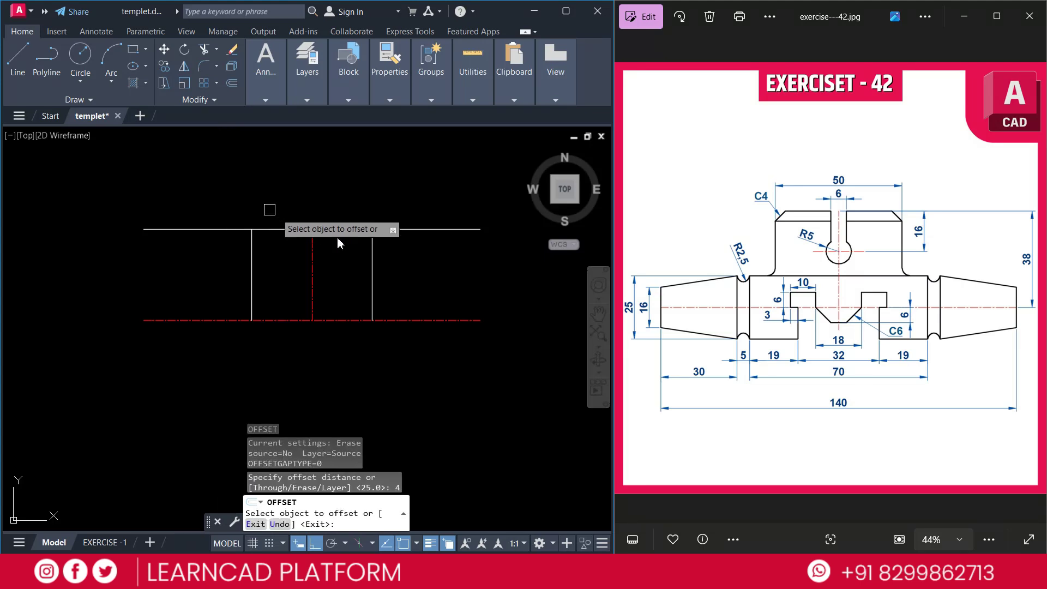
pyautogui.click(345, 230)
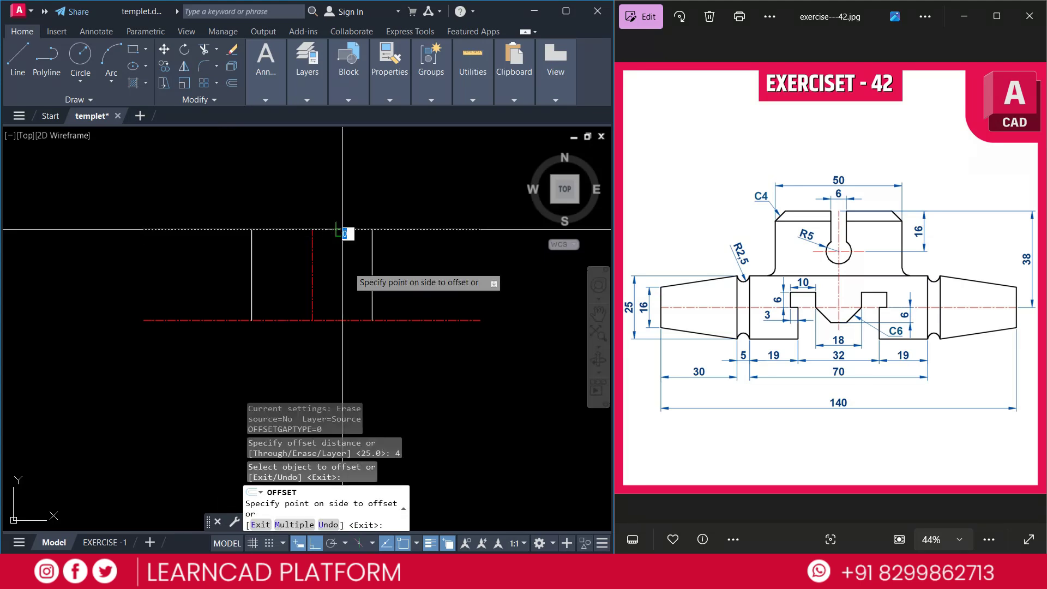
pyautogui.click(347, 280)
pyautogui.press('Escape')
pyautogui.press('Escape')
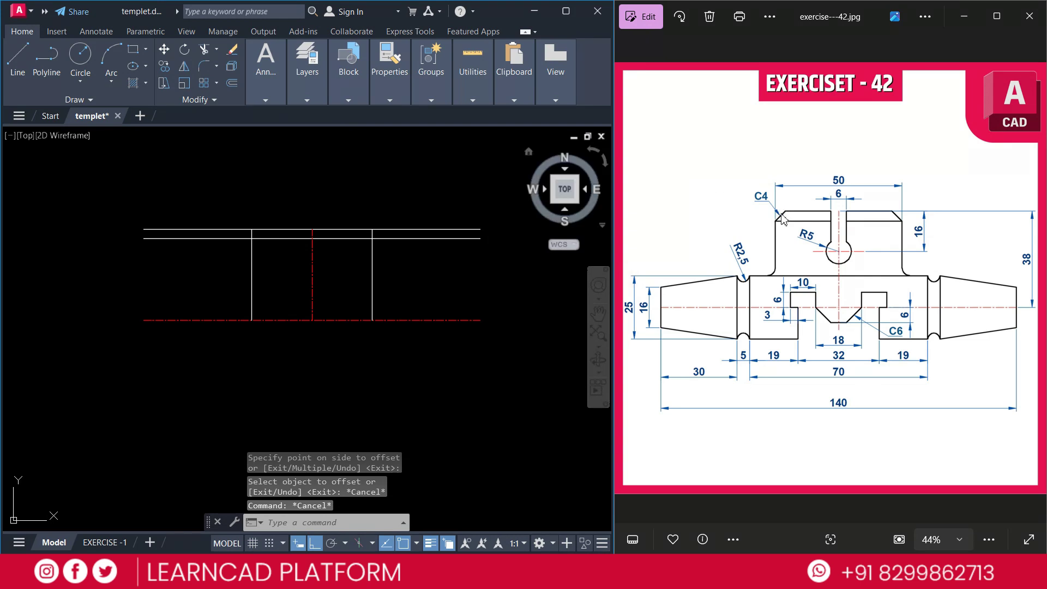
# Chamfer the upper block's top-left corner with both distances set to 4 mm, between the left side edge and the top edge.
pyautogui.write('CH')
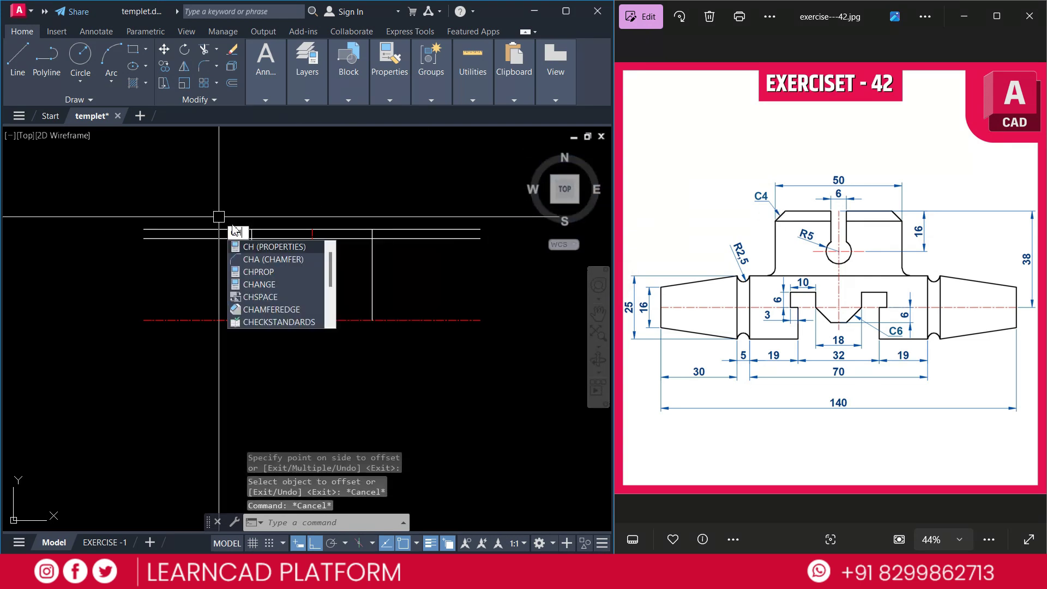
pyautogui.write('A')
pyautogui.press('Return')
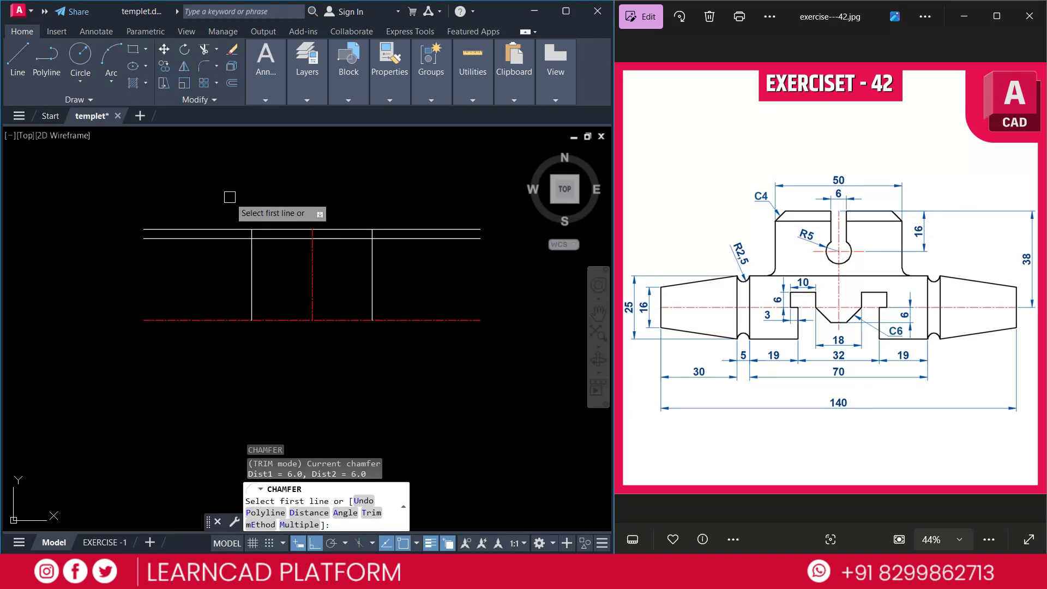
pyautogui.write('D')
pyautogui.press('Return')
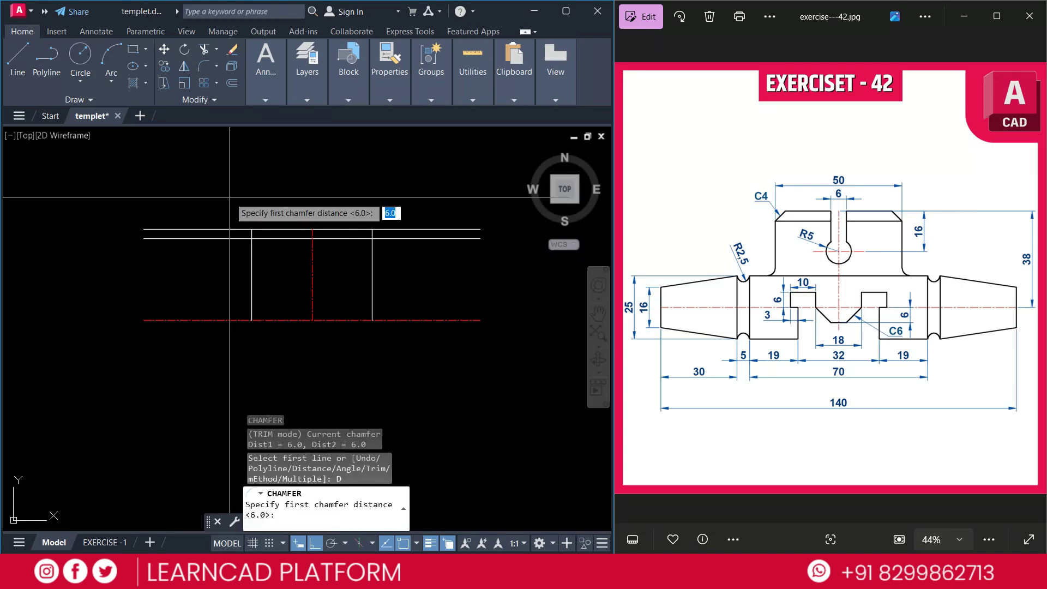
pyautogui.write('4')
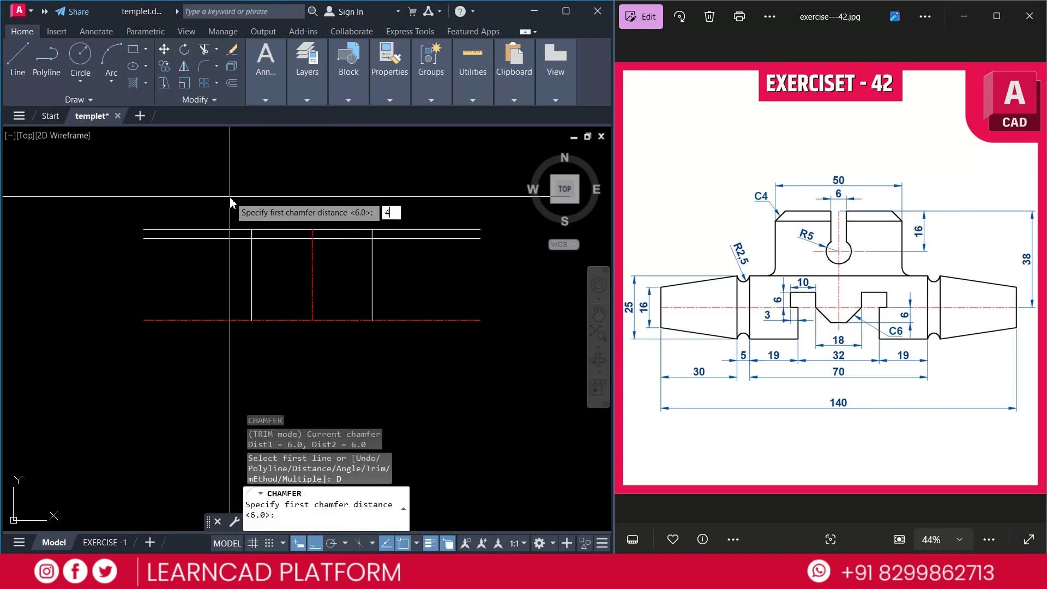
pyautogui.press('Return')
pyautogui.write('4')
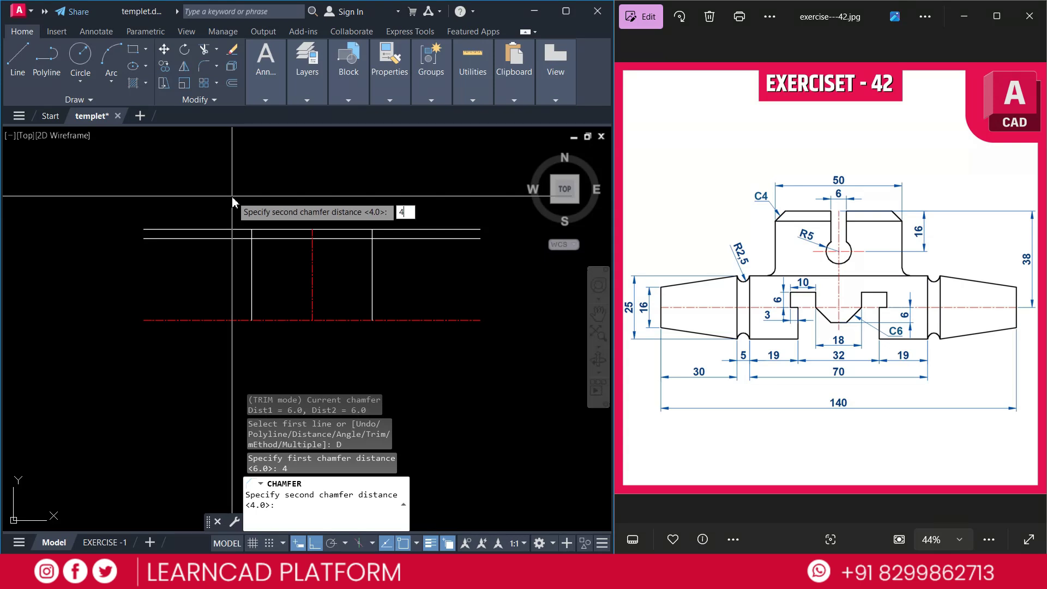
pyautogui.press('Return')
pyautogui.click(251, 248)
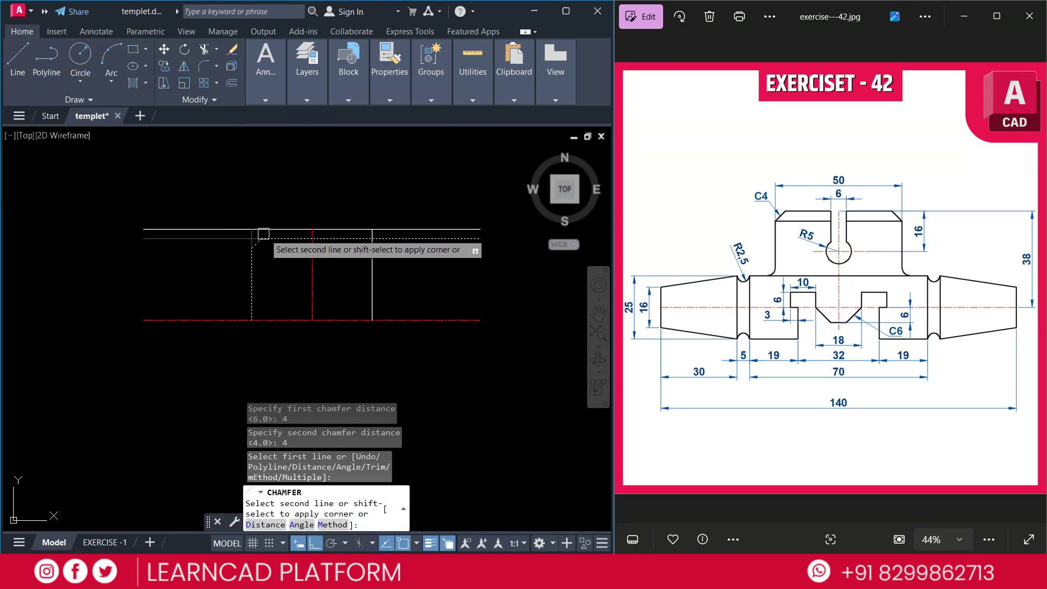
pyautogui.click(281, 229)
# Chamfer the upper block's top-right corner with the same 4 mm distances.
pyautogui.press('Return')
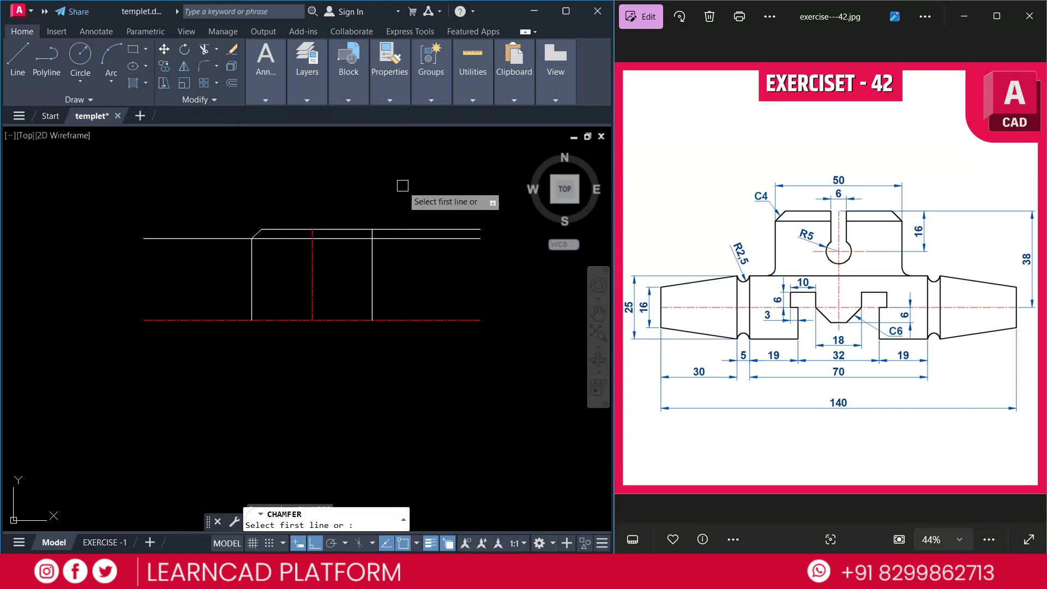
pyautogui.click(352, 229)
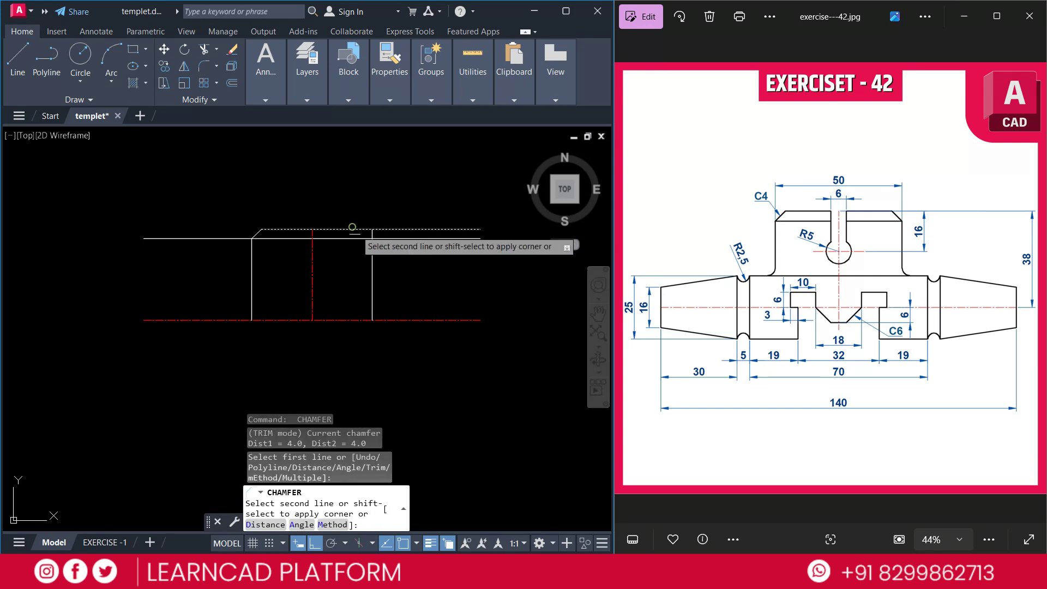
pyautogui.click(373, 255)
pyautogui.press('Escape')
pyautogui.press('Escape')
pyautogui.press('Escape')
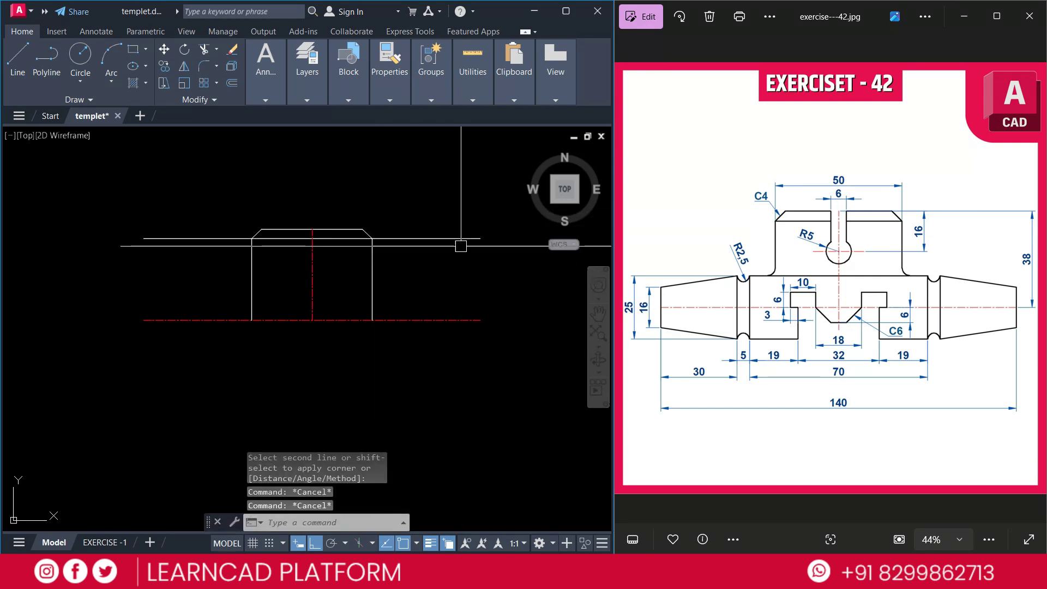
# Trim the chamfer's lower boundary line where it extends beyond both side edges of the upper block.
pyautogui.write('TR')
pyautogui.press('Return')
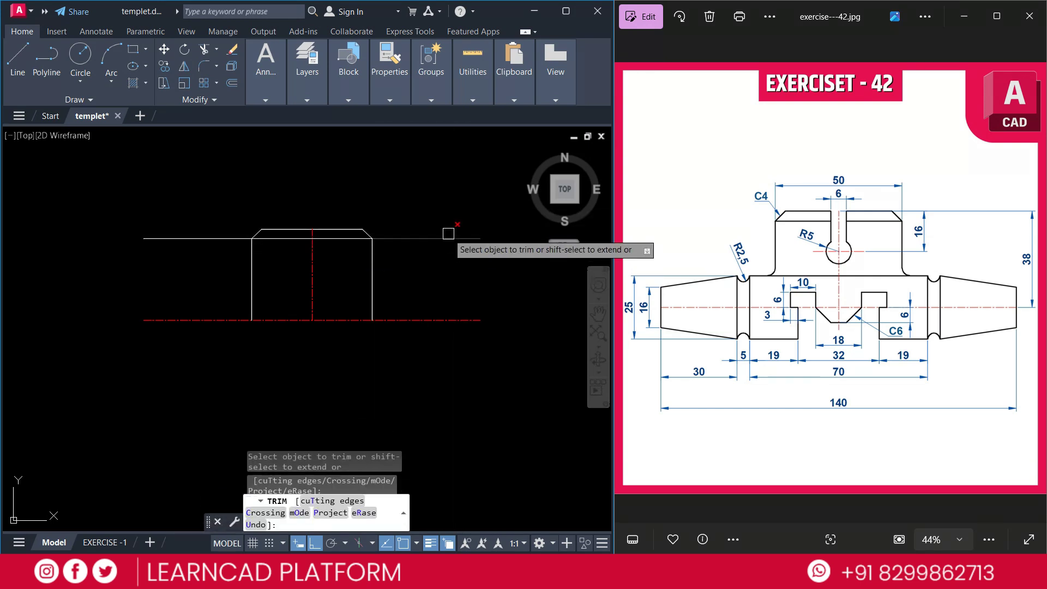
pyautogui.click(448, 239)
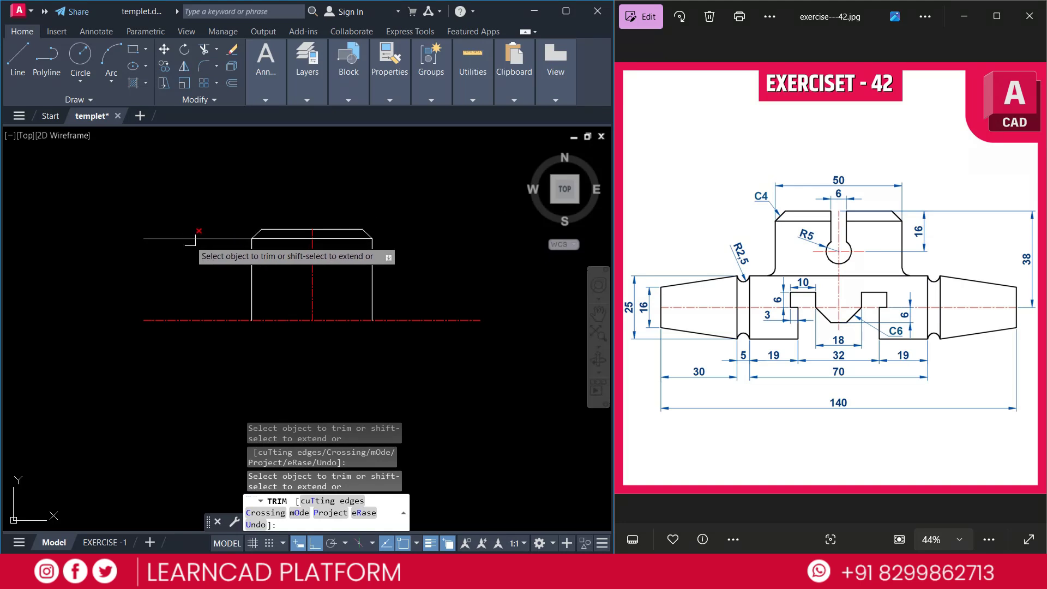
pyautogui.click(191, 238)
pyautogui.press('Return')
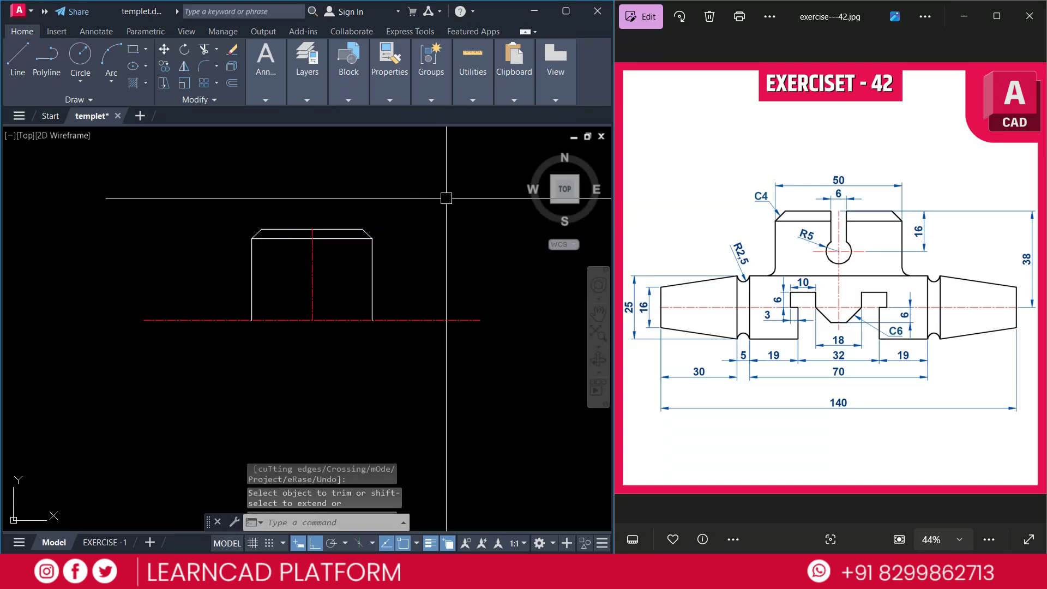
pyautogui.press('Escape')
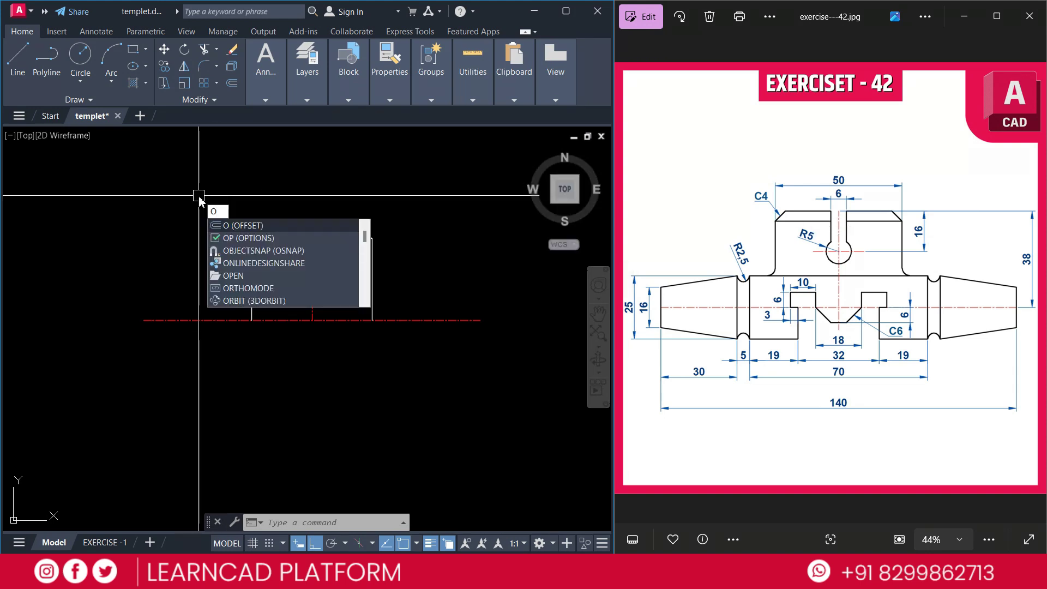
# Offset the vertical centerline 3 mm to both sides for the slot's side edges.
pyautogui.press('Return')
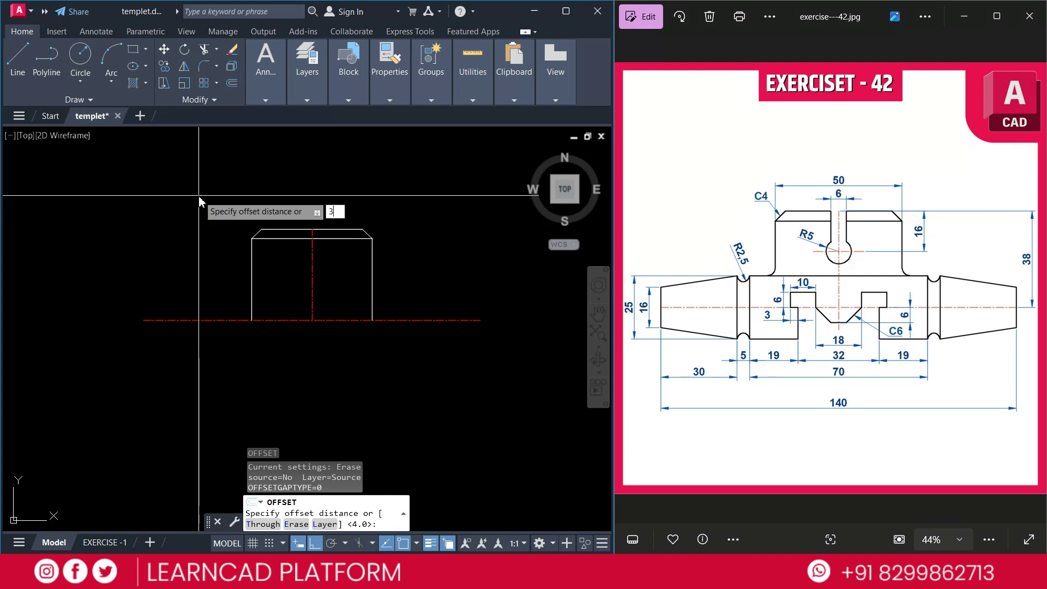
pyautogui.press('Return')
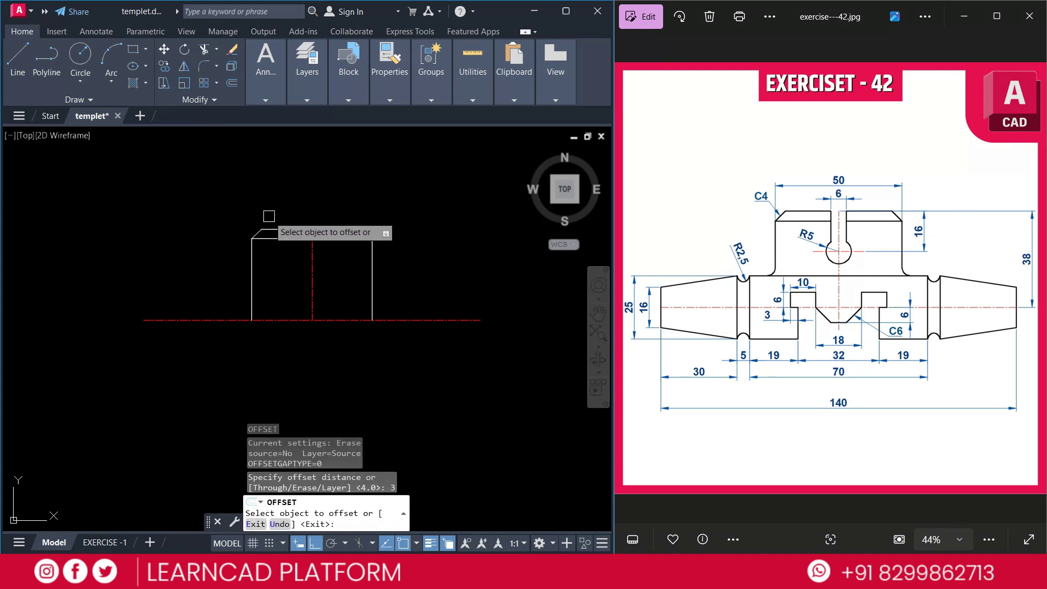
pyautogui.click(312, 271)
pyautogui.click(313, 276)
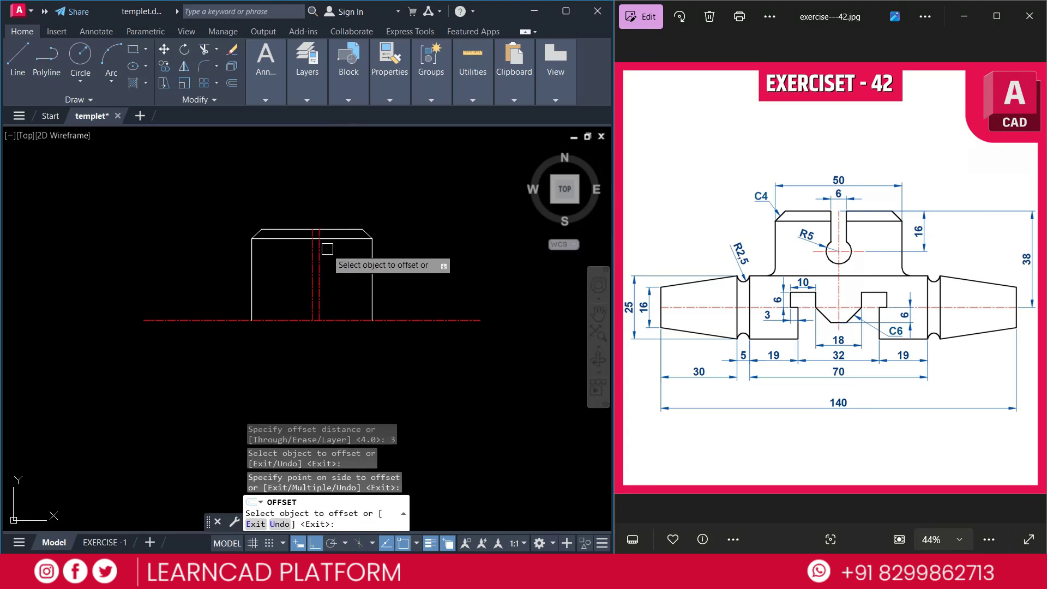
pyautogui.click(313, 253)
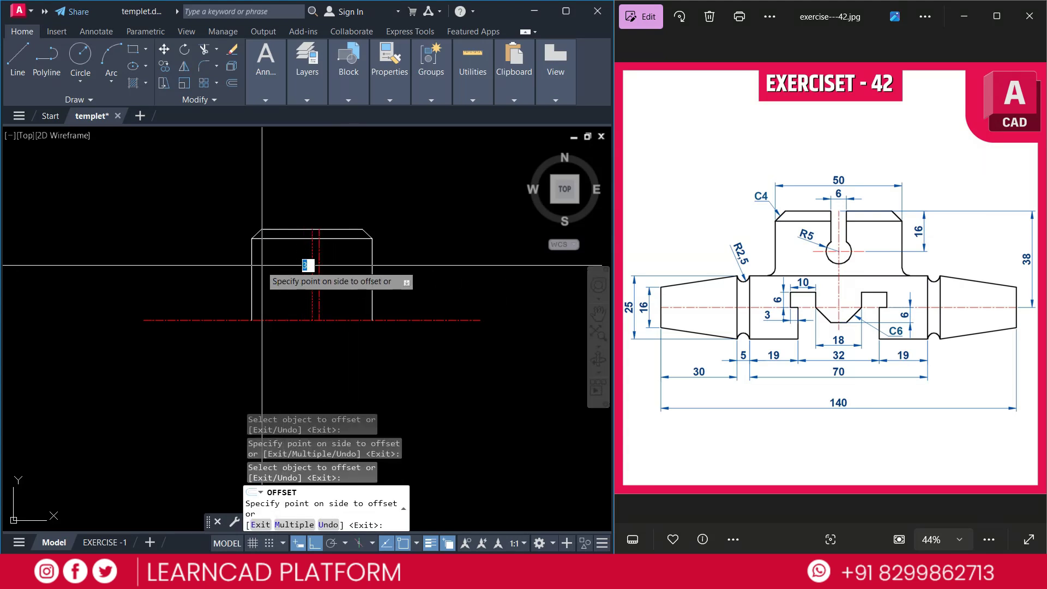
pyautogui.click(261, 266)
pyautogui.press('Escape')
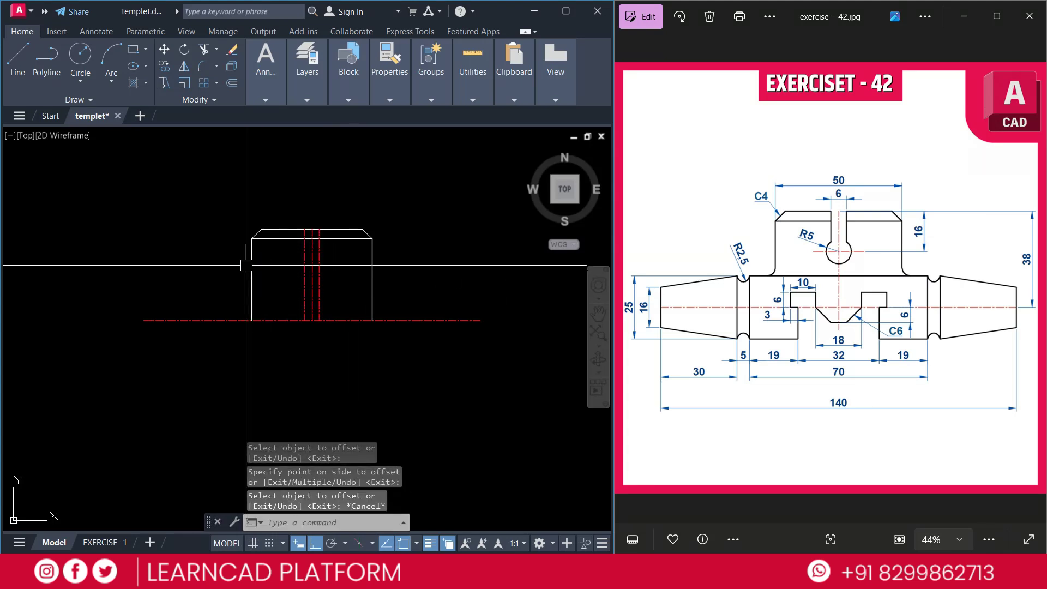
# Match the properties of both slot edge lines to the upper block's right side edge.
pyautogui.write('MA')
pyautogui.press('Return')
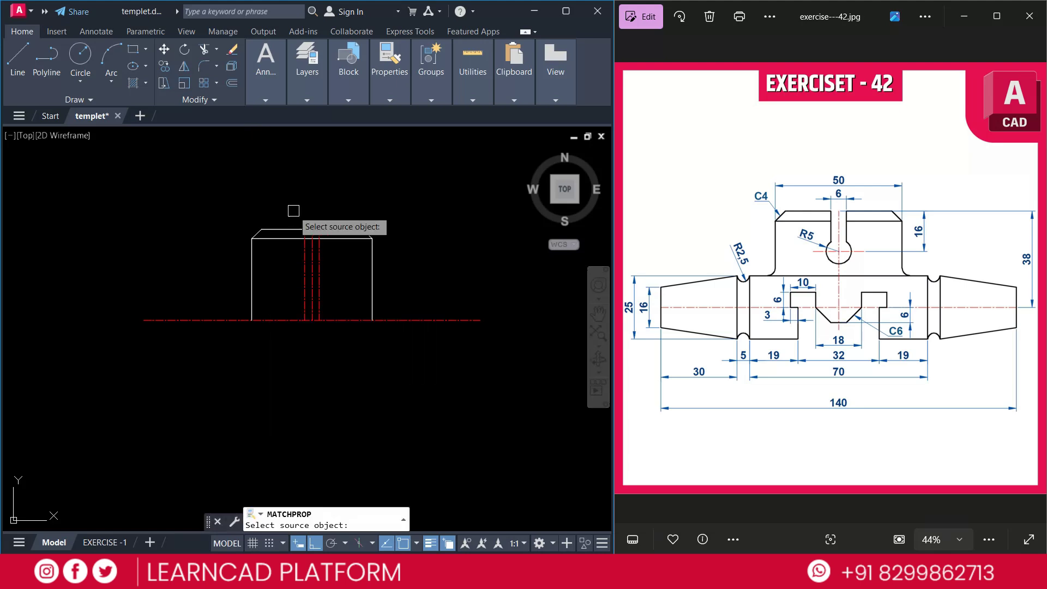
pyautogui.click(369, 256)
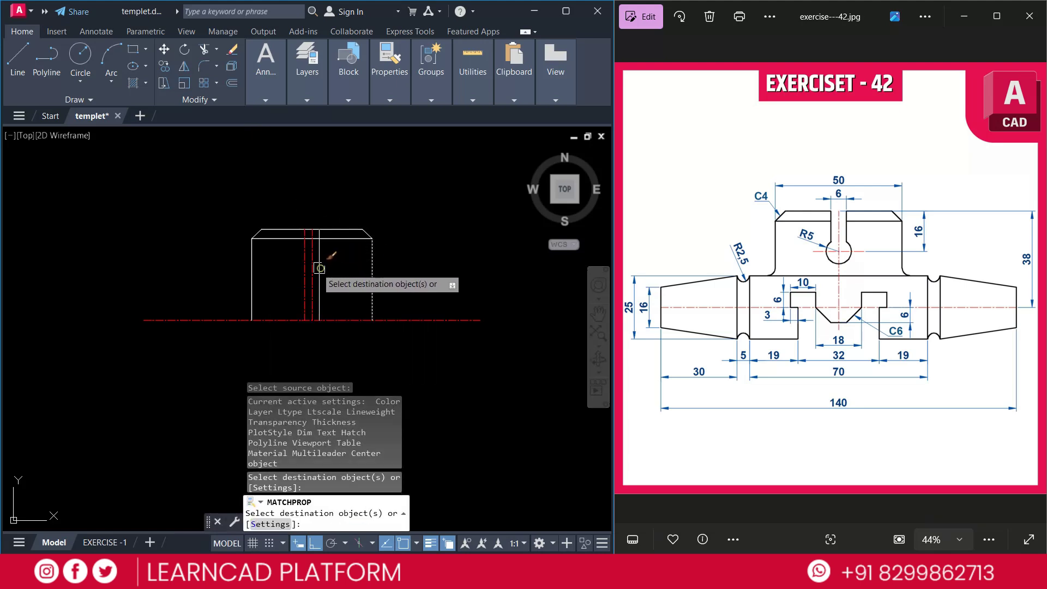
pyautogui.click(305, 268)
pyautogui.press('Escape')
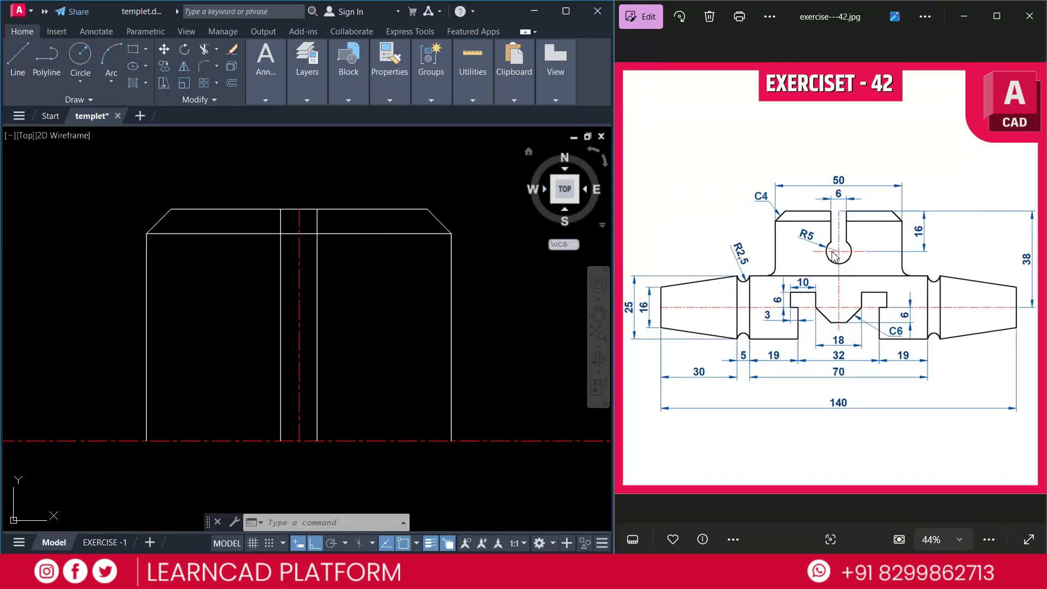
# Draw a circle of radius 5 mm centered where the vertical centerline meets the top edge.
pyautogui.write('c')
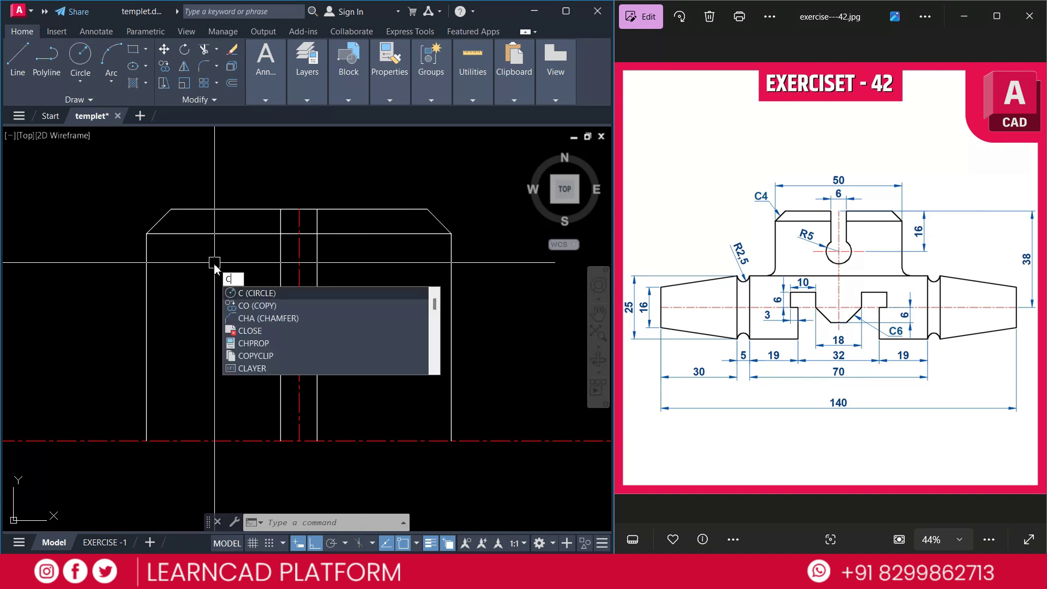
pyautogui.press('Return')
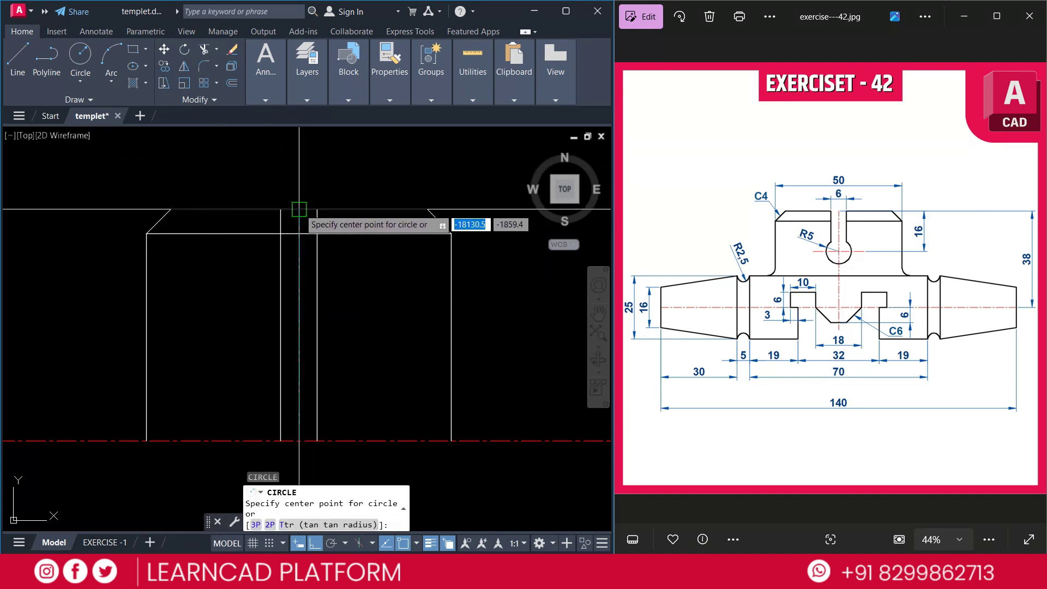
pyautogui.click(300, 209)
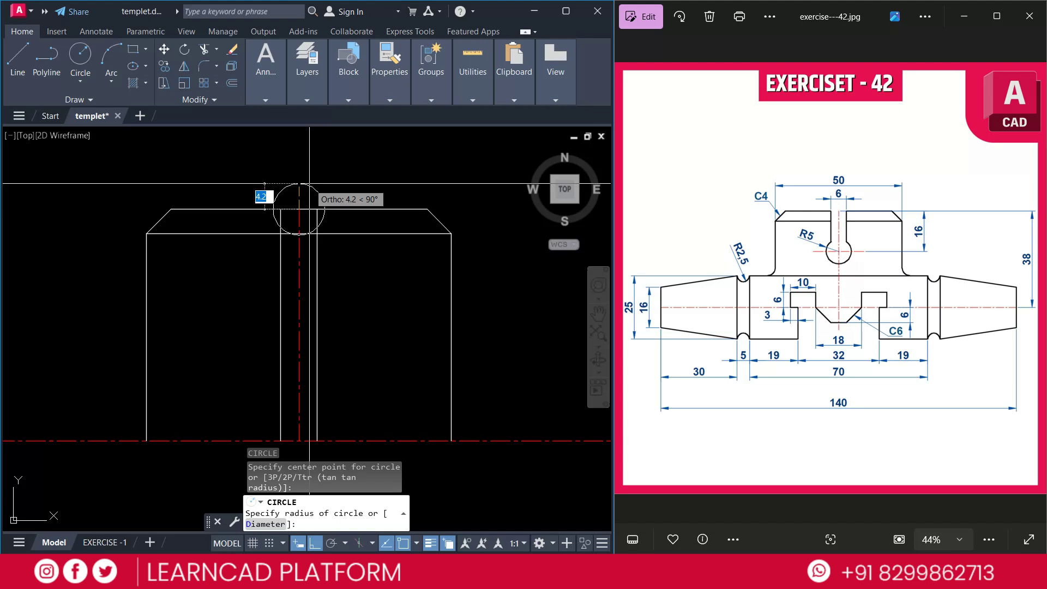
pyautogui.write('5')
pyautogui.press('Return')
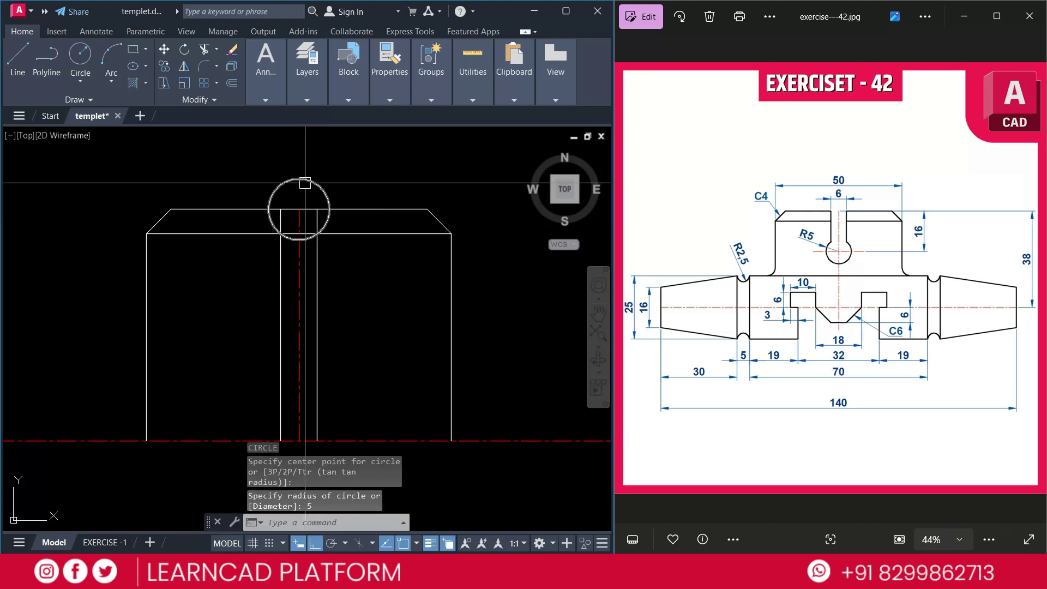
# Move the radius 5 circle 16 mm straight down from the top edge.
pyautogui.click(303, 180)
pyautogui.write('M')
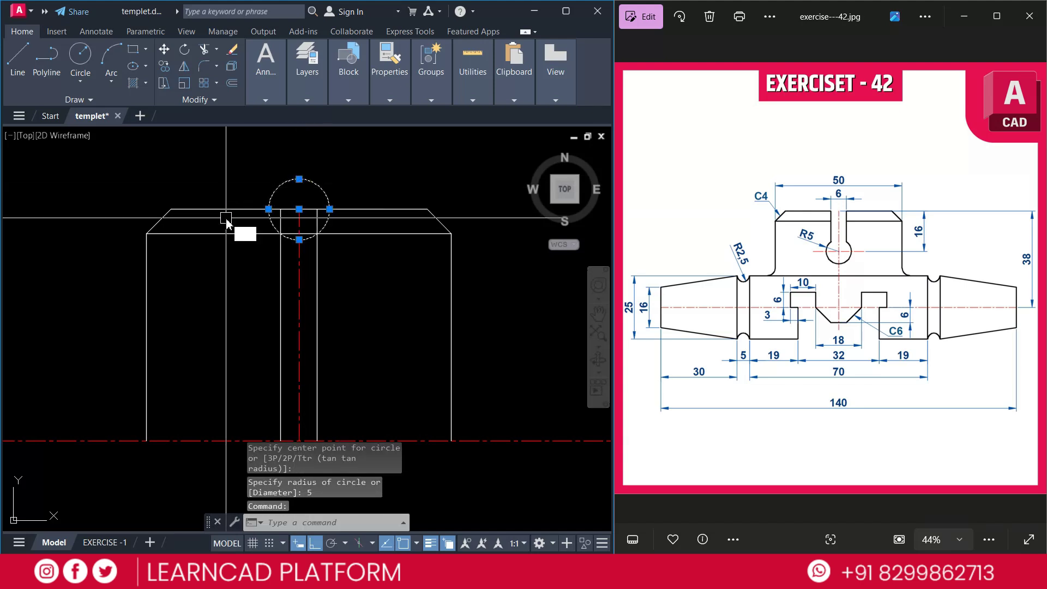
pyautogui.press('Return')
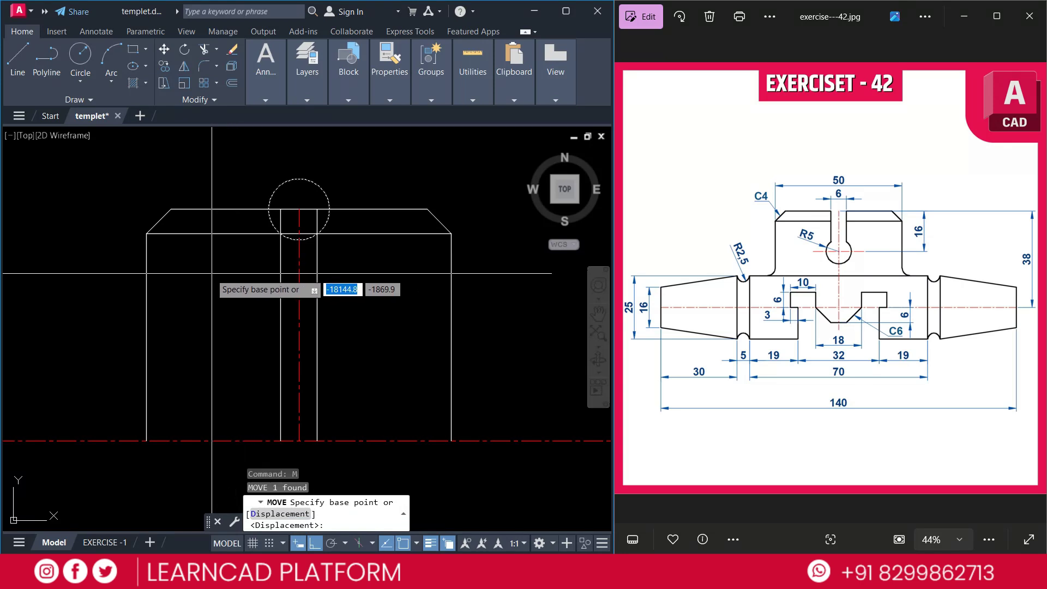
pyautogui.click(221, 262)
pyautogui.write('16')
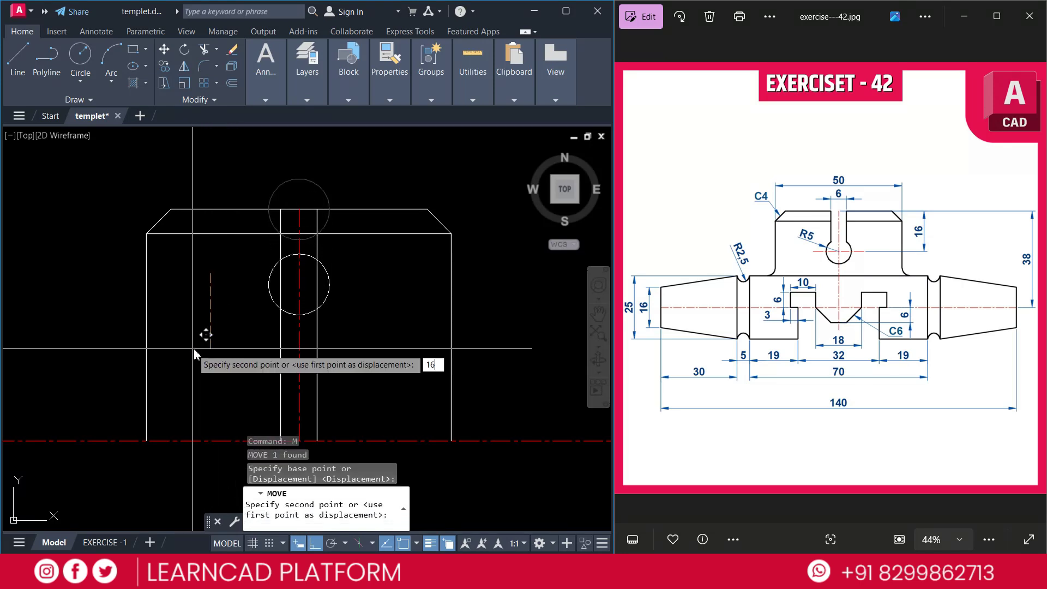
pyautogui.press('Return')
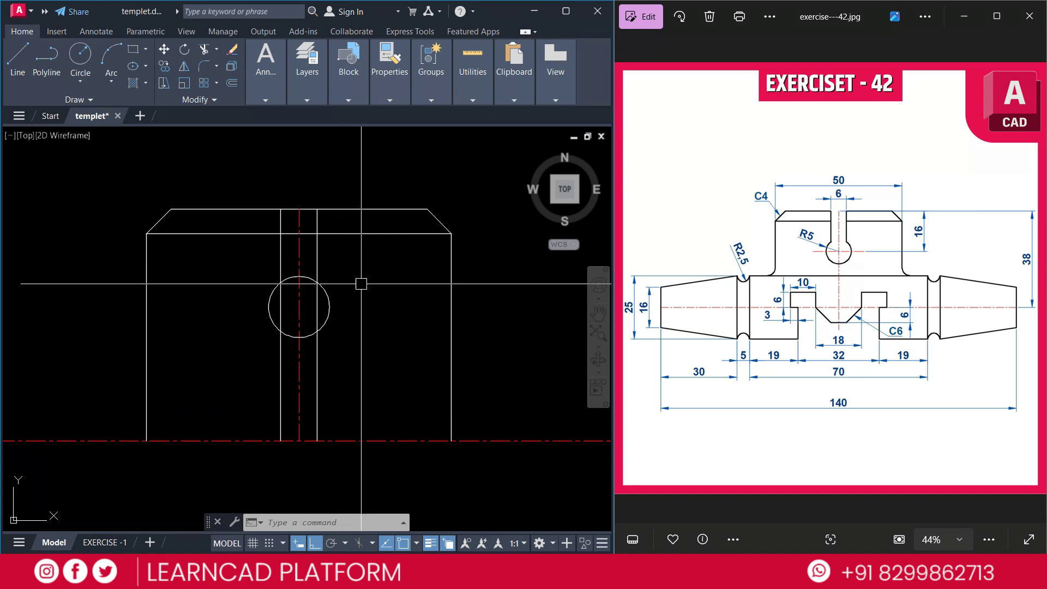
pyautogui.press('Escape')
# Trim both slot edge lines inside and below the circle.
pyautogui.write('TR')
pyautogui.press('Return')
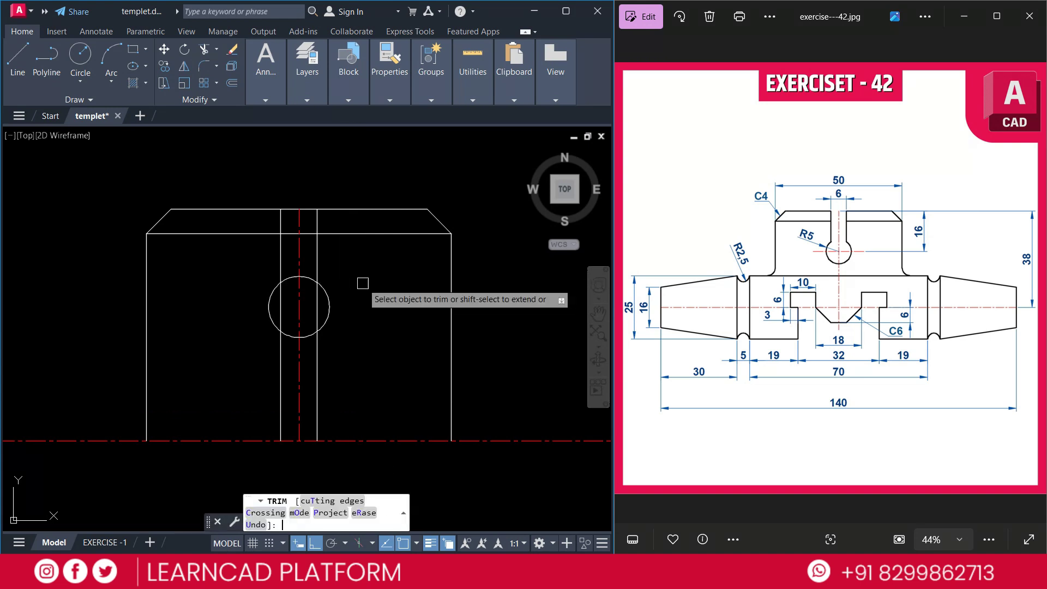
pyautogui.click(280, 305)
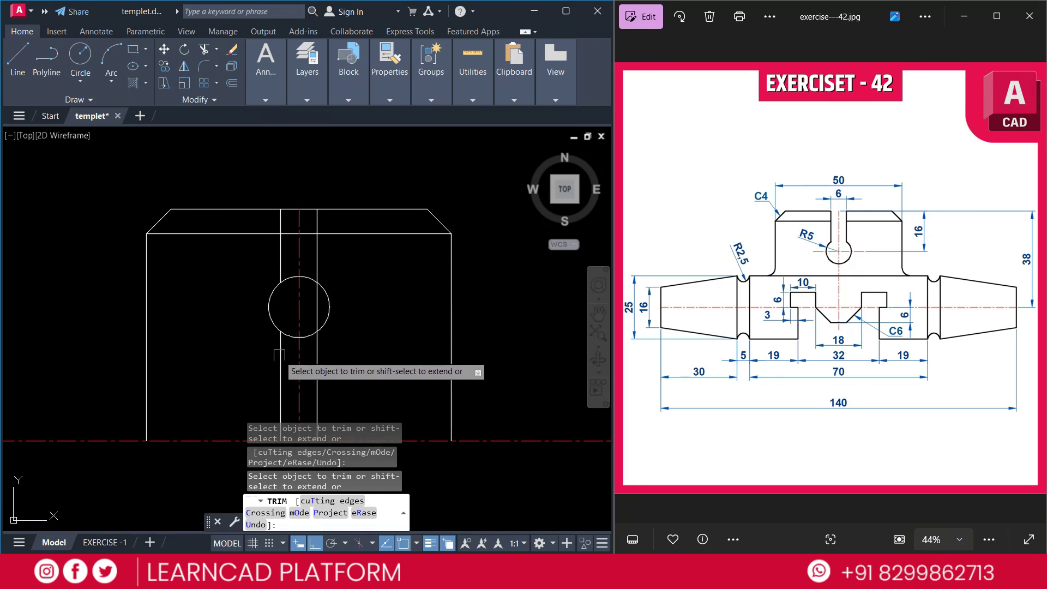
pyautogui.click(281, 355)
pyautogui.click(316, 349)
pyautogui.click(316, 323)
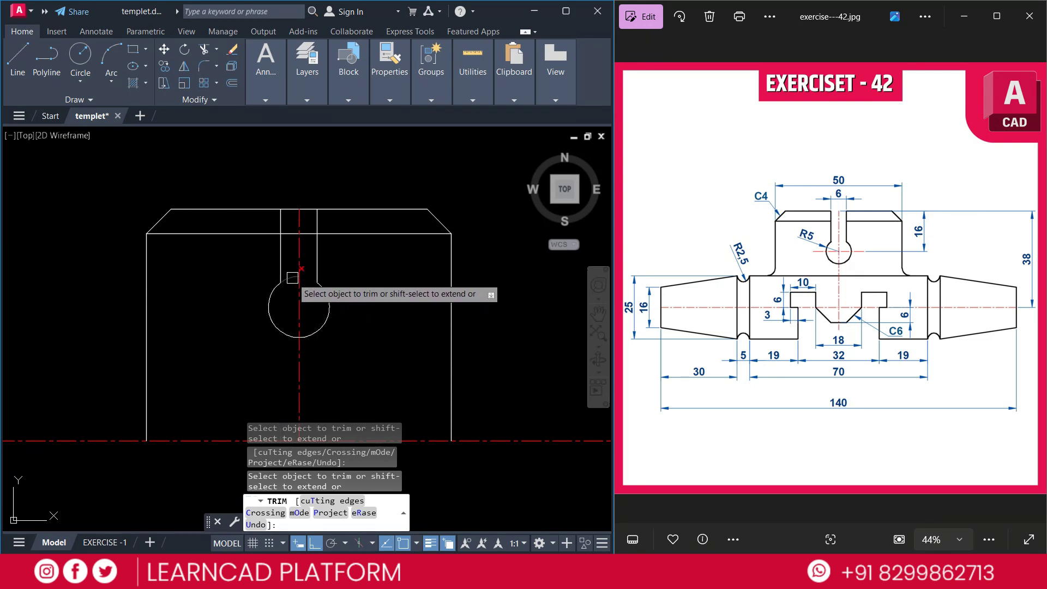
# Trim the circle's upper arc, the chamfer boundary line and the top edge between the slot's side edges.
pyautogui.click(292, 277)
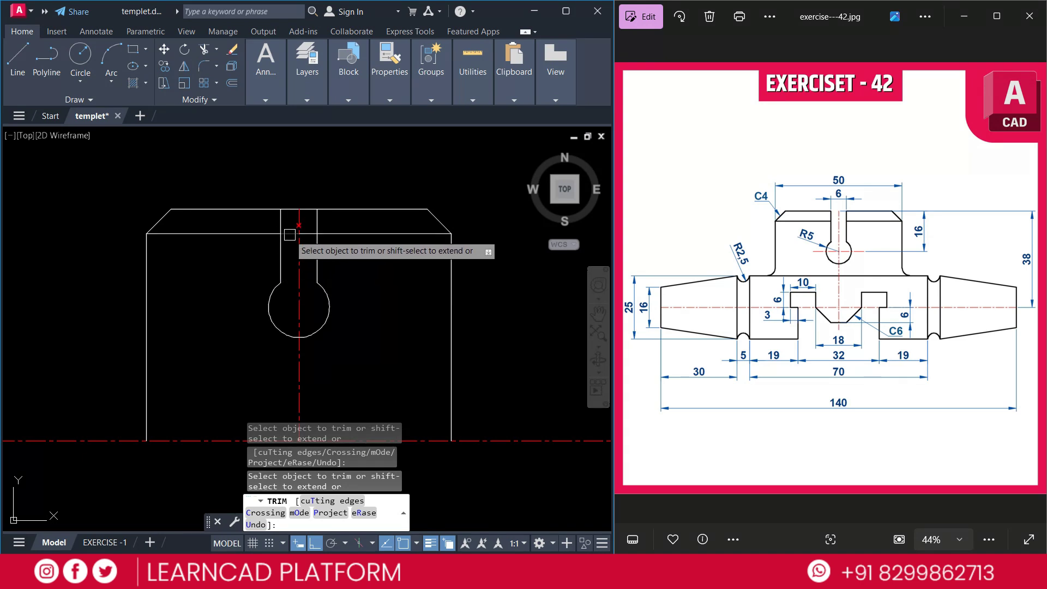
pyautogui.click(307, 233)
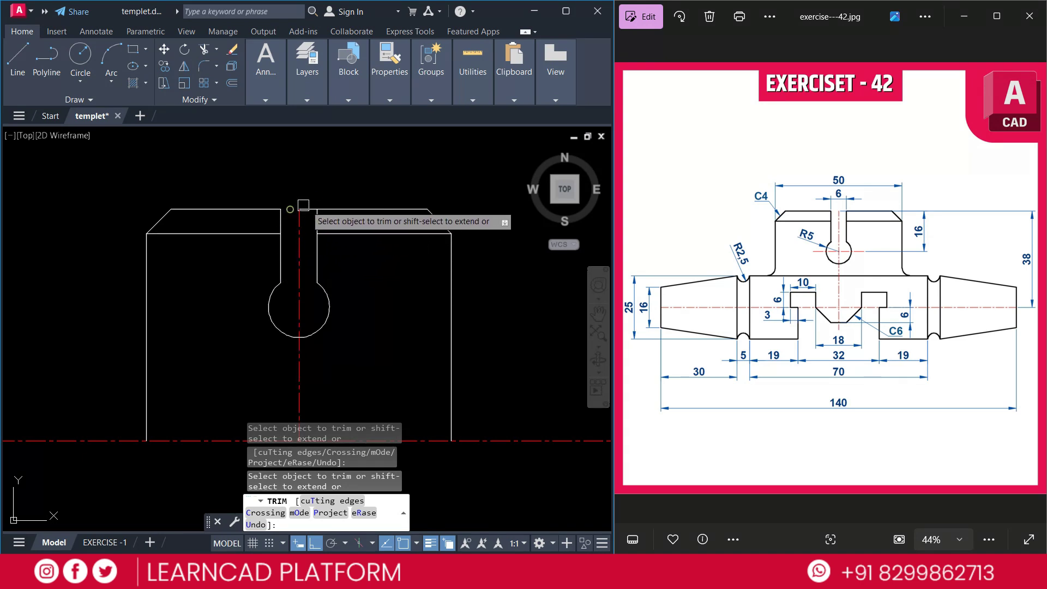
pyautogui.press('Return')
pyautogui.moveTo(409, 167); pyautogui.dragTo(425, 151, button='middle')
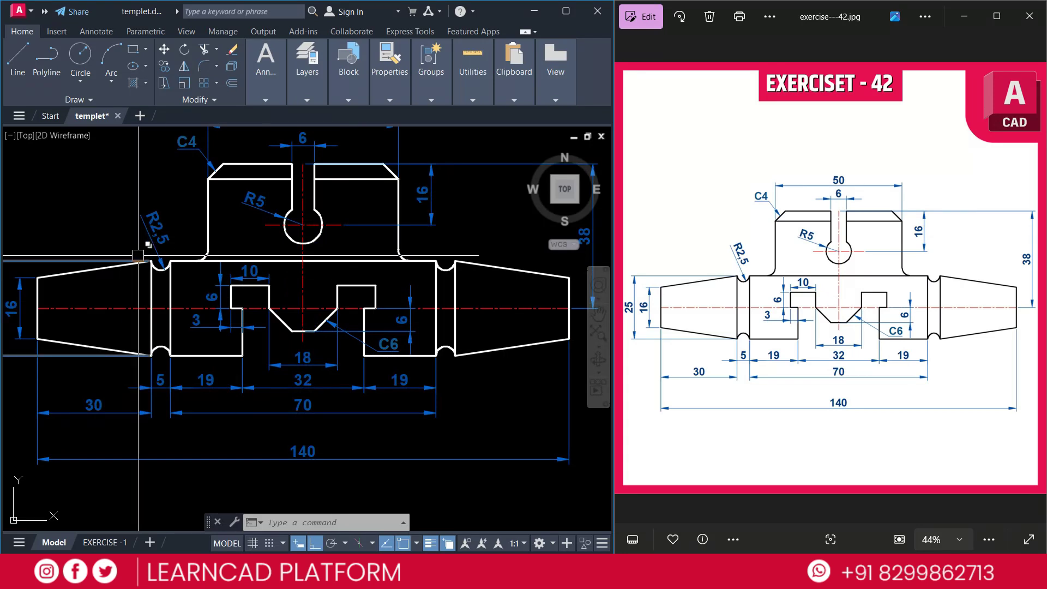
# Dimension the radius of the fillet at the left base of the upper block on the finished reference drawing.
pyautogui.press('Return')
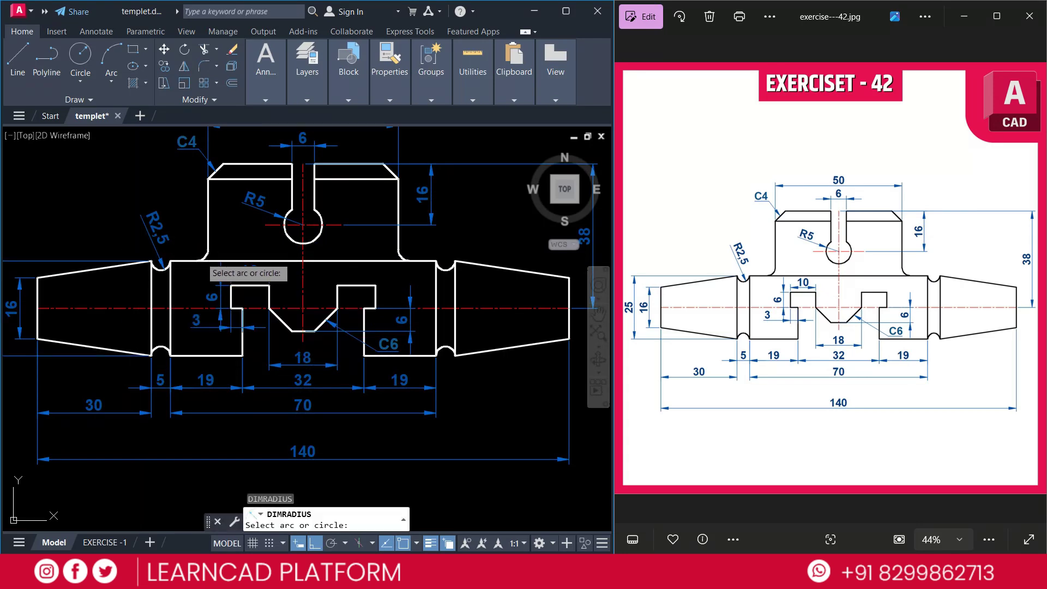
pyautogui.scroll(4, 202, 258)
pyautogui.click(202, 258)
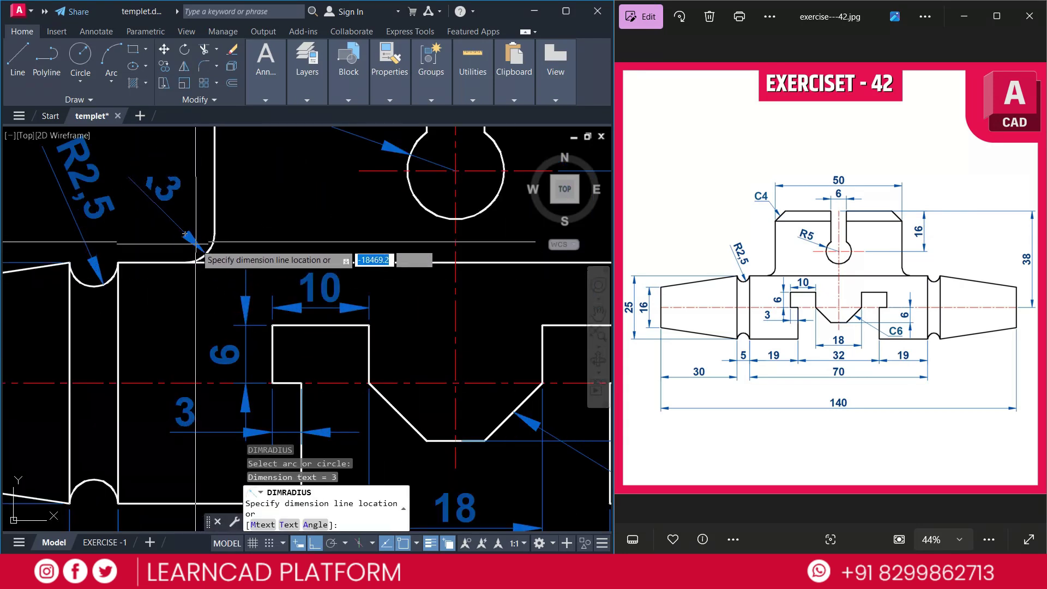
pyautogui.click(196, 244)
pyautogui.scroll(-5, 196, 245)
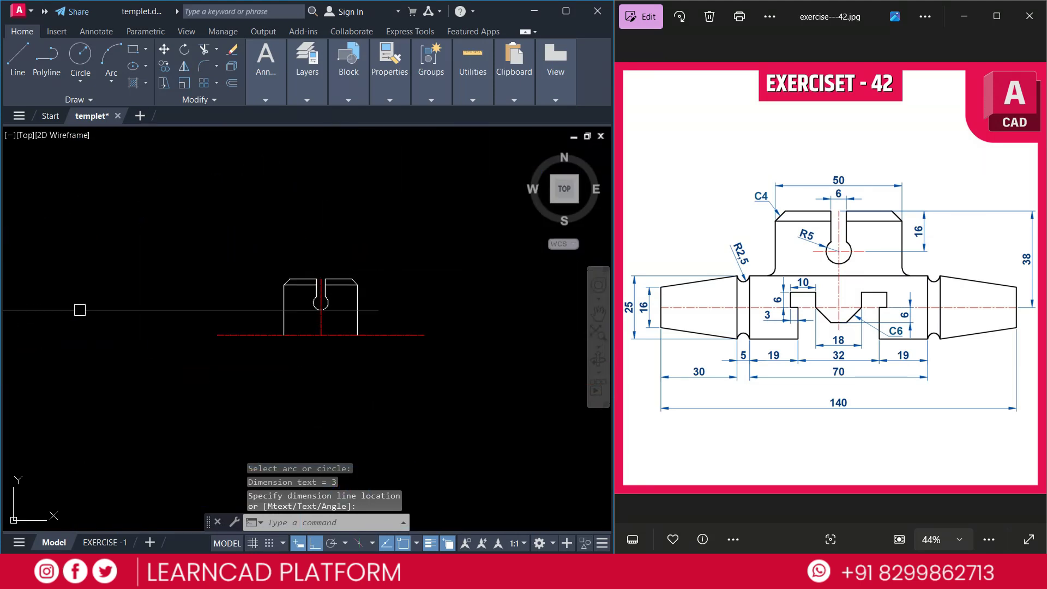
pyautogui.scroll(3, 402, 296)
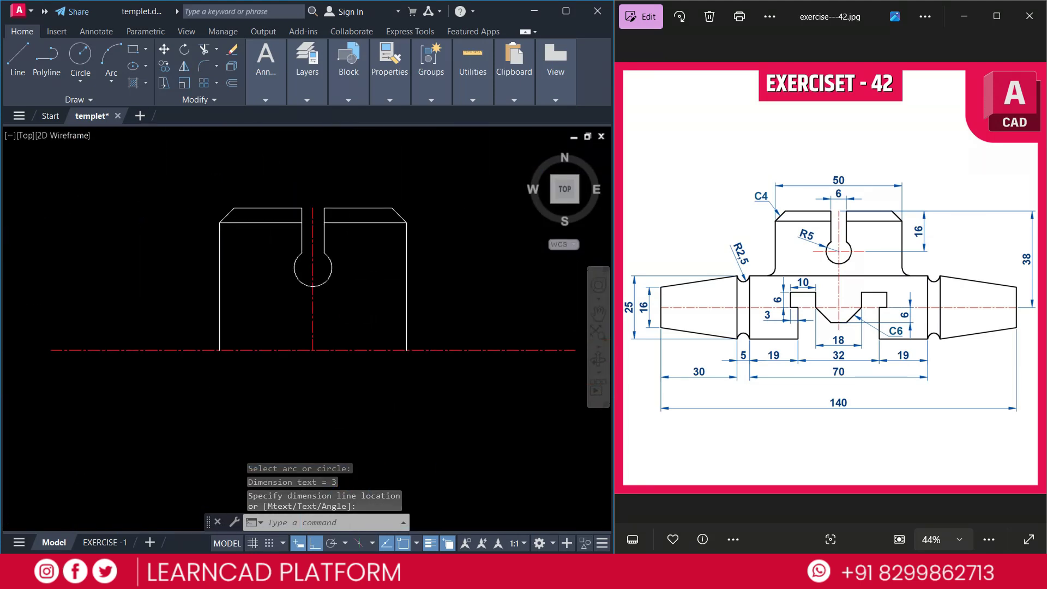
pyautogui.press('Escape')
pyautogui.press('Escape')
pyautogui.press('Escape')
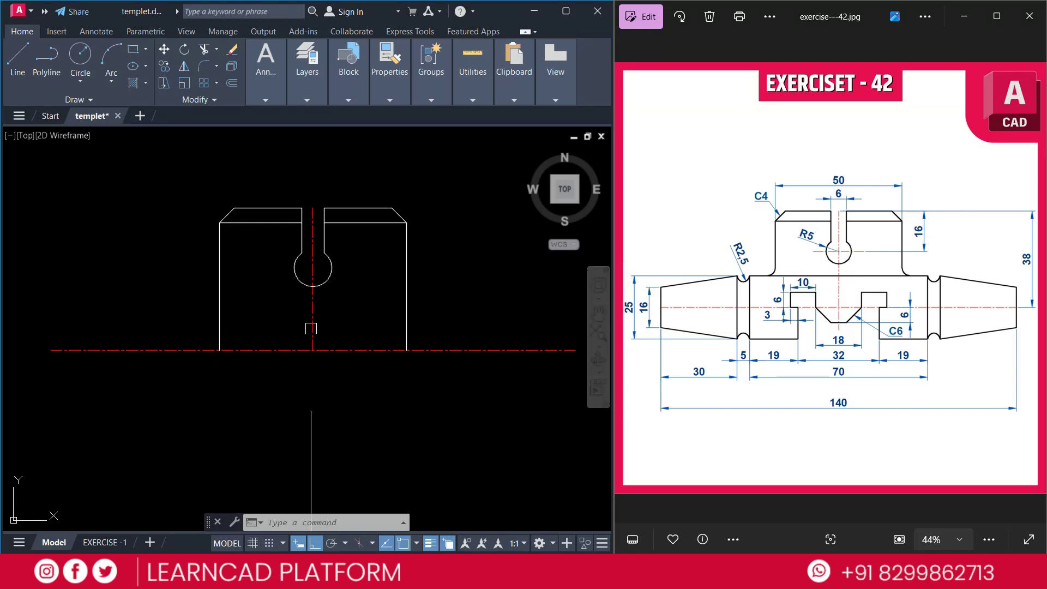
# Offset the horizontal centerline 12.5 mm upward.
pyautogui.write('o')
pyautogui.press('Return')
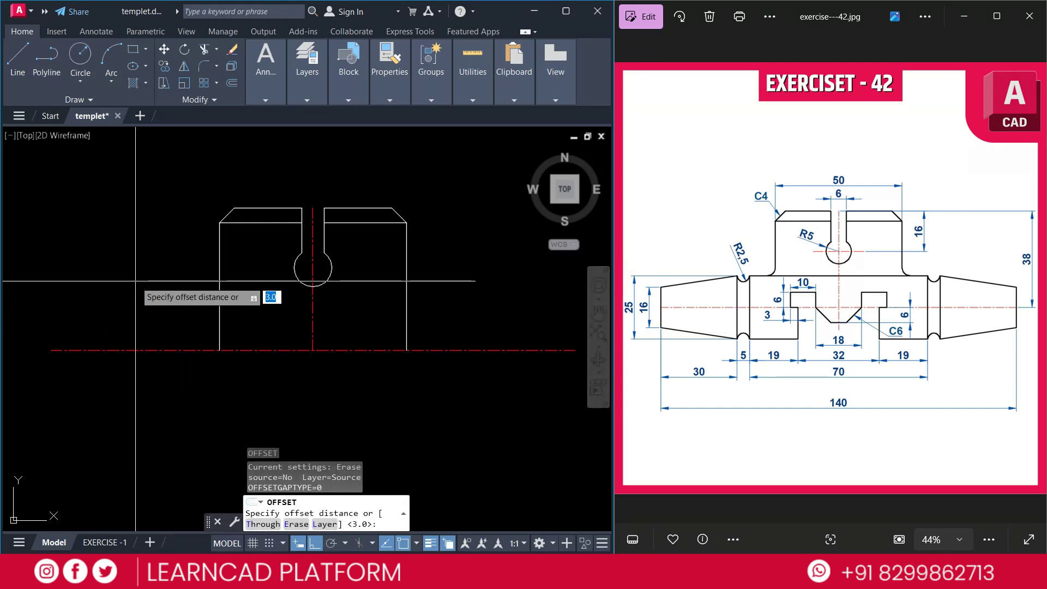
pyautogui.write('12.')
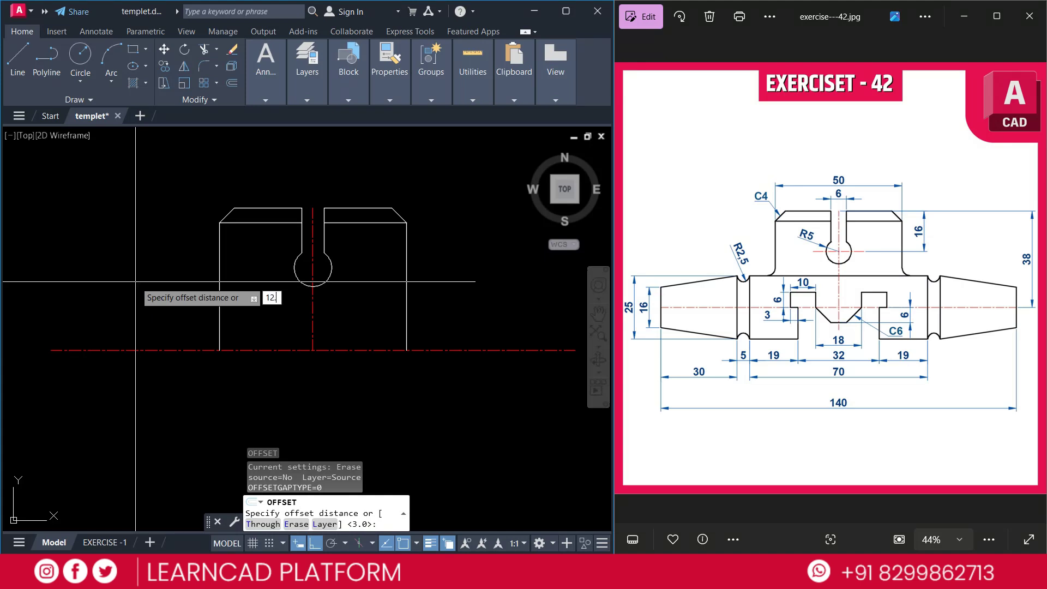
pyautogui.write('5')
pyautogui.press('Return')
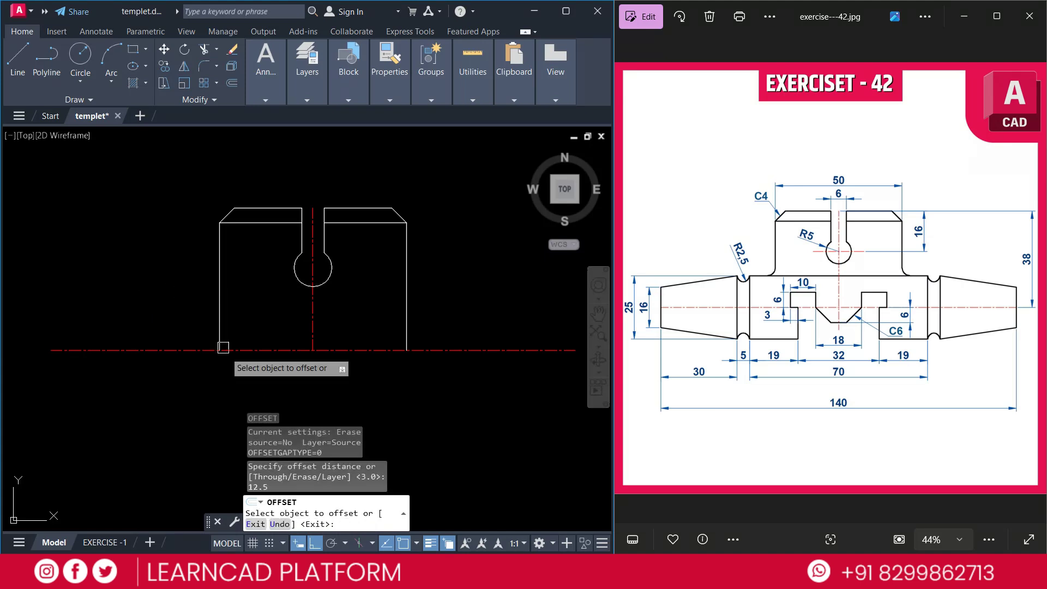
pyautogui.click(259, 349)
pyautogui.click(231, 289)
pyautogui.press('Escape')
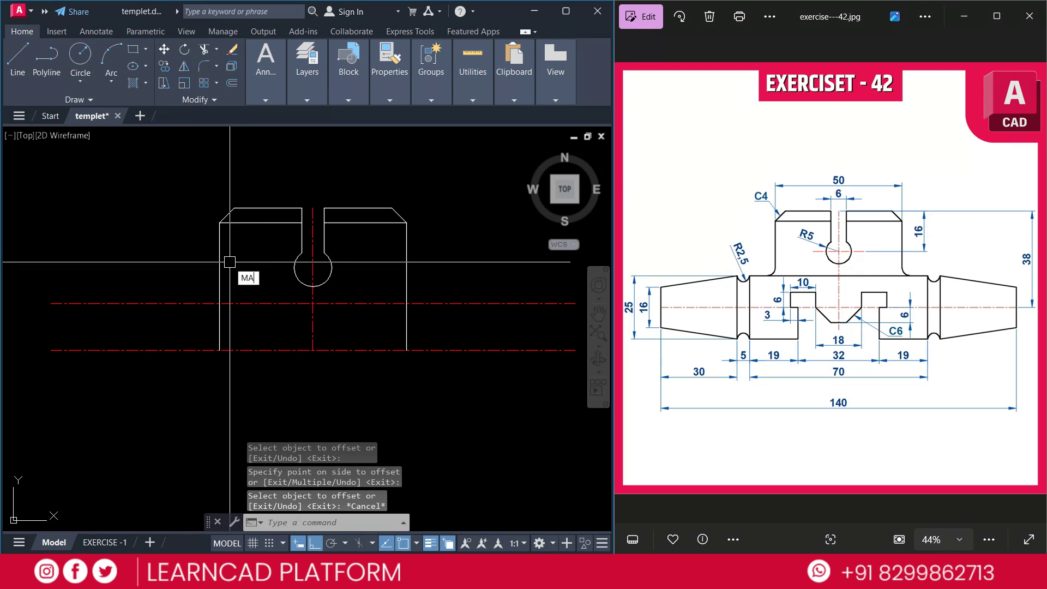
# Match the offset line's properties to those of the upper block's left side edge.
pyautogui.write('MA')
pyautogui.press('Return')
pyautogui.click(219, 267)
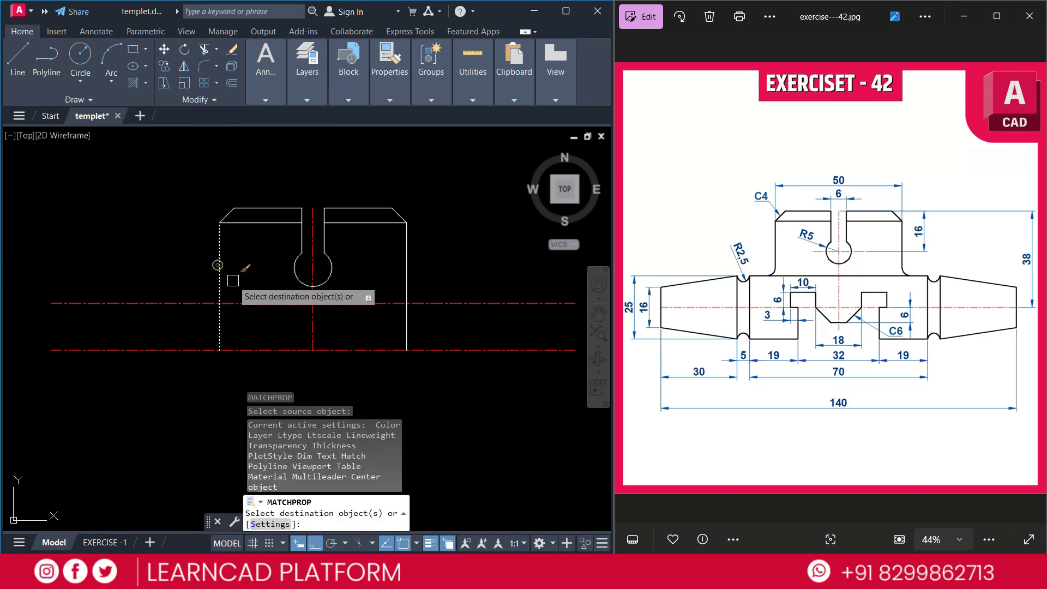
pyautogui.click(247, 303)
pyautogui.press('Escape')
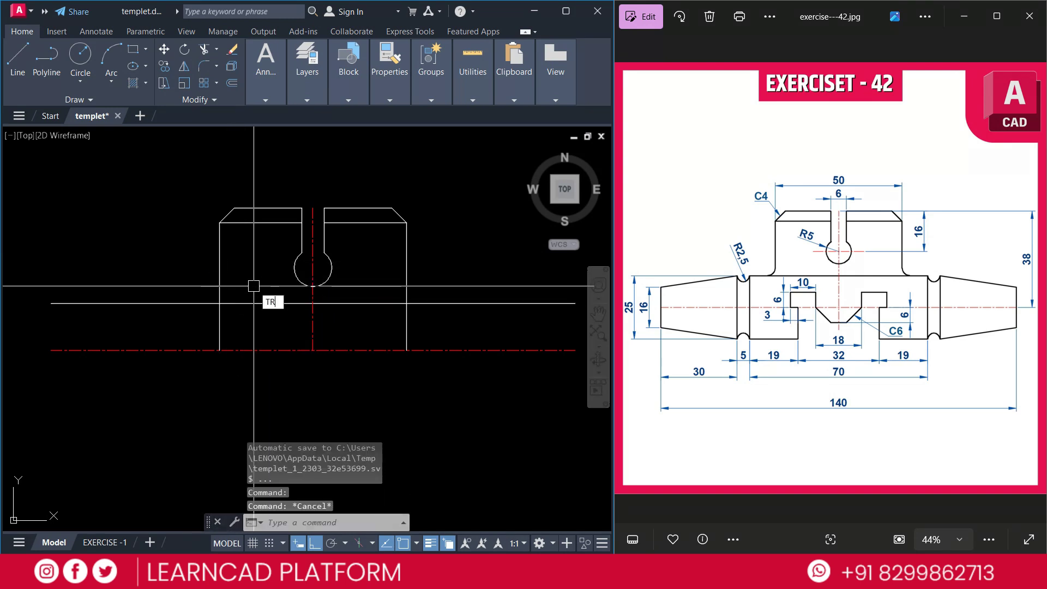
# Trim both side edges of the upper block below the new horizontal line.
pyautogui.write('TR')
pyautogui.press('Return')
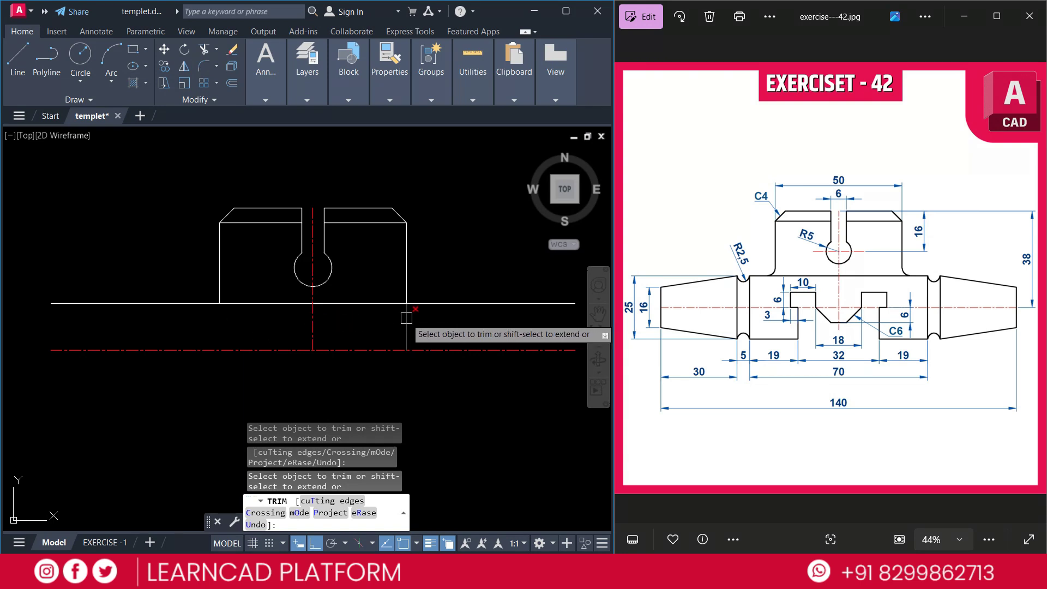
pyautogui.click(406, 318)
pyautogui.press('Escape')
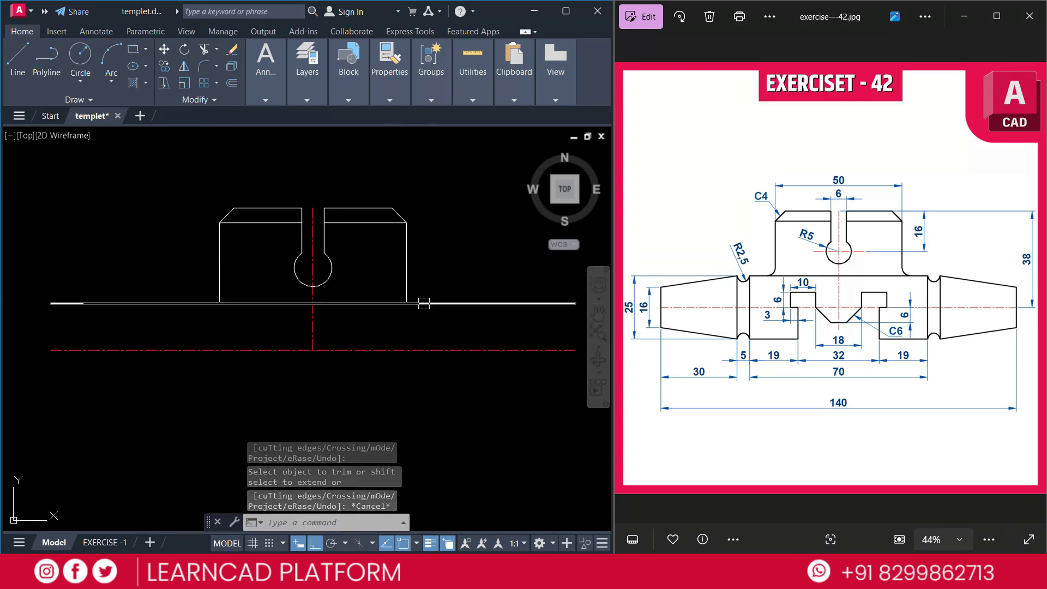
# Fillet both side edges of the upper block outward to the horizontal line with radius 3 mm in No trim mode.
pyautogui.write('F')
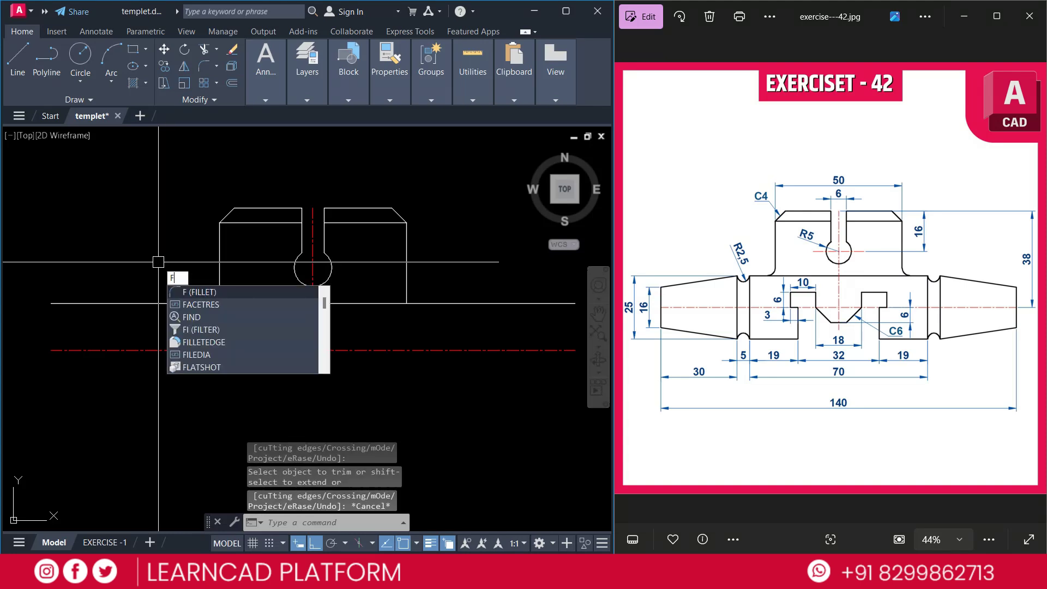
pyautogui.press('Return')
pyautogui.write('R')
pyautogui.press('Return')
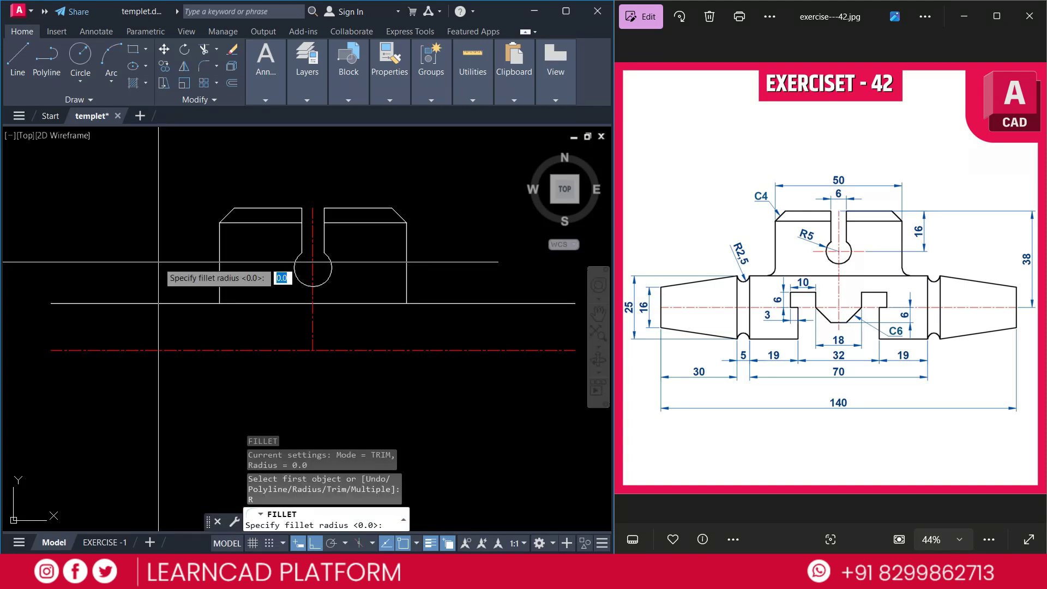
pyautogui.press('Return')
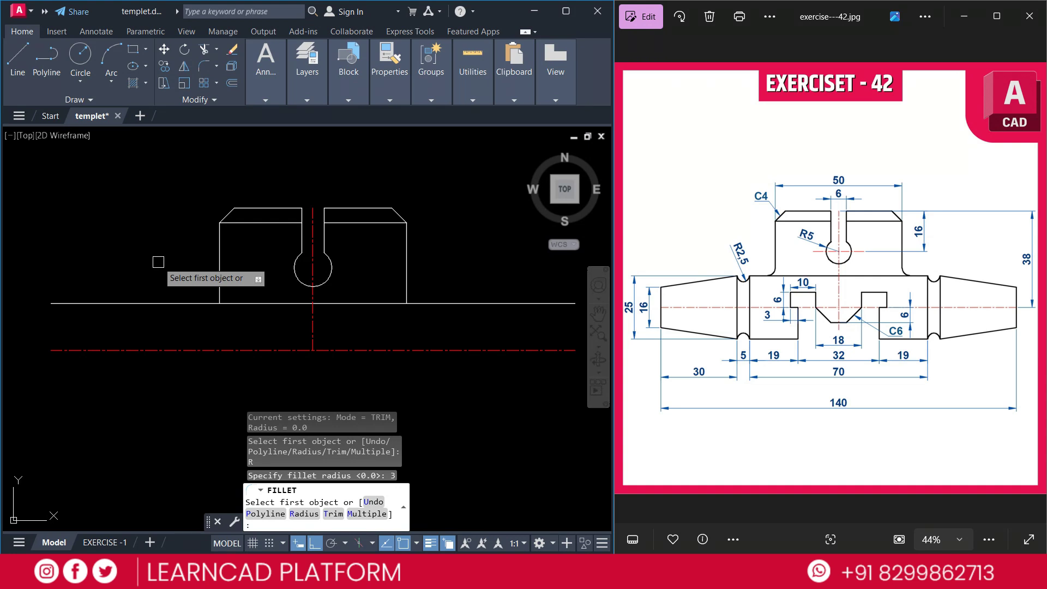
pyautogui.write('T')
pyautogui.press('Return')
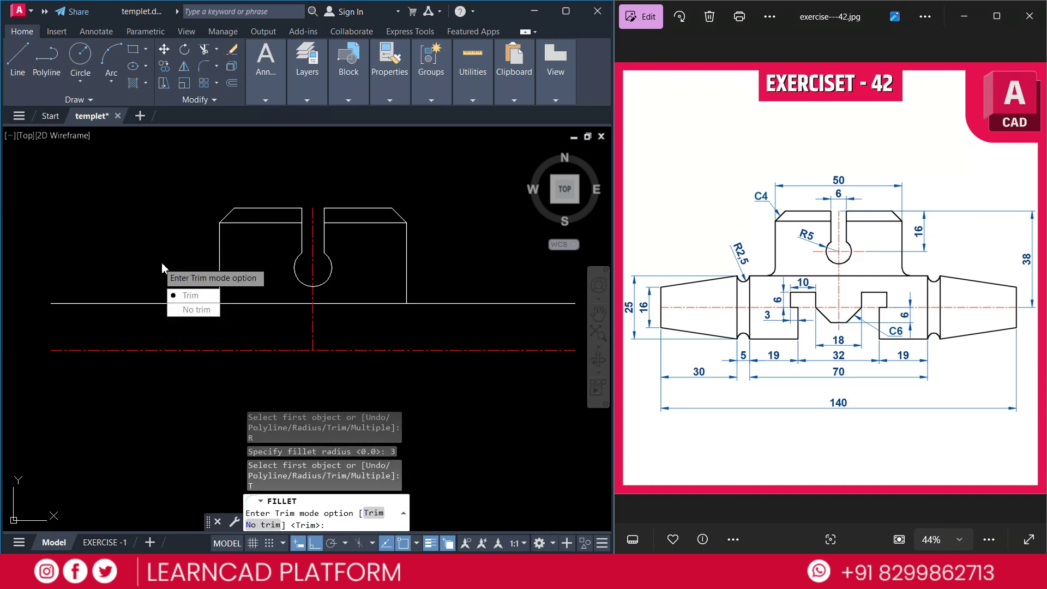
pyautogui.click(193, 310)
pyautogui.click(219, 281)
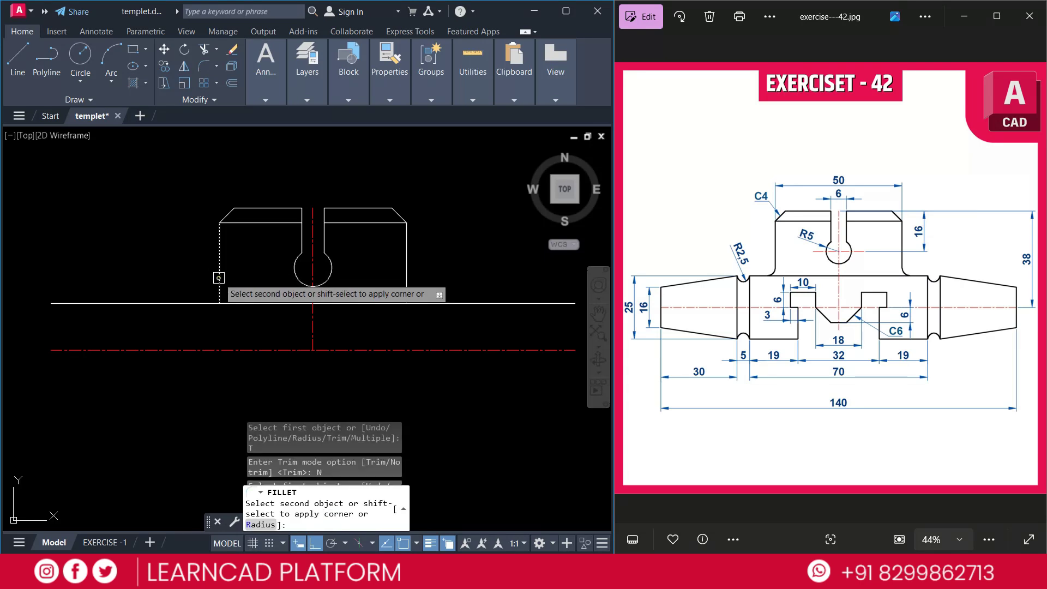
pyautogui.click(196, 298)
pyautogui.press('Return')
pyautogui.click(406, 282)
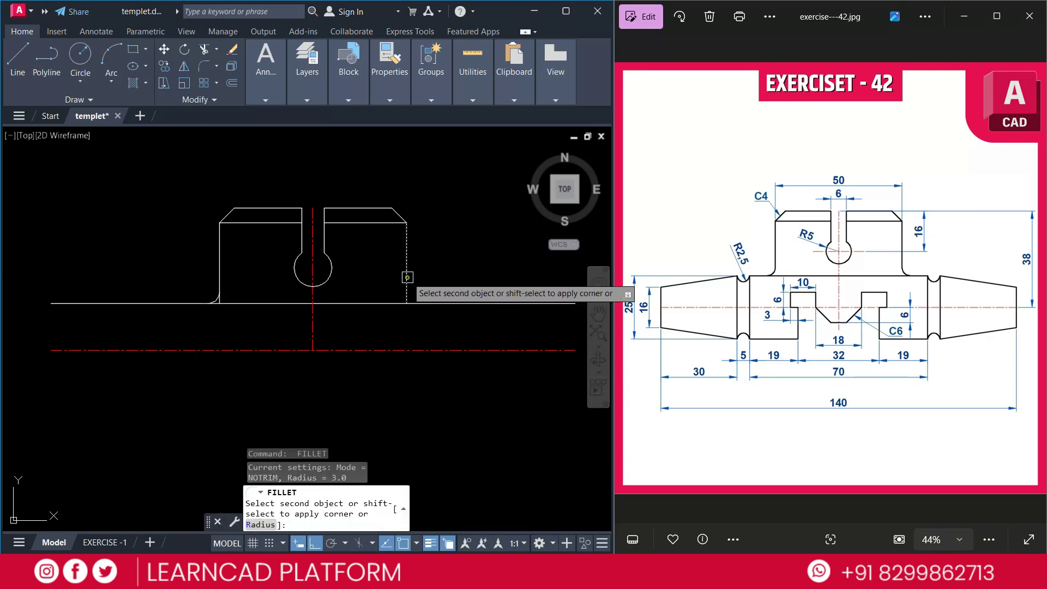
pyautogui.click(434, 300)
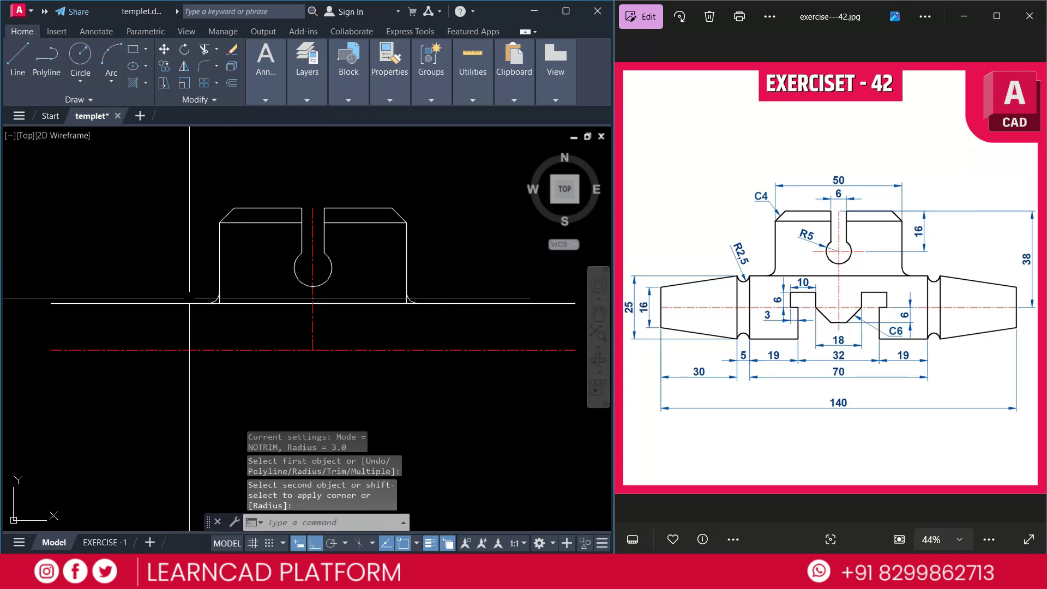
# Trim the ends of both side edges left over between the fillets and the horizontal line.
pyautogui.write('tr')
pyautogui.press('Return')
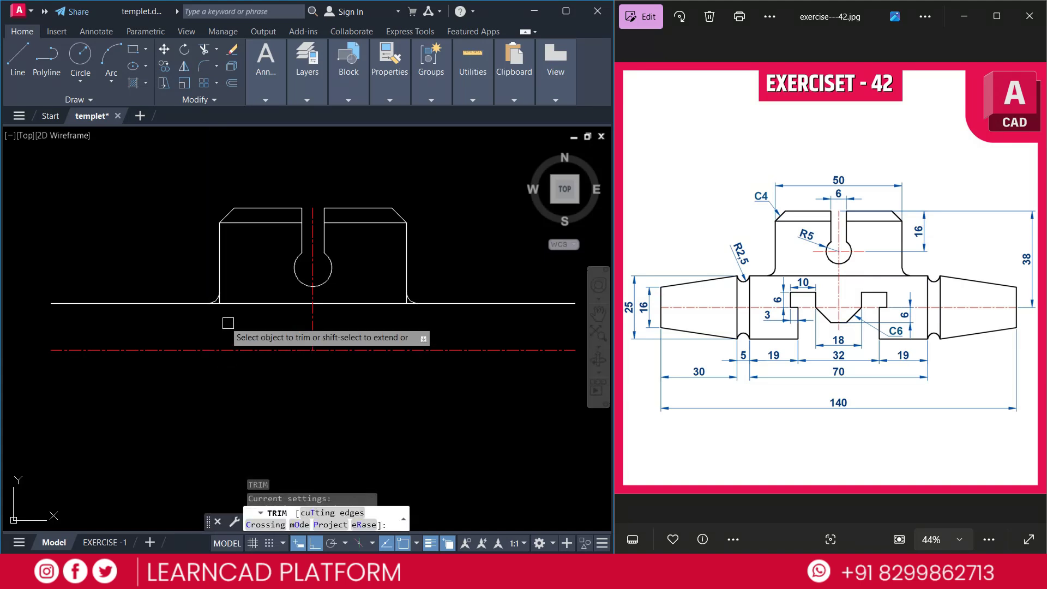
pyautogui.scroll(4, 223, 303)
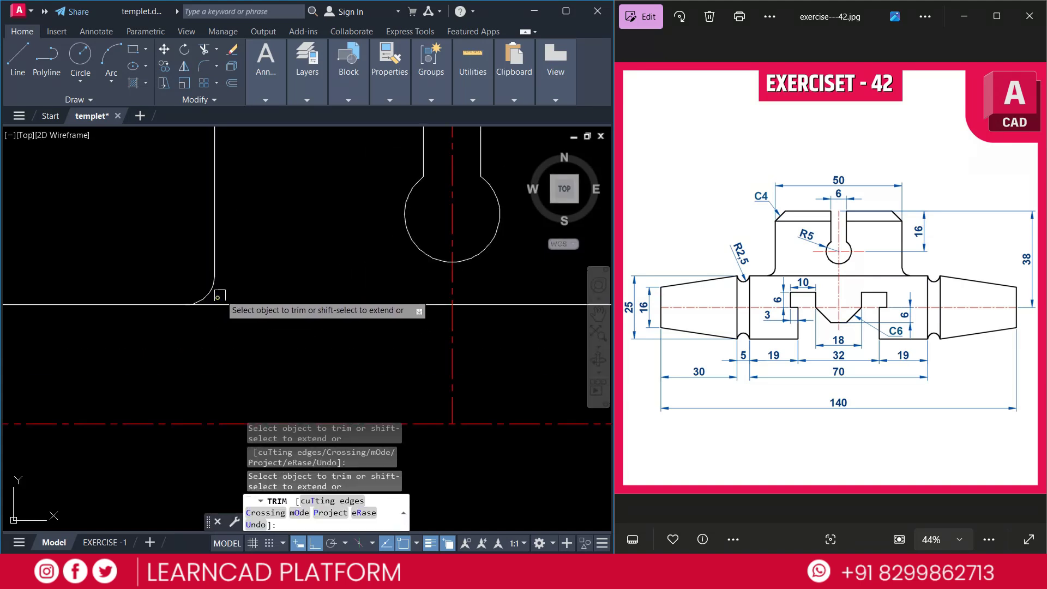
pyautogui.scroll(-3, 256, 291)
pyautogui.scroll(5, 518, 289)
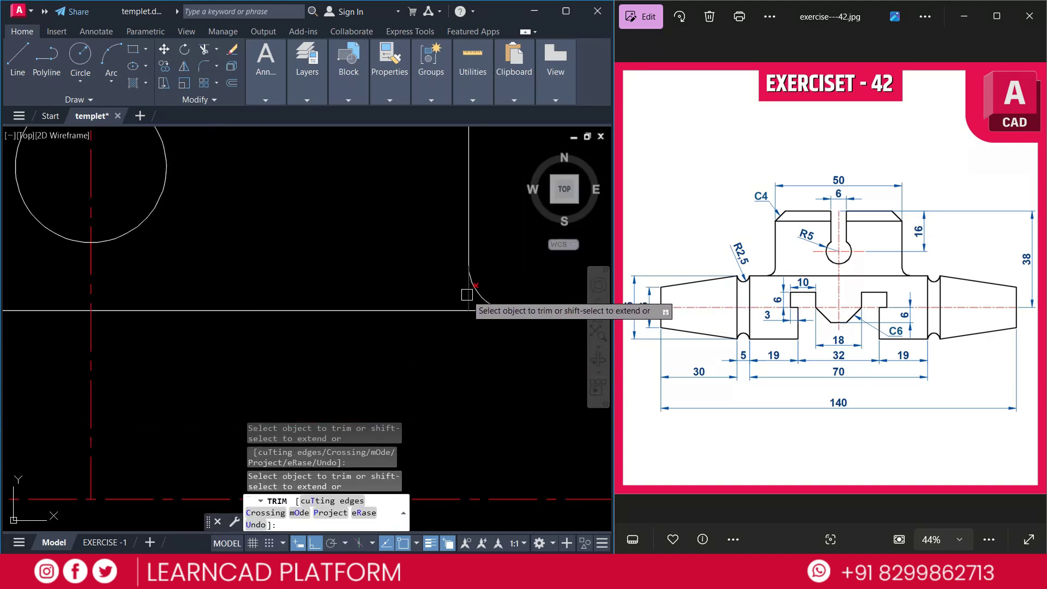
pyautogui.scroll(-4, 421, 287)
pyautogui.scroll(-5, 352, 232)
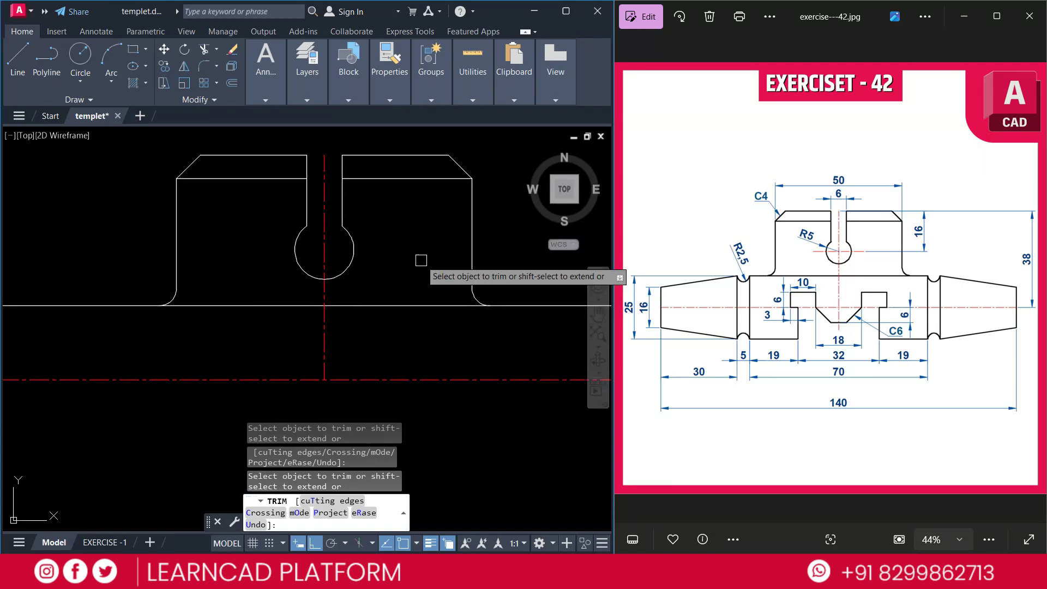
pyautogui.press('Escape')
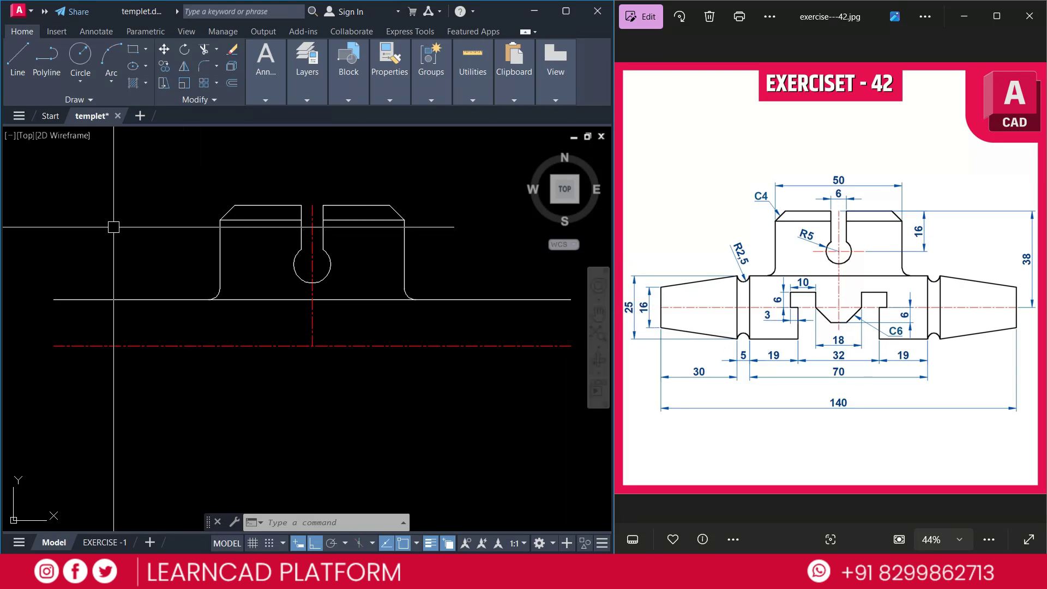
# Offset the horizontal line under the upper block 25 mm downward to form the body's lower edge.
pyautogui.press('Return')
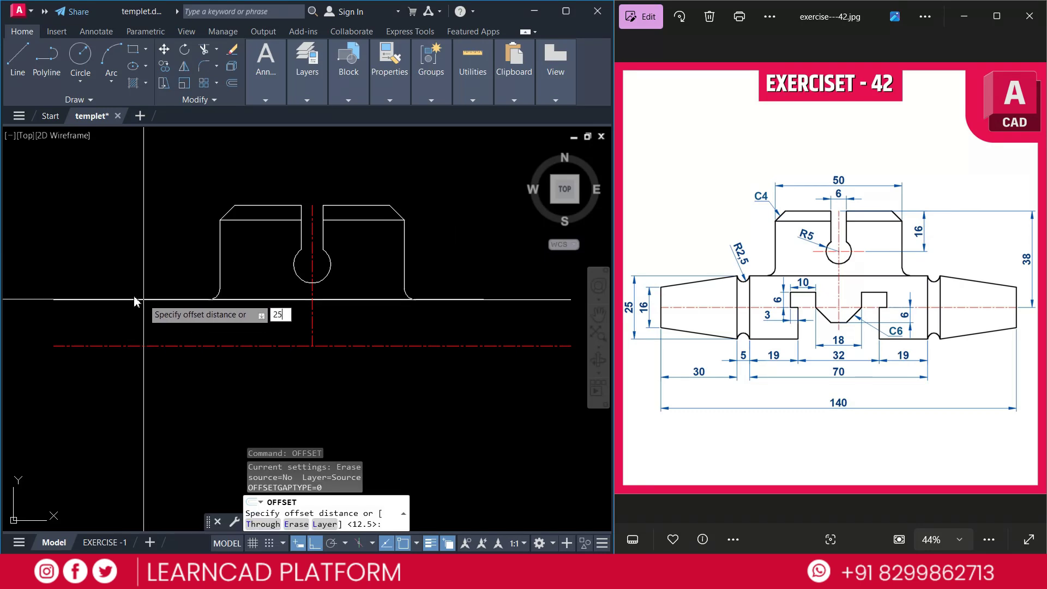
pyautogui.press('Return')
pyautogui.click(144, 299)
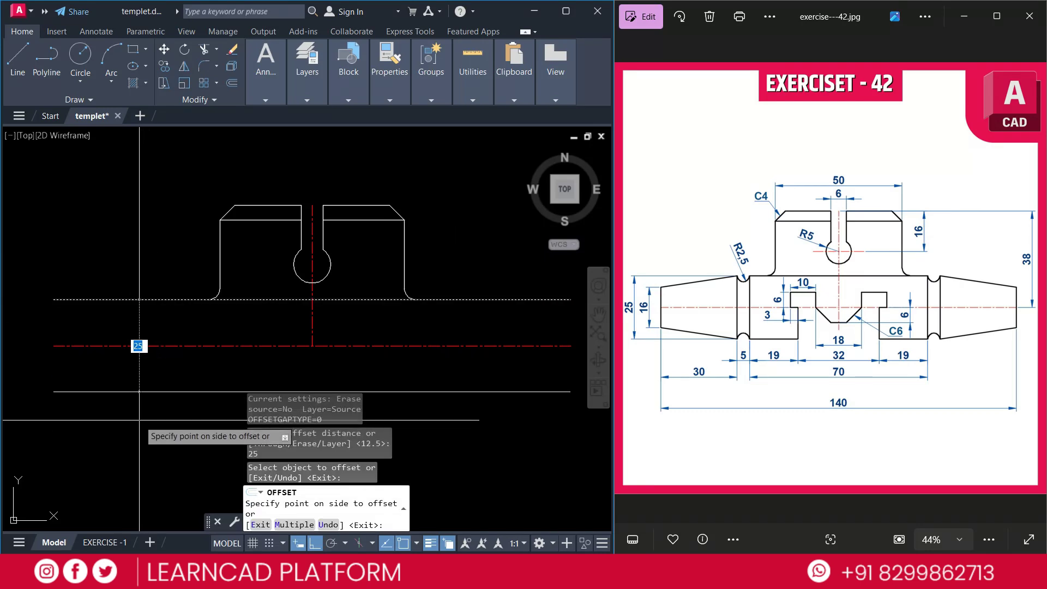
pyautogui.click(149, 397)
pyautogui.press('Escape')
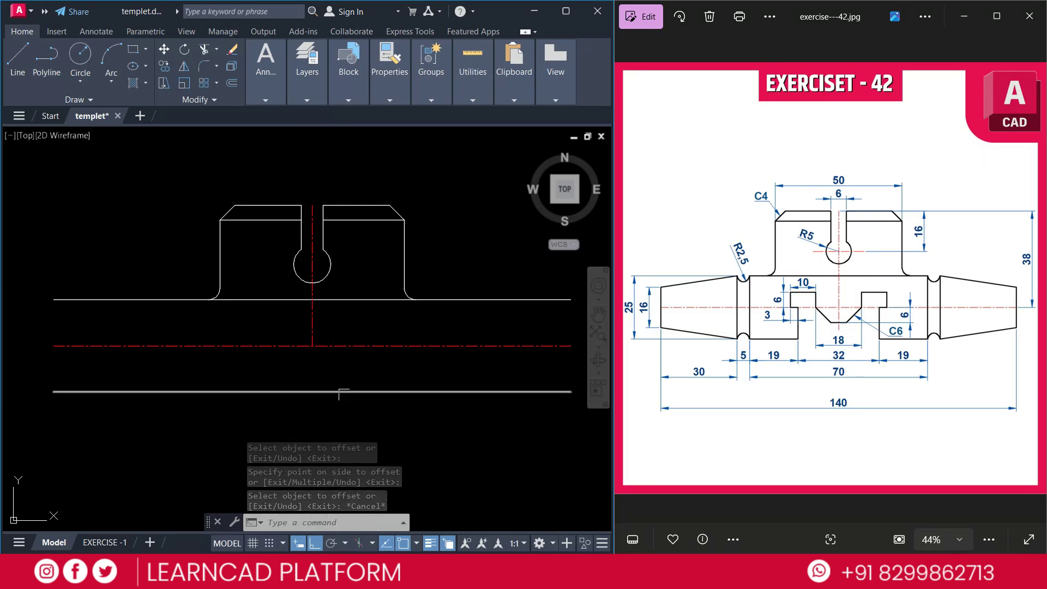
# Draw an 18 mm horizontal line between the horizontal centerline and the body's lower edge.
pyautogui.write('l')
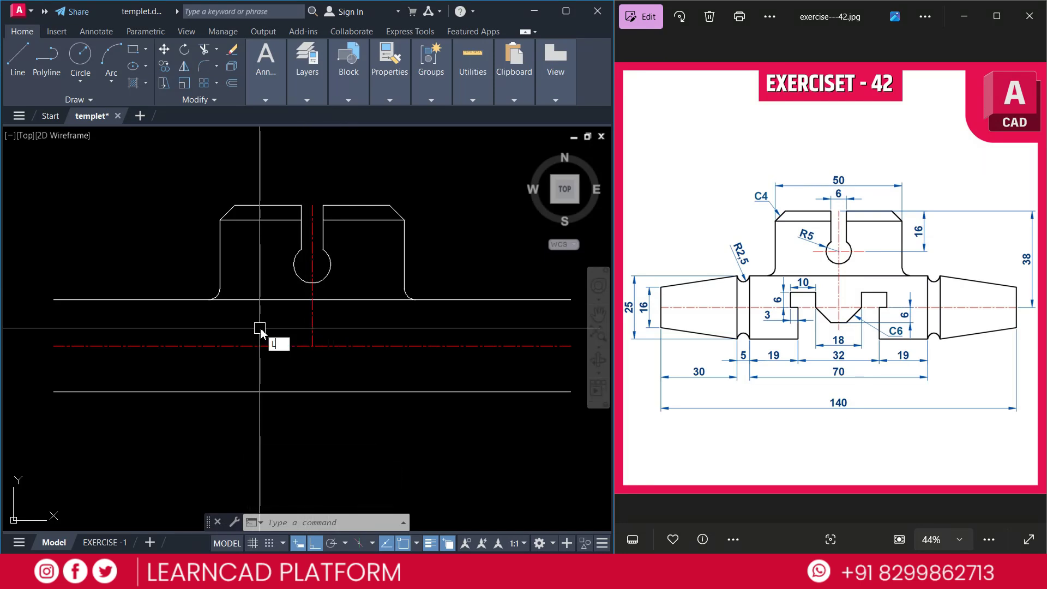
pyautogui.press('Return')
pyautogui.click(255, 369)
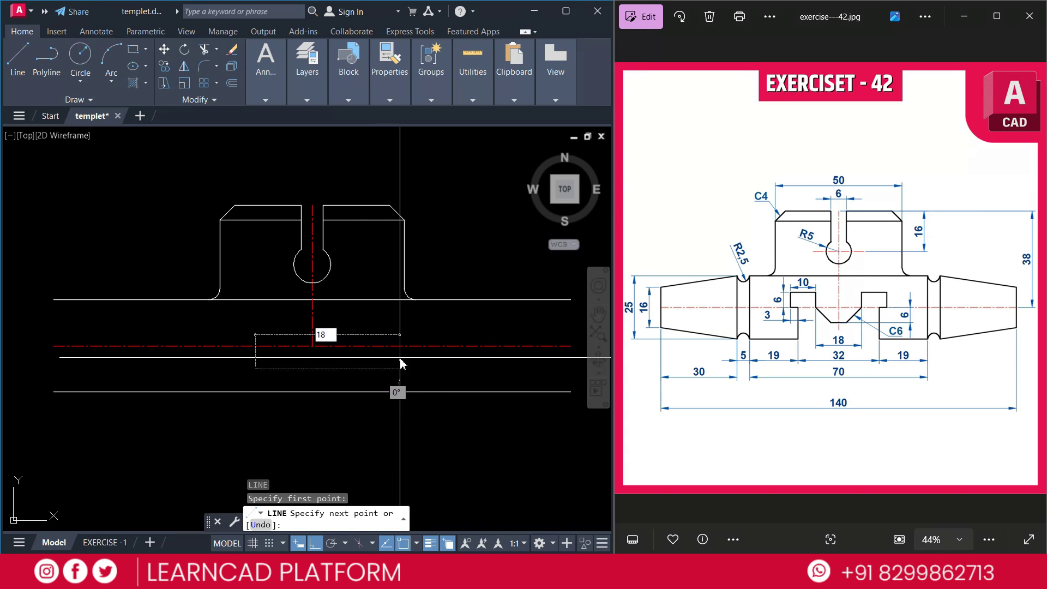
pyautogui.press('Return')
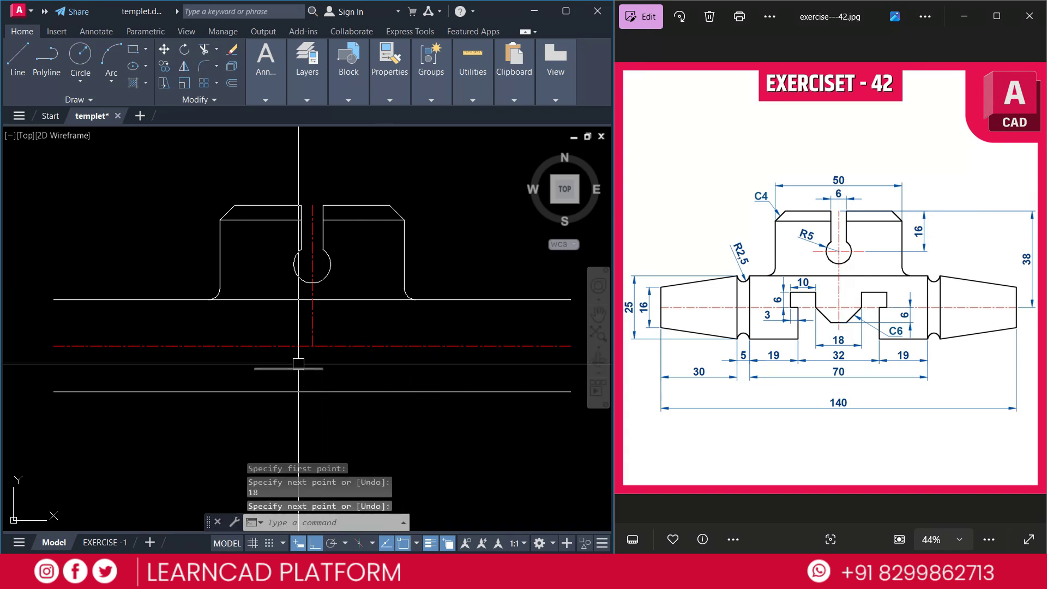
pyautogui.press('Return')
# Move the 18 mm horizontal line by its midpoint to 6 mm below the intersection of the centerlines.
pyautogui.click(298, 369)
pyautogui.write('M')
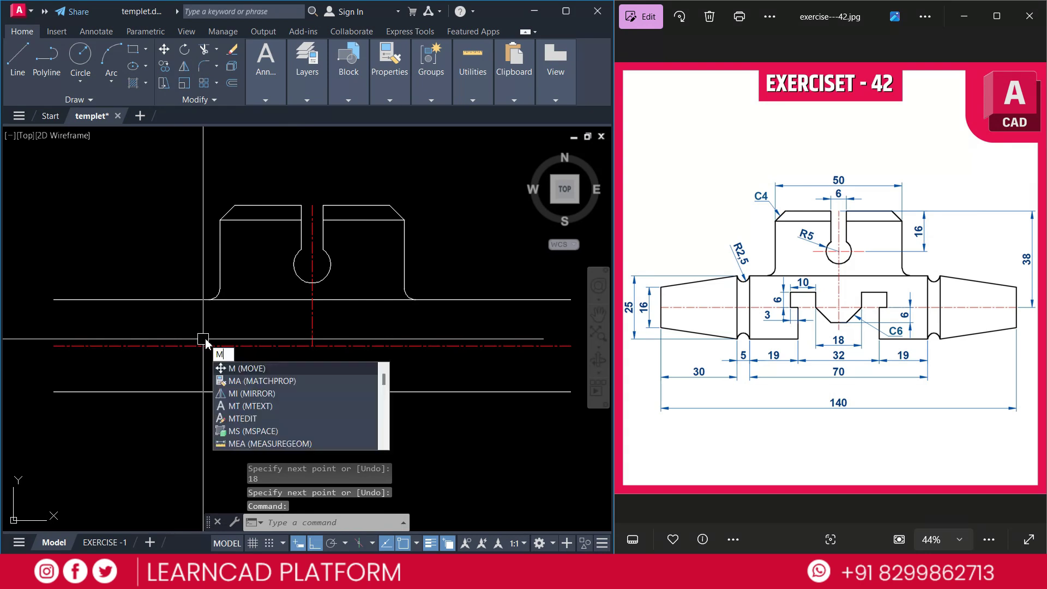
pyautogui.press('Return')
pyautogui.click(289, 368)
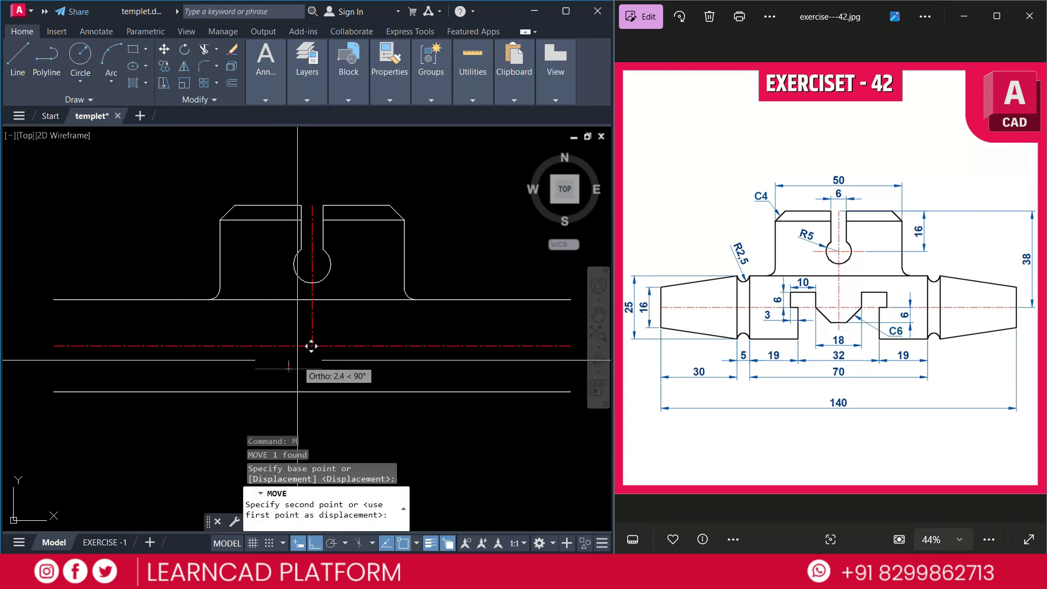
pyautogui.keyDown('shift'); pyautogui.rightClick(299, 364); pyautogui.keyUp('shift')
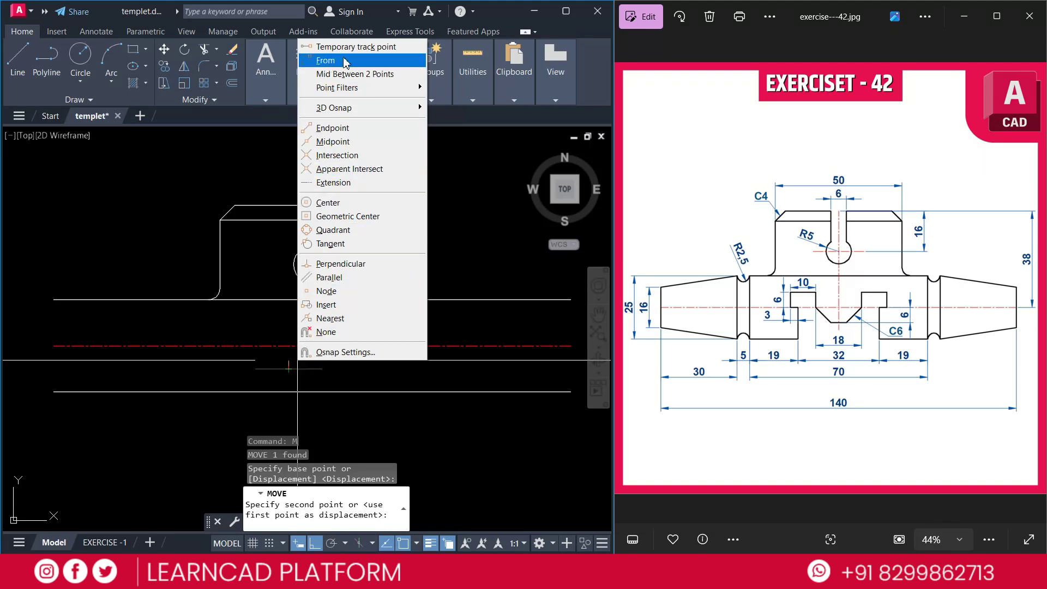
pyautogui.click(344, 60)
pyautogui.click(310, 345)
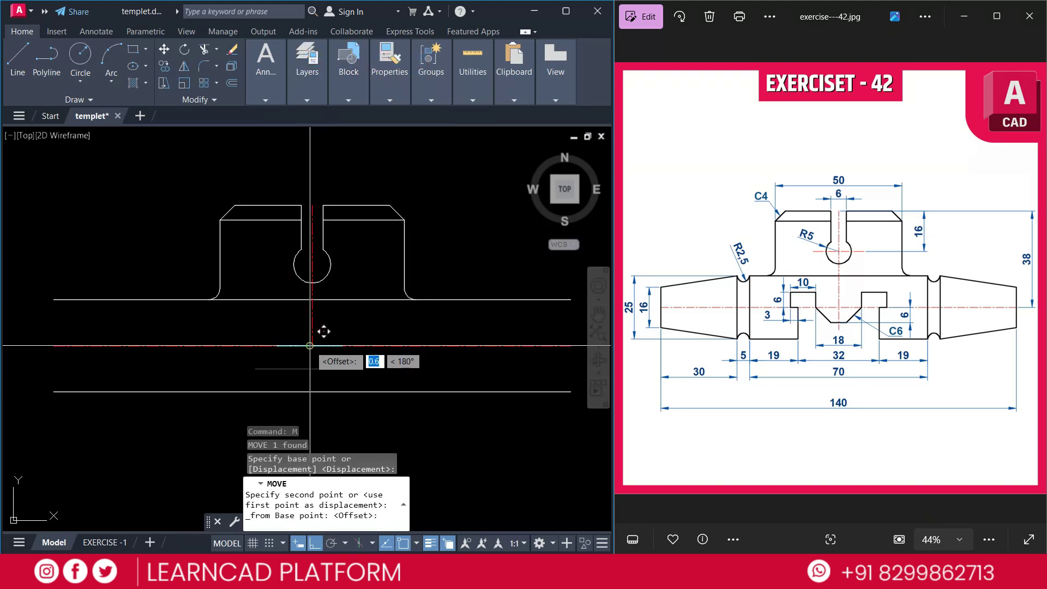
pyautogui.scroll(5, 310, 345)
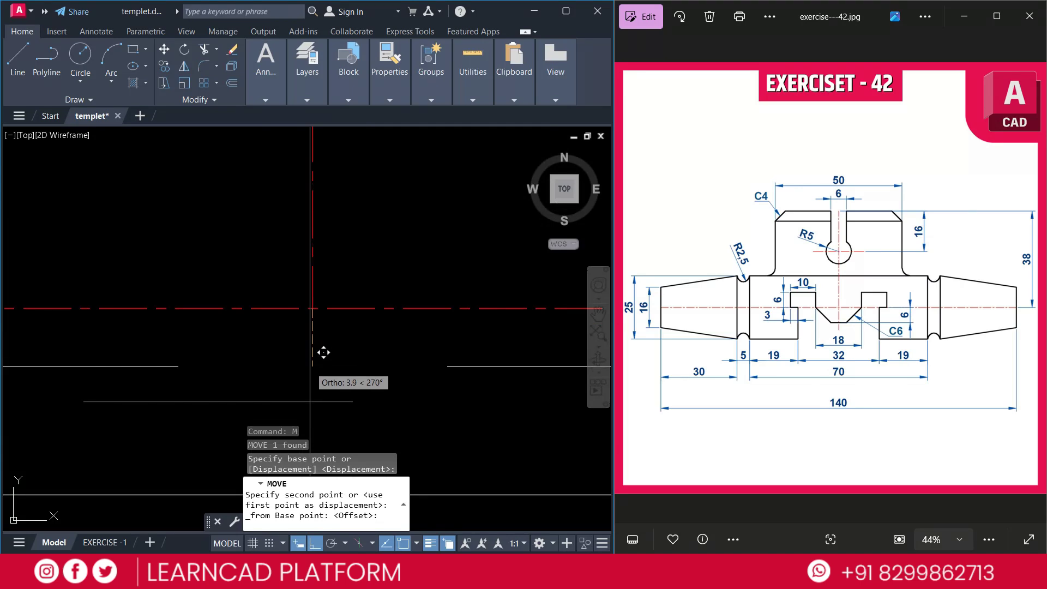
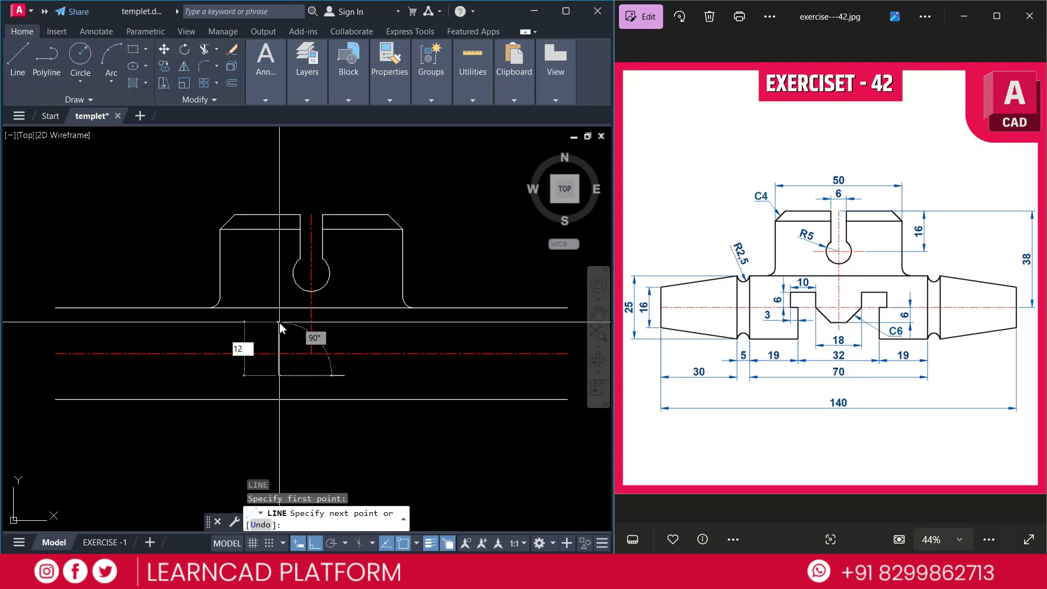
# Draw connected lines from the 18 mm line's left end: 12 mm up, 10 mm left and 6 mm down.
pyautogui.write('12')
pyautogui.press('Return')
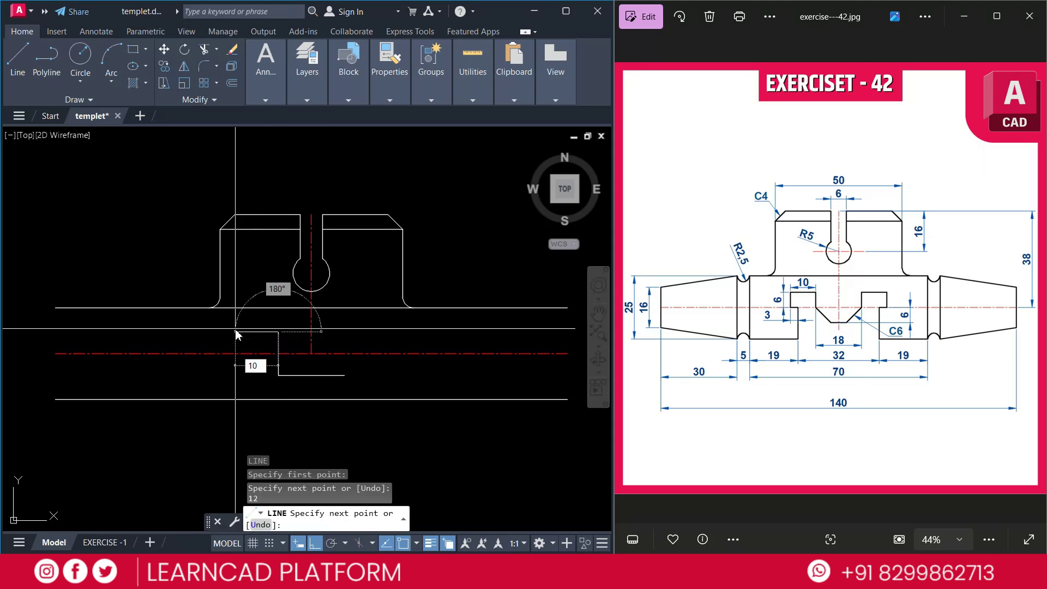
pyautogui.write('10')
pyautogui.press('Return')
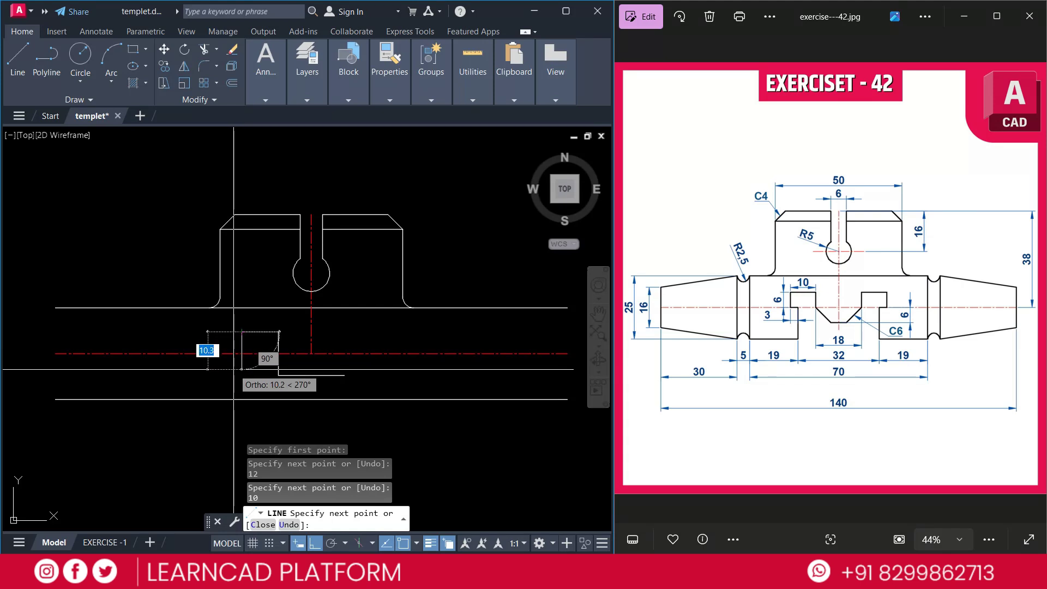
pyautogui.write('6')
pyautogui.press('Return')
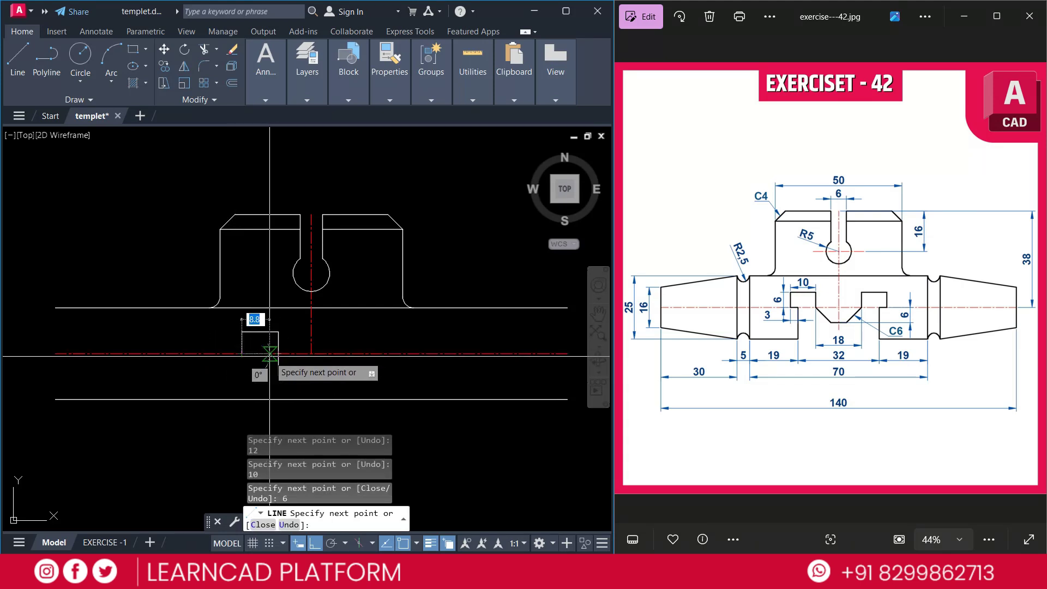
# Continue the cutout outline 3 mm to the right and straight down to the body's lower edge.
pyautogui.scroll(2, 274, 356)
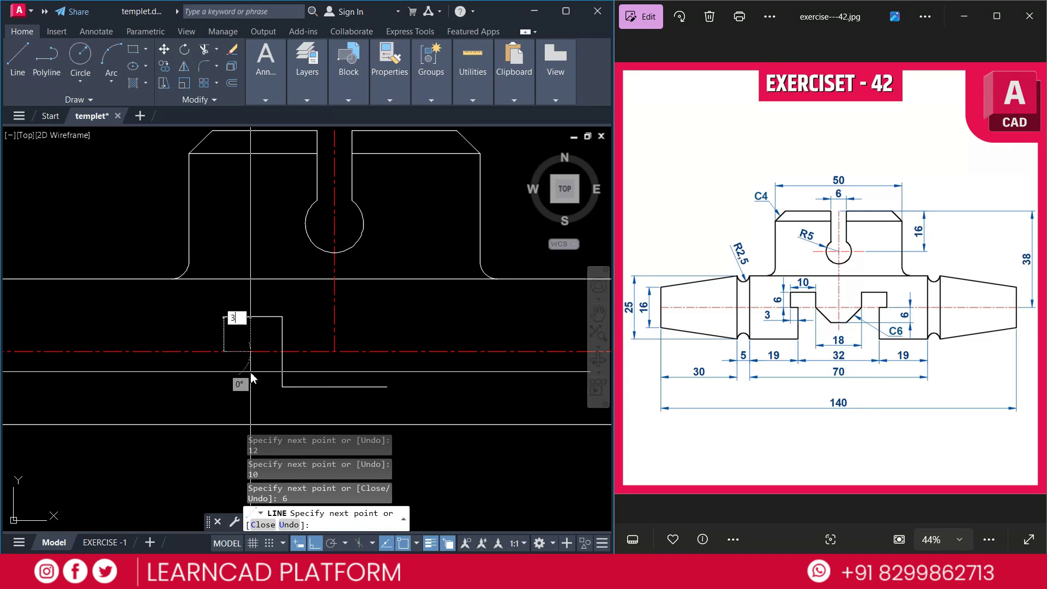
pyautogui.write('3')
pyautogui.press('Return')
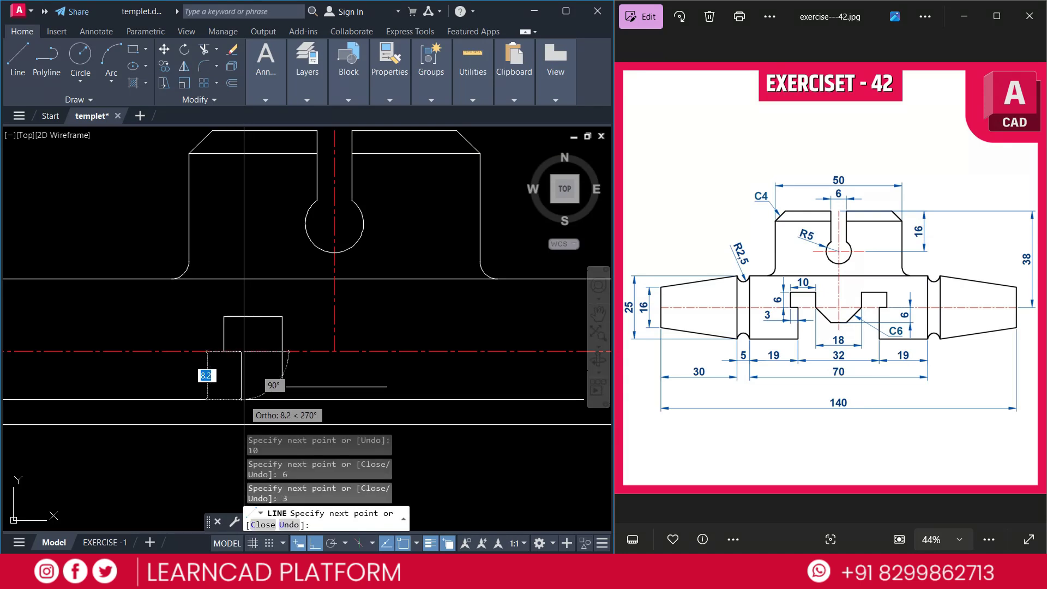
pyautogui.moveTo(244, 401); pyautogui.dragTo(249, 384, button='middle')
pyautogui.click(247, 406)
pyautogui.press('Escape')
pyautogui.moveTo(397, 382); pyautogui.dragTo(374, 379, button='middle')
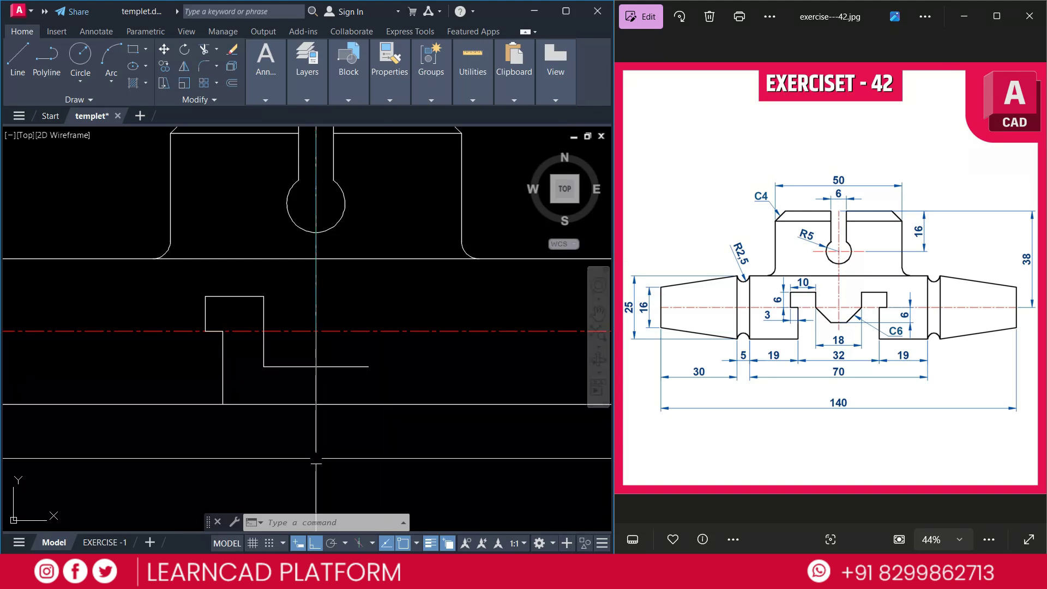
# Chamfer the corner between the 12 mm vertical line and the 18 mm horizontal line with both distances 6 mm.
pyautogui.write('HA')
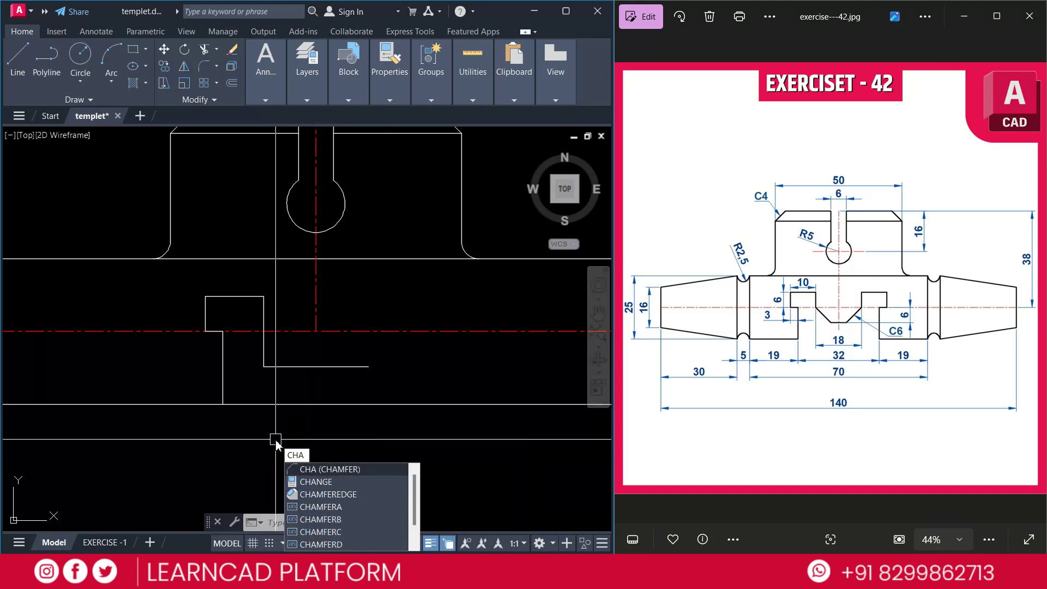
pyautogui.press('Return')
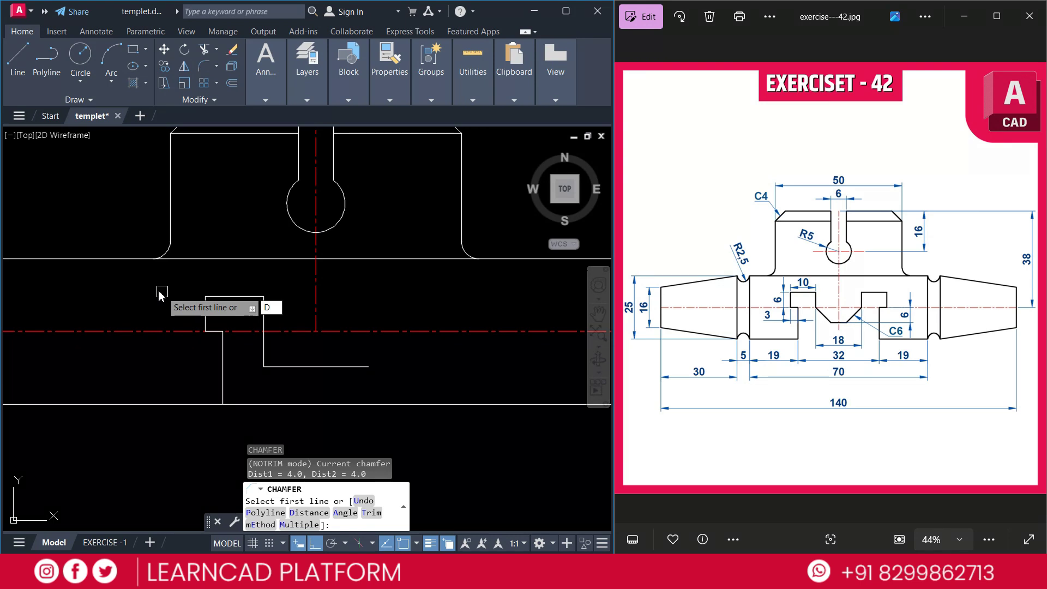
pyautogui.write('D')
pyautogui.press('Return')
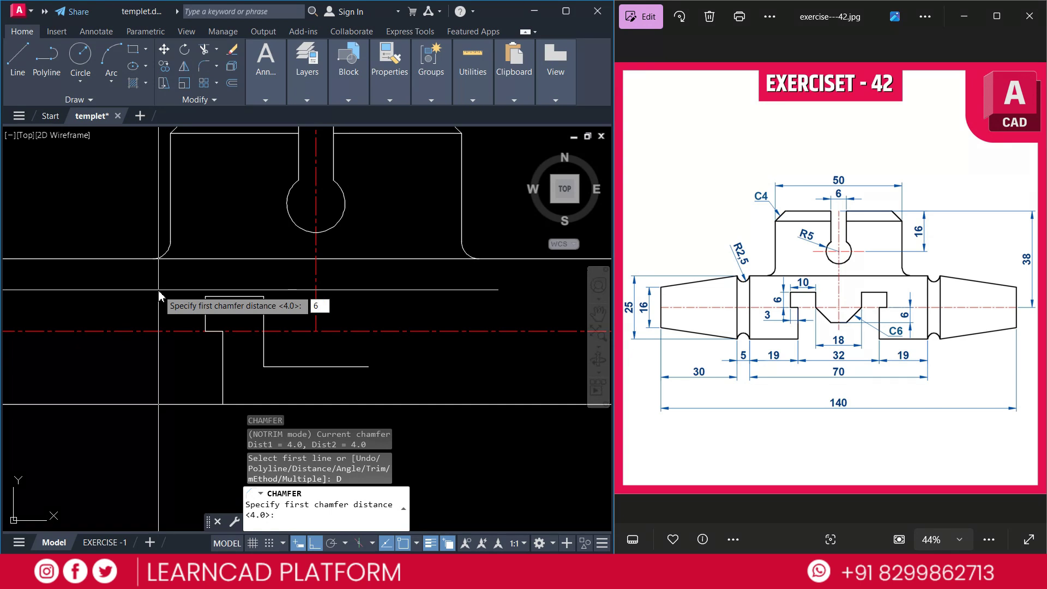
pyautogui.write('6')
pyautogui.press('Return')
pyautogui.press('Return')
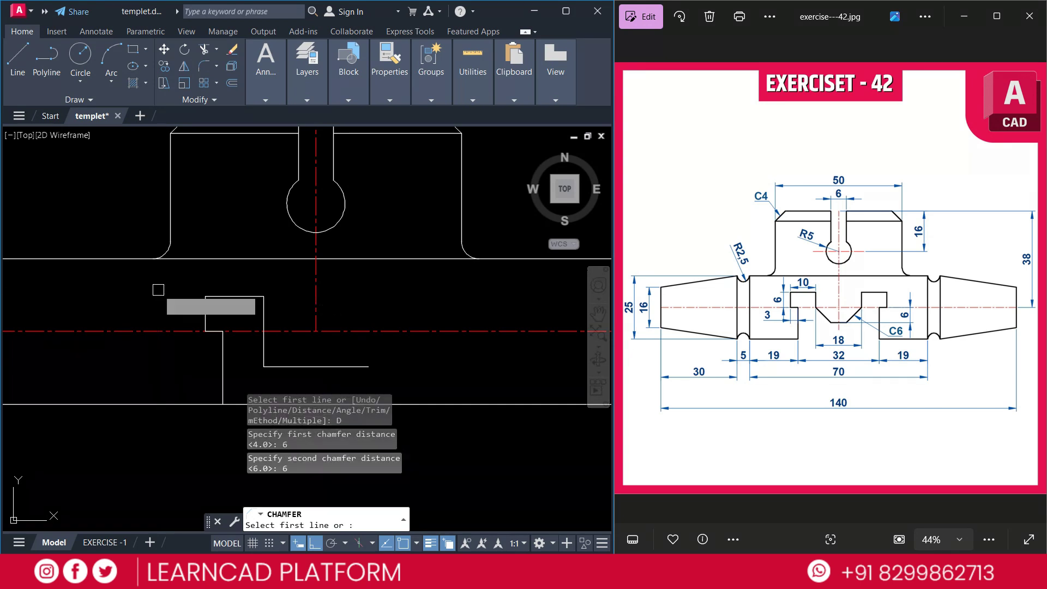
pyautogui.click(265, 314)
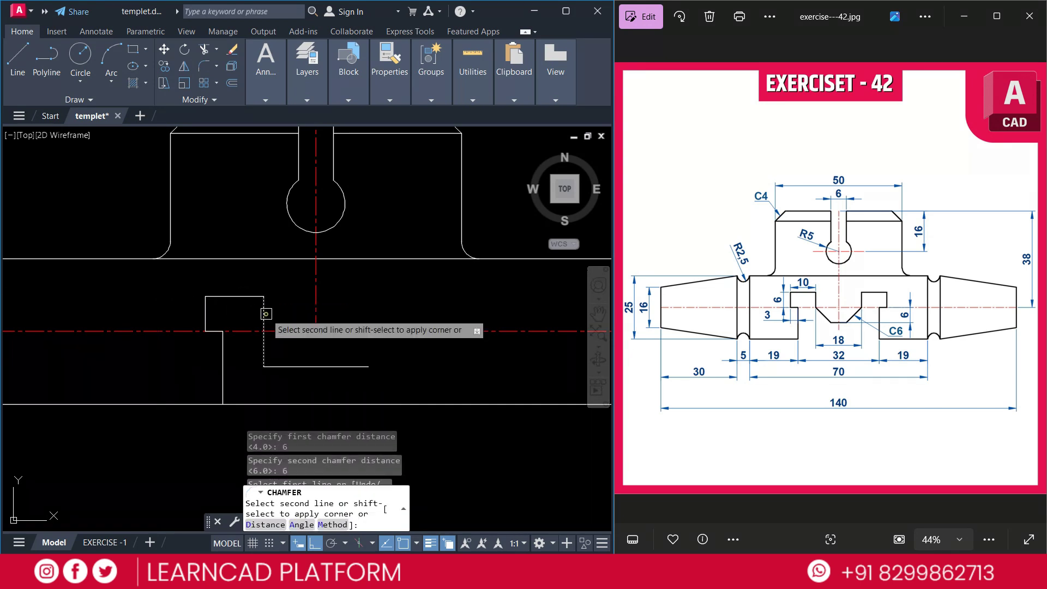
pyautogui.click(299, 367)
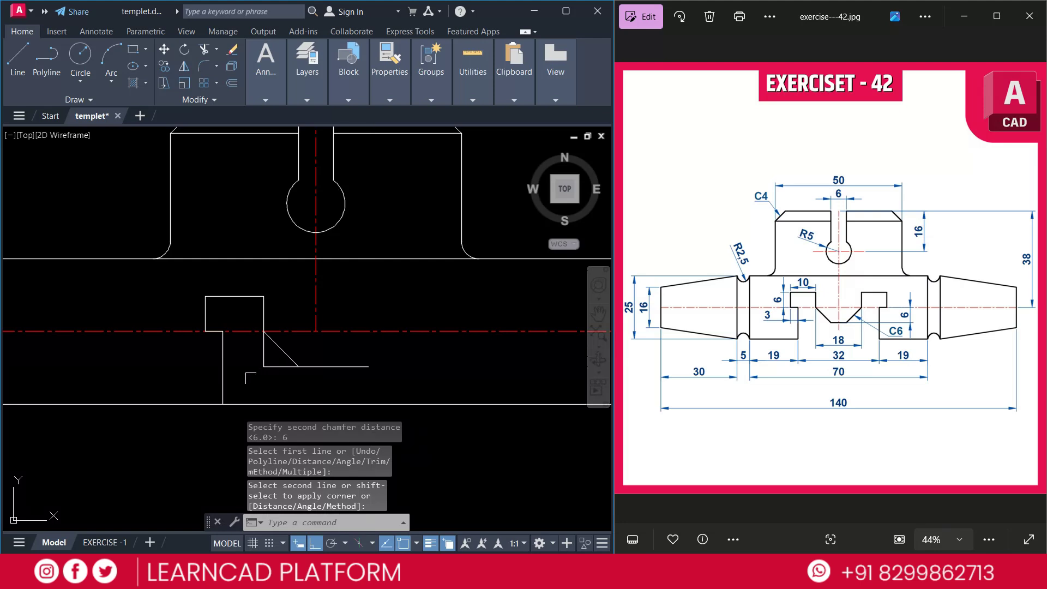
# Trim the vertical and horizontal line ends left over outside the 6 mm chamfer.
pyautogui.write('tr')
pyautogui.press('Return')
pyautogui.click(264, 349)
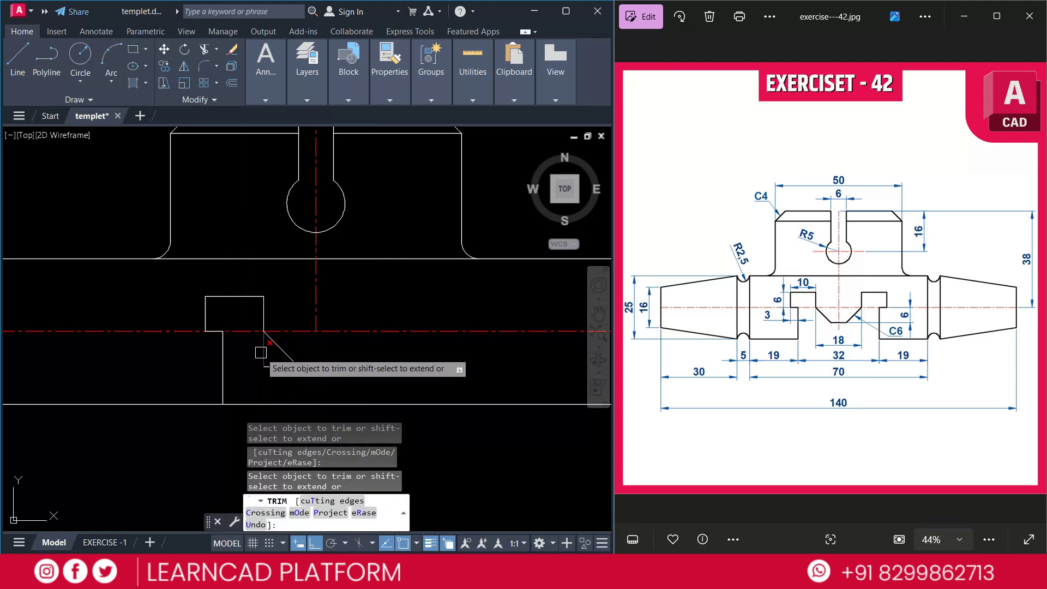
pyautogui.click(272, 366)
pyautogui.press('Escape')
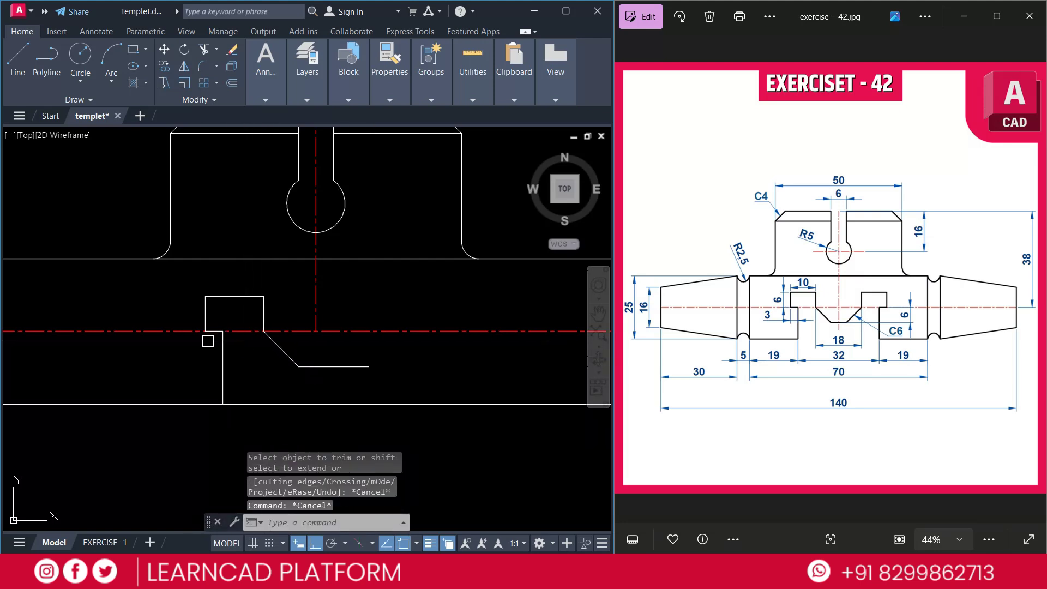
# Mirror the left half of the cutout outline about the vertical centerline, keeping the source objects.
pyautogui.click(187, 285)
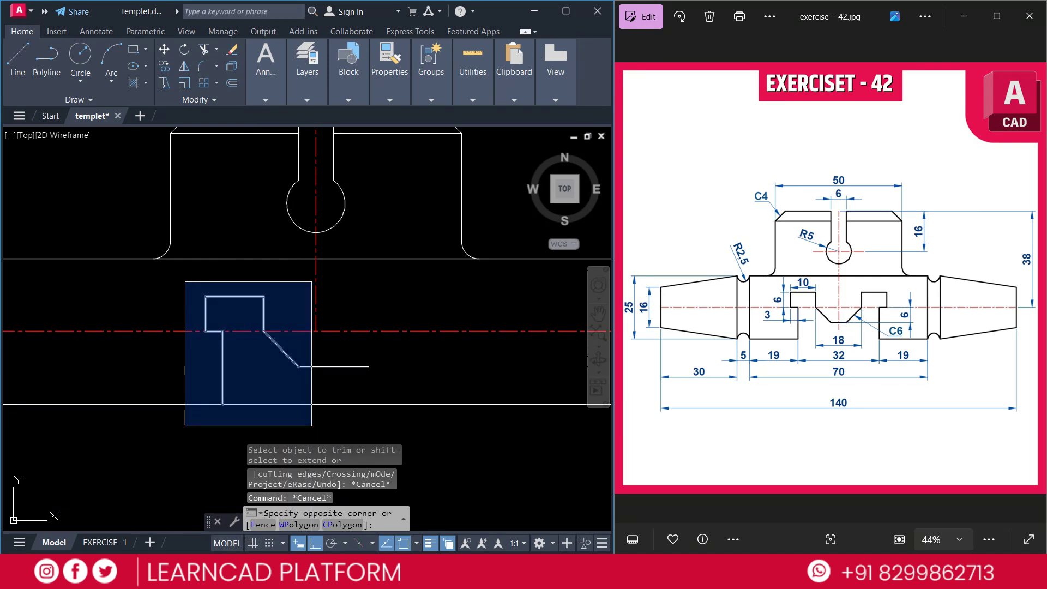
pyautogui.click(314, 415)
pyautogui.write('MI')
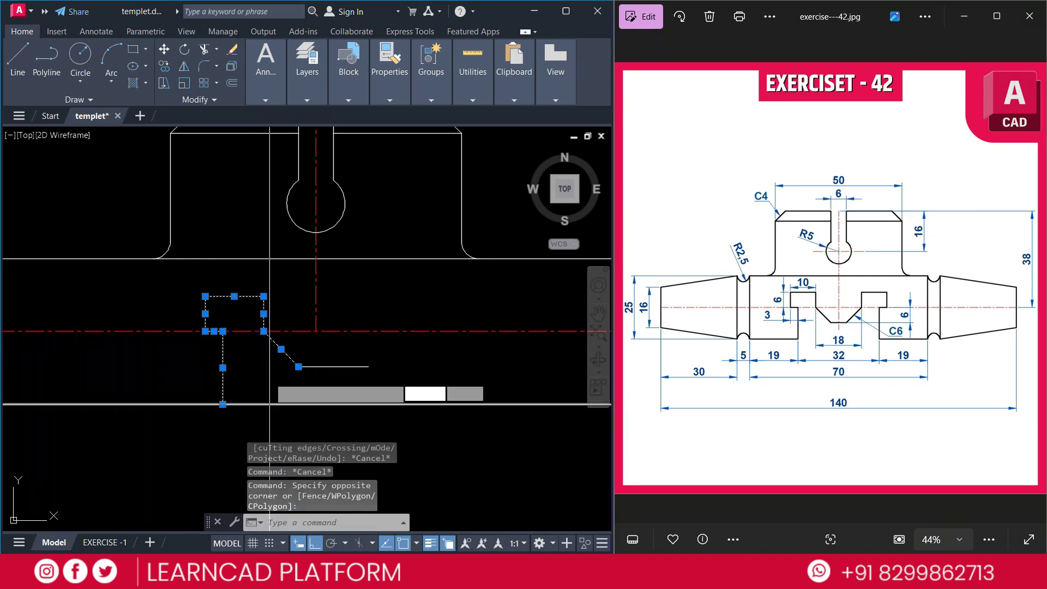
pyautogui.press('Return')
pyautogui.click(316, 331)
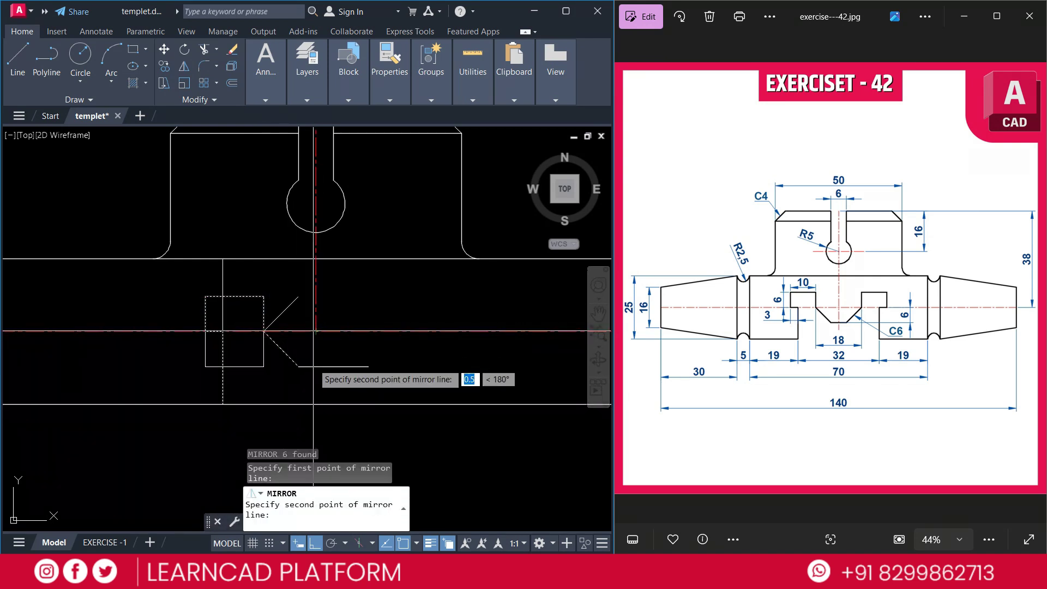
pyautogui.click(317, 426)
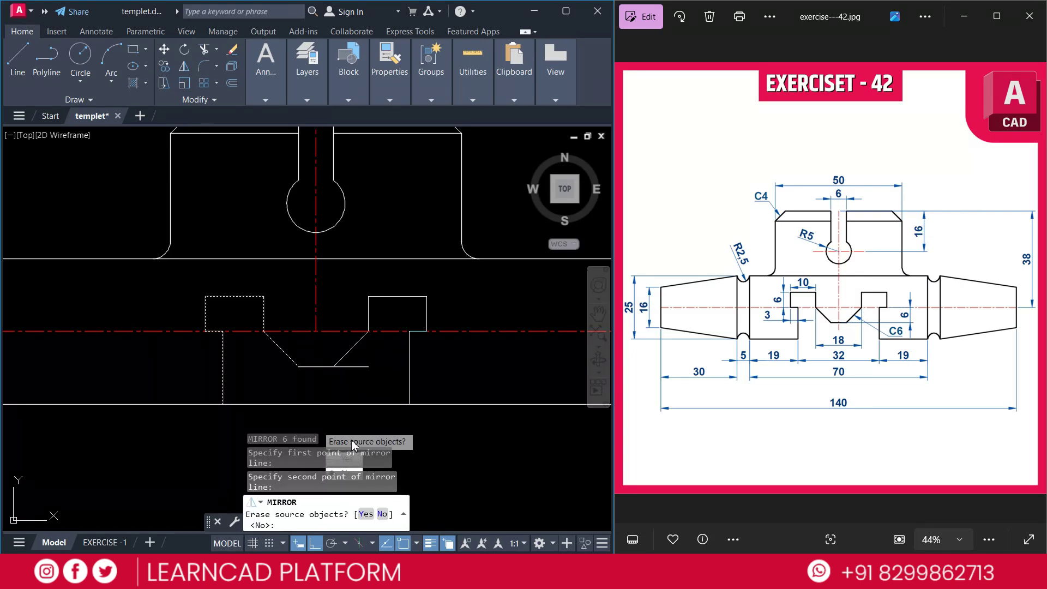
pyautogui.press('Return')
pyautogui.press('Escape')
pyautogui.press('Escape')
pyautogui.press('Escape')
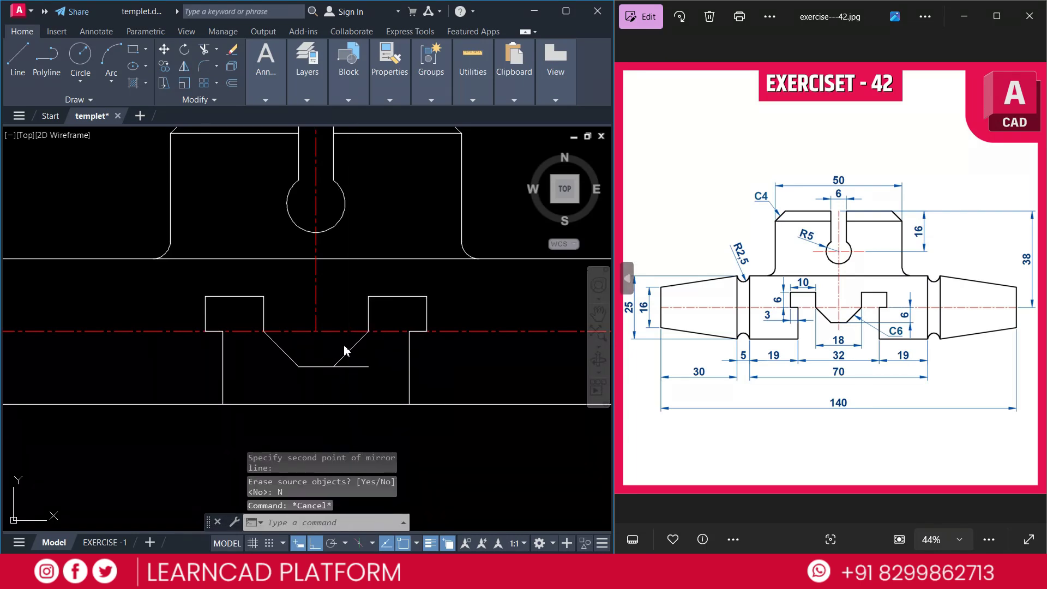
# Trim the 18 mm line beyond the mirrored chamfer and the body's lower edge between the cutout's two vertical sides.
pyautogui.write('tr')
pyautogui.press('Return')
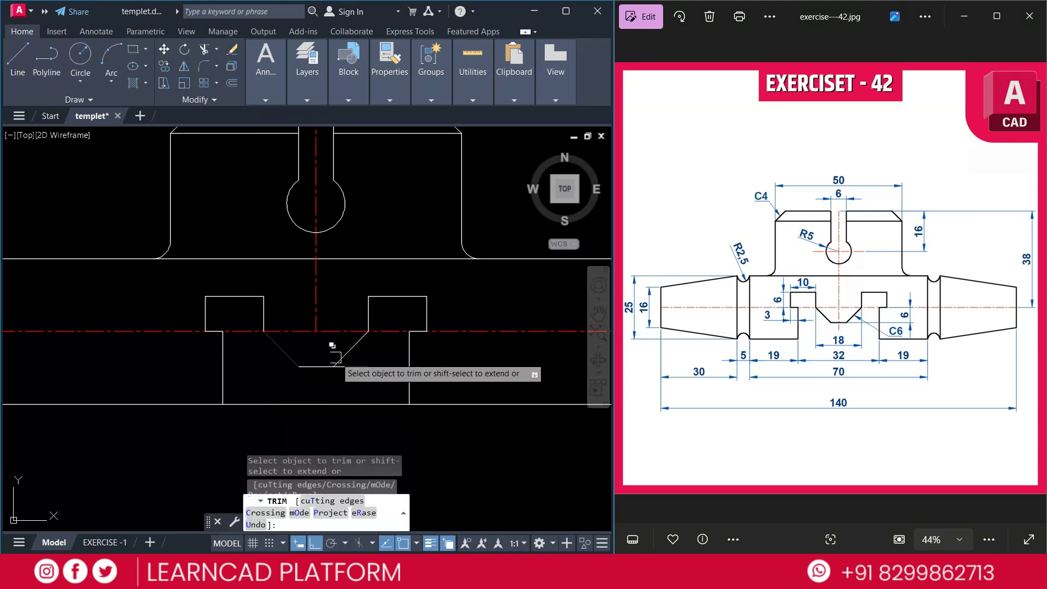
pyautogui.click(362, 366)
pyautogui.click(360, 404)
pyautogui.press('Escape')
pyautogui.press('Escape')
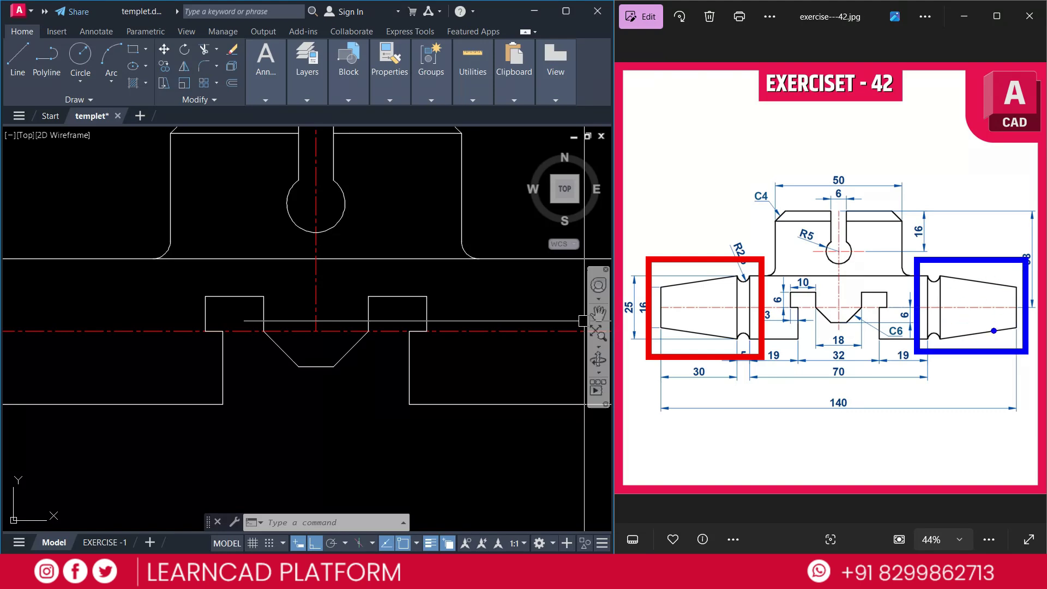
pyautogui.press('Escape')
pyautogui.press('Escape')
# Draw a 16 mm vertical line in the free space above the body's left part.
pyautogui.scroll(-3, 382, 324)
pyautogui.moveTo(208, 327); pyautogui.dragTo(213, 331, button='middle')
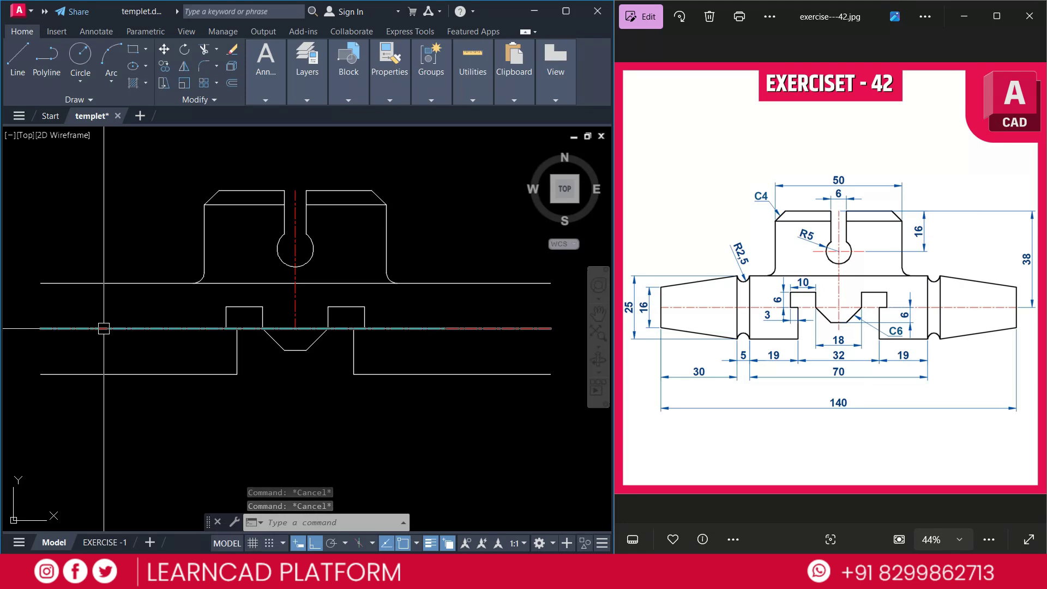
pyautogui.write('l')
pyautogui.press('Return')
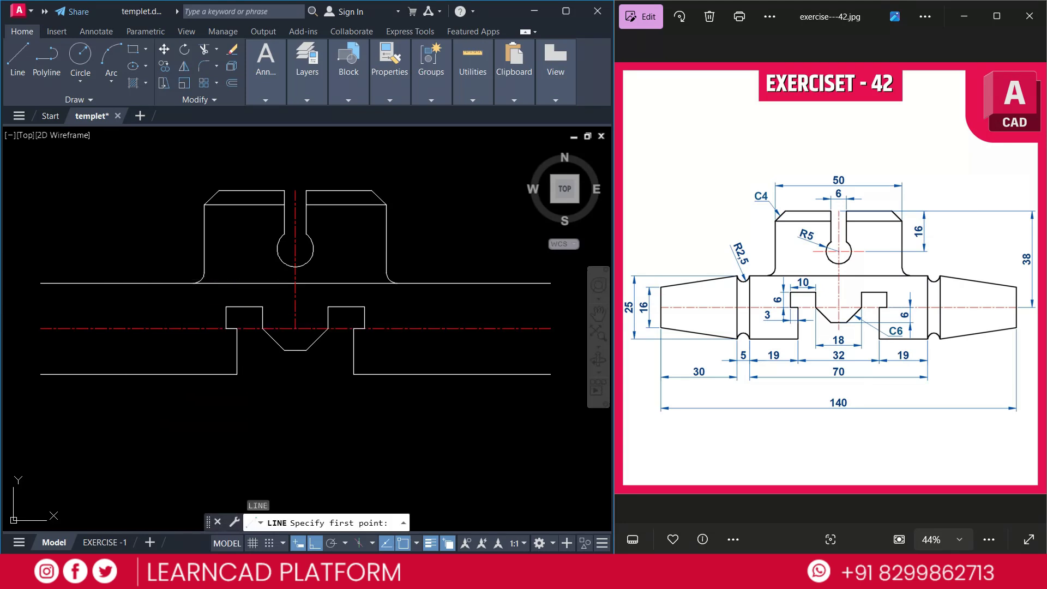
pyautogui.click(119, 255)
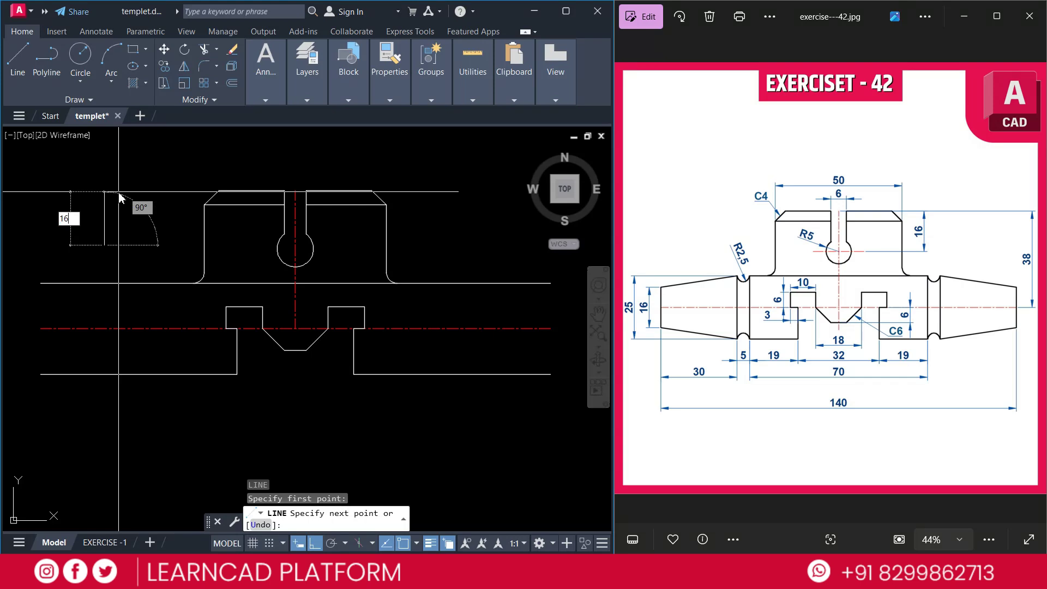
pyautogui.write('16')
pyautogui.press('Return')
pyautogui.press('Escape')
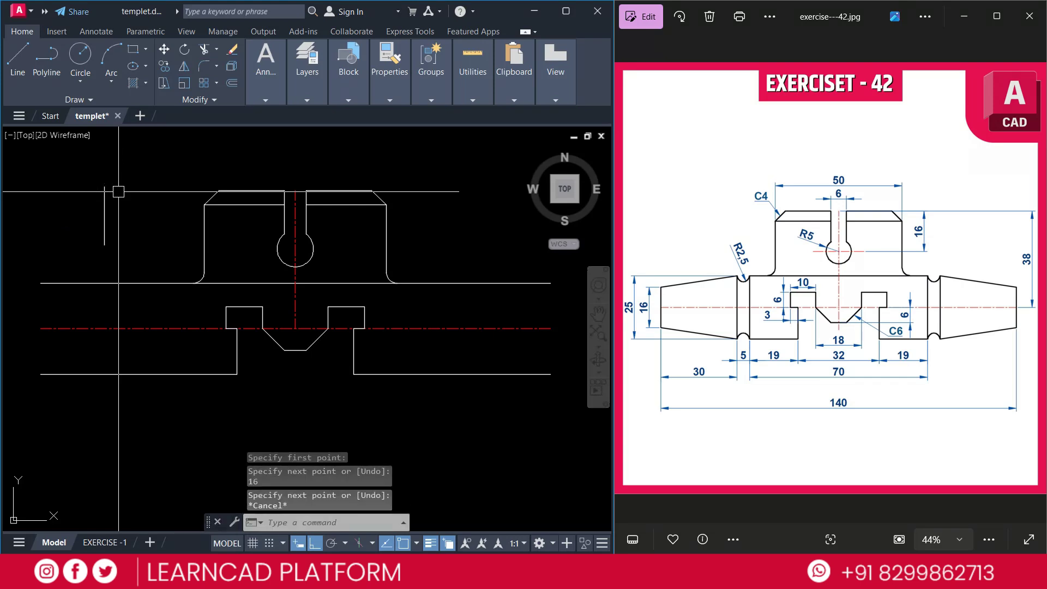
# Move the 16 mm vertical line by its midpoint onto the left end of the horizontal centerline.
pyautogui.click(104, 216)
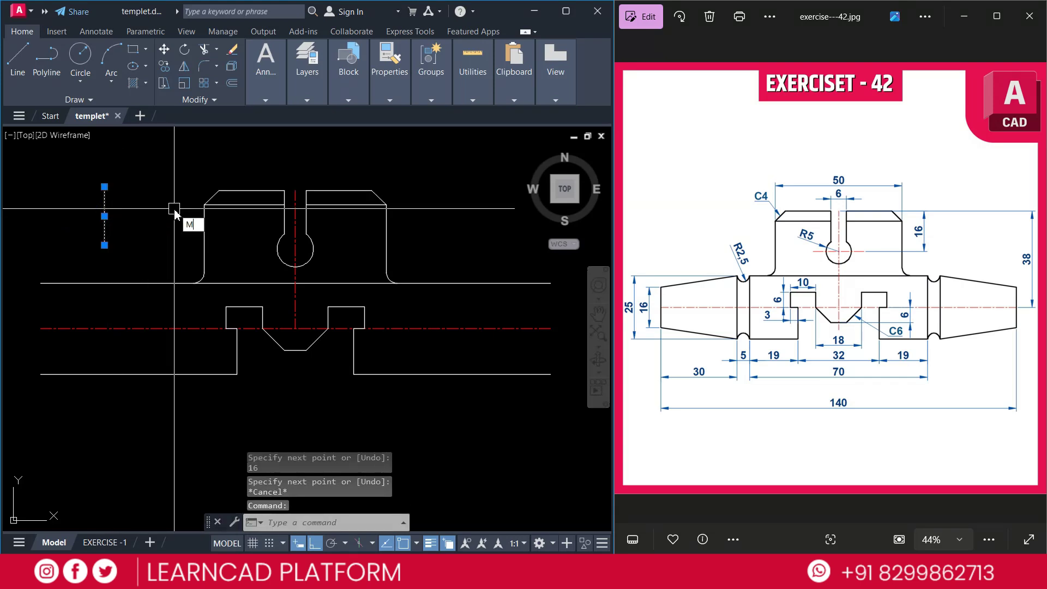
pyautogui.press('Return')
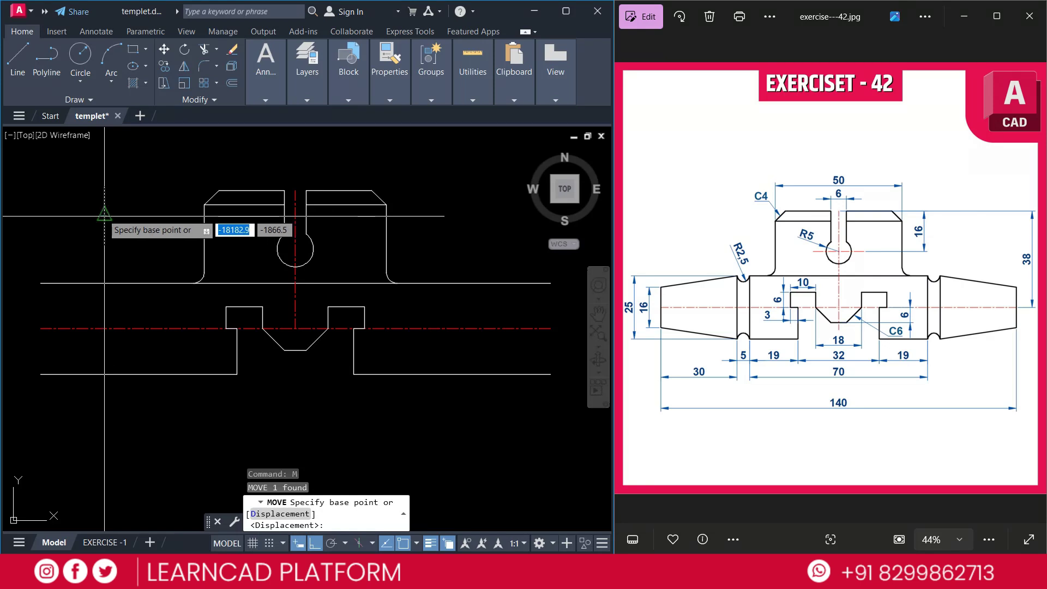
pyautogui.click(104, 216)
pyautogui.click(45, 323)
pyautogui.click(44, 322)
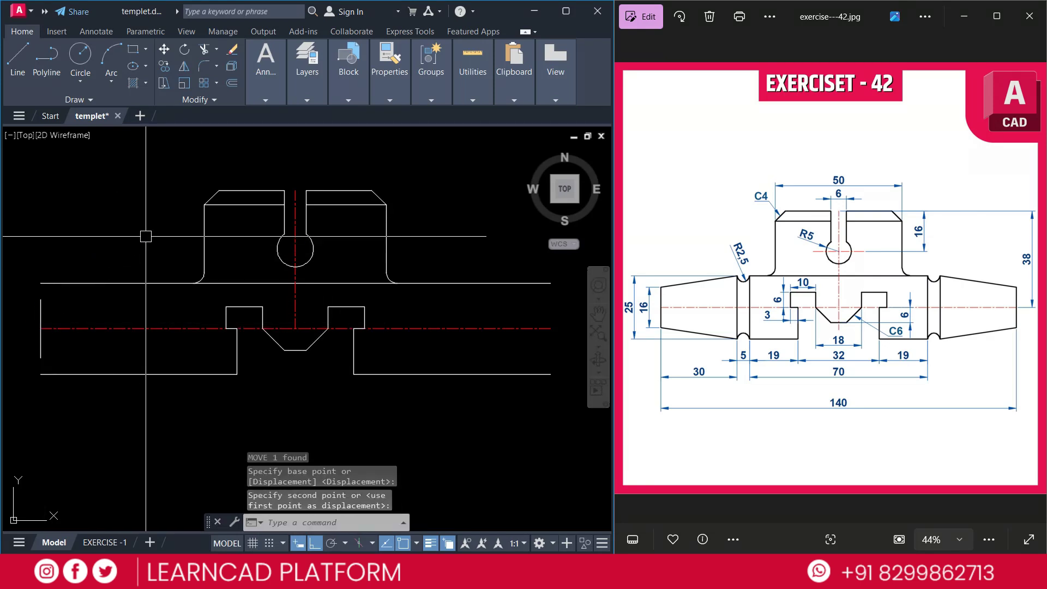
# Draw a 25 mm vertical line in the free space above the body's left part.
pyautogui.write('l')
pyautogui.press('Return')
pyautogui.click(145, 246)
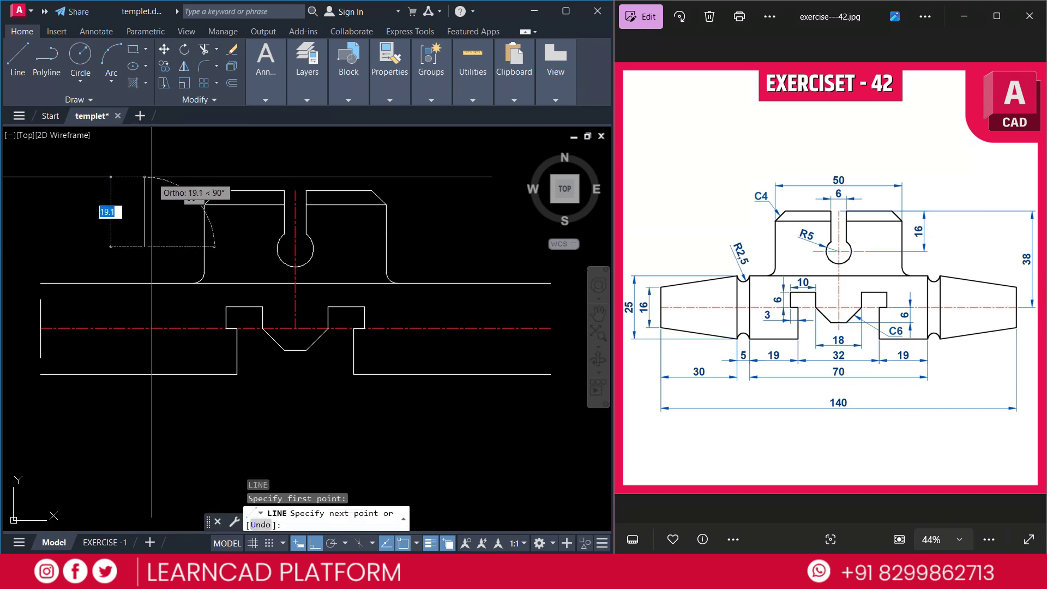
pyautogui.press('Return')
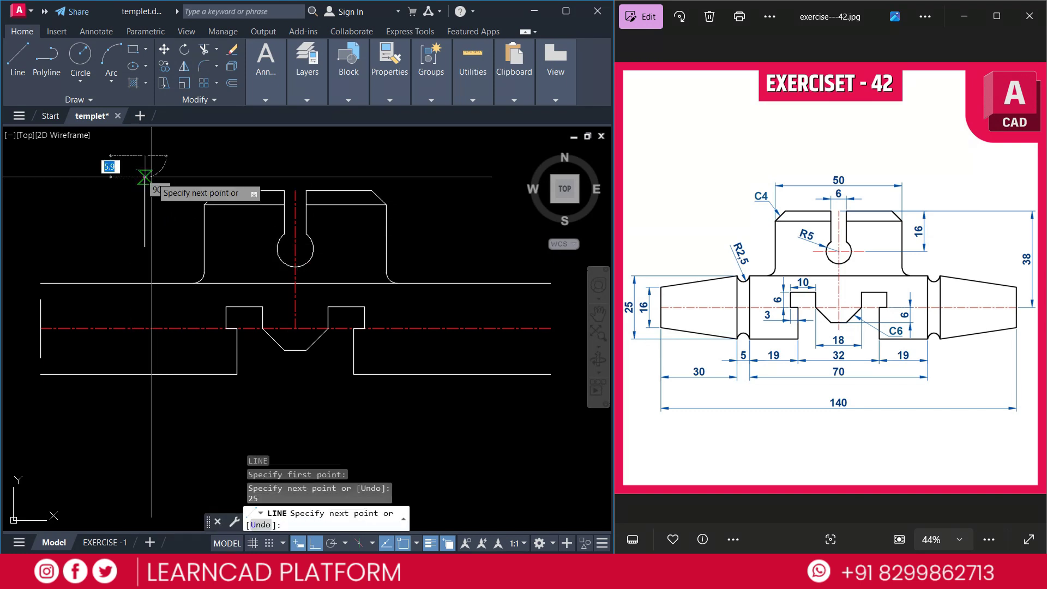
pyautogui.press('Escape')
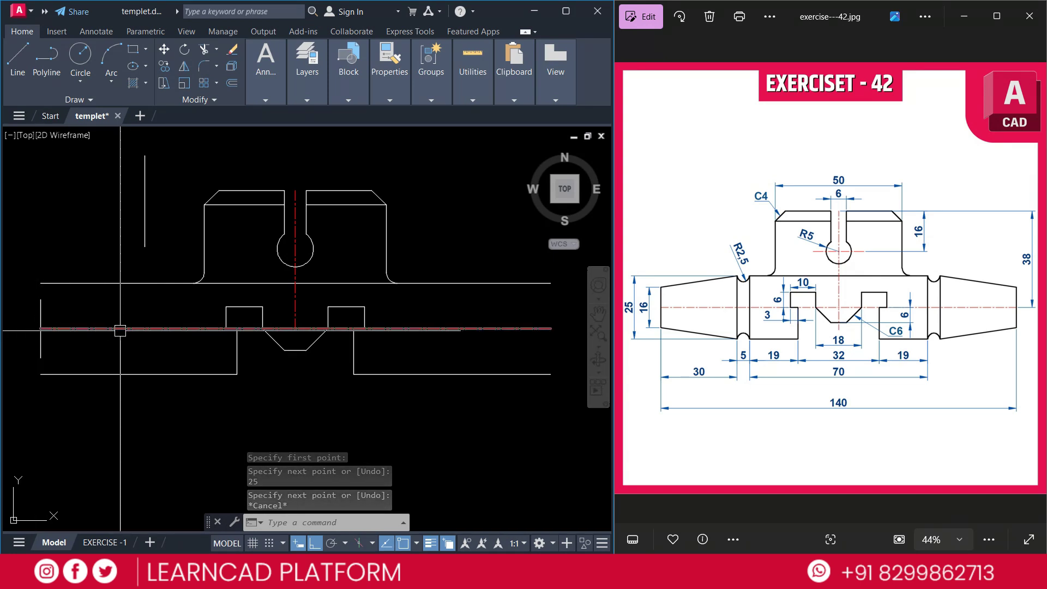
# Move the 25 mm vertical line by its midpoint to a point 30 mm right of the horizontal centerline's left end.
pyautogui.click(191, 188)
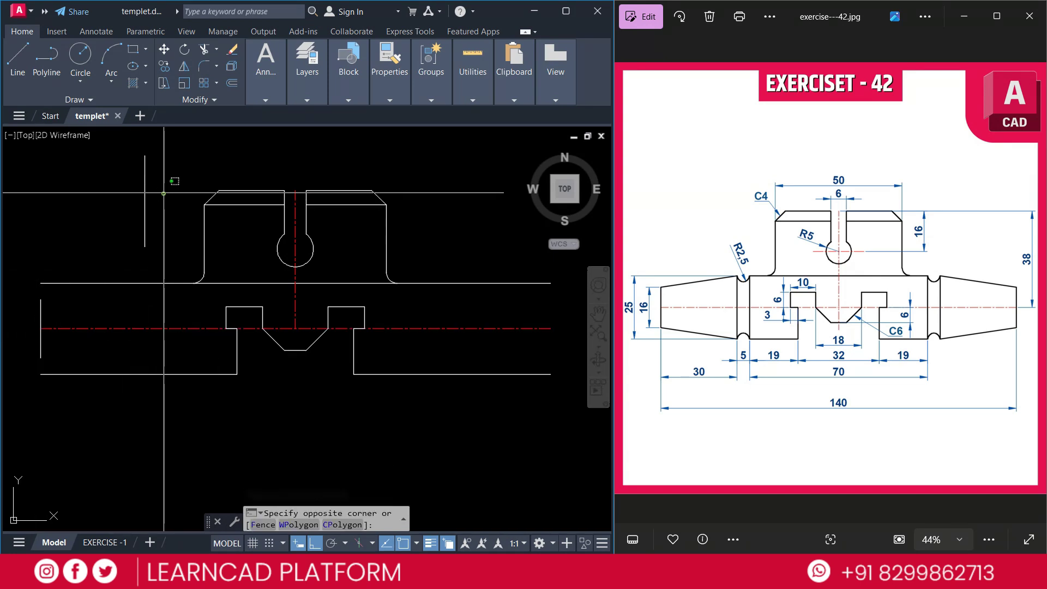
pyautogui.click(94, 223)
pyautogui.write('M')
pyautogui.press('Return')
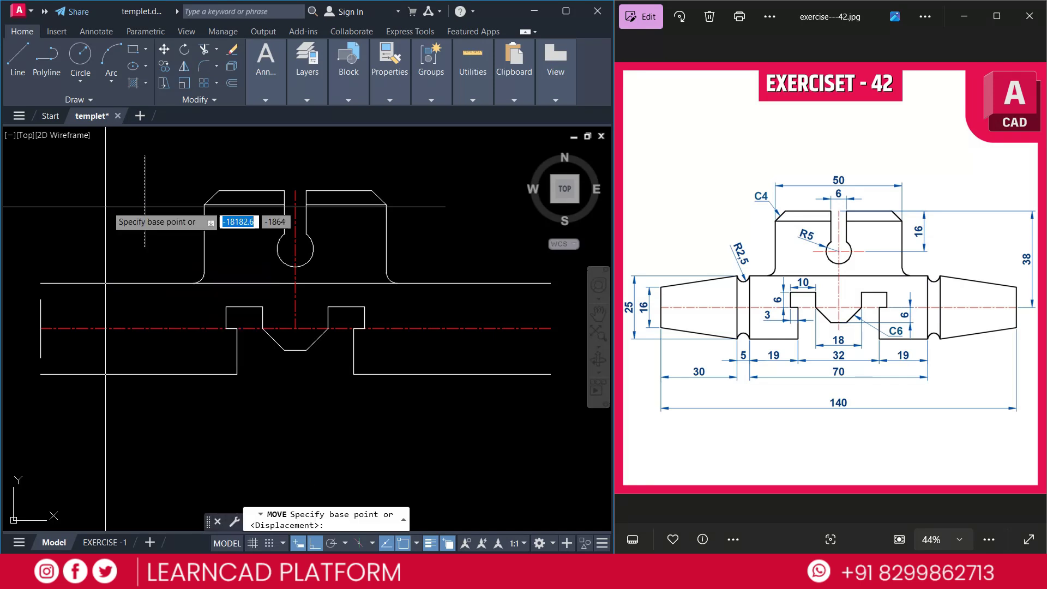
pyautogui.click(145, 199)
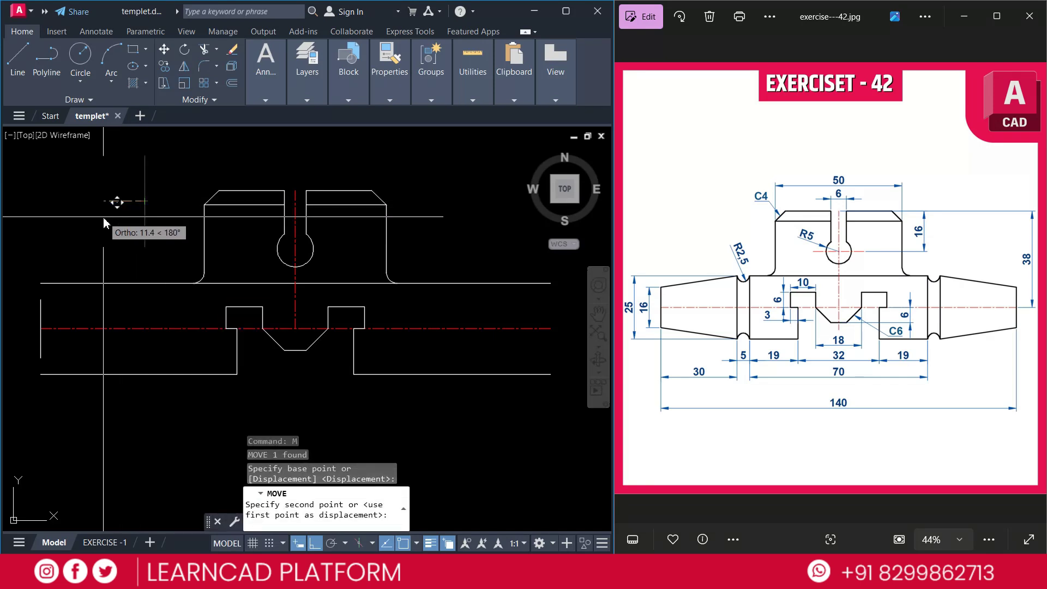
pyautogui.keyDown('shift'); pyautogui.rightClick(105, 223); pyautogui.keyUp('shift')
pyautogui.click(131, 239)
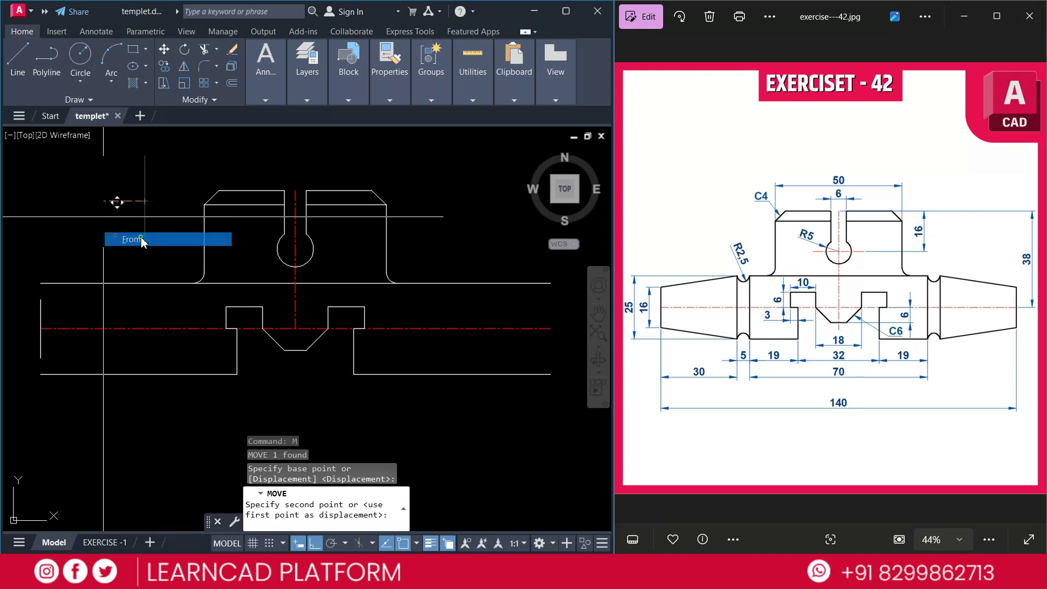
pyautogui.click(45, 326)
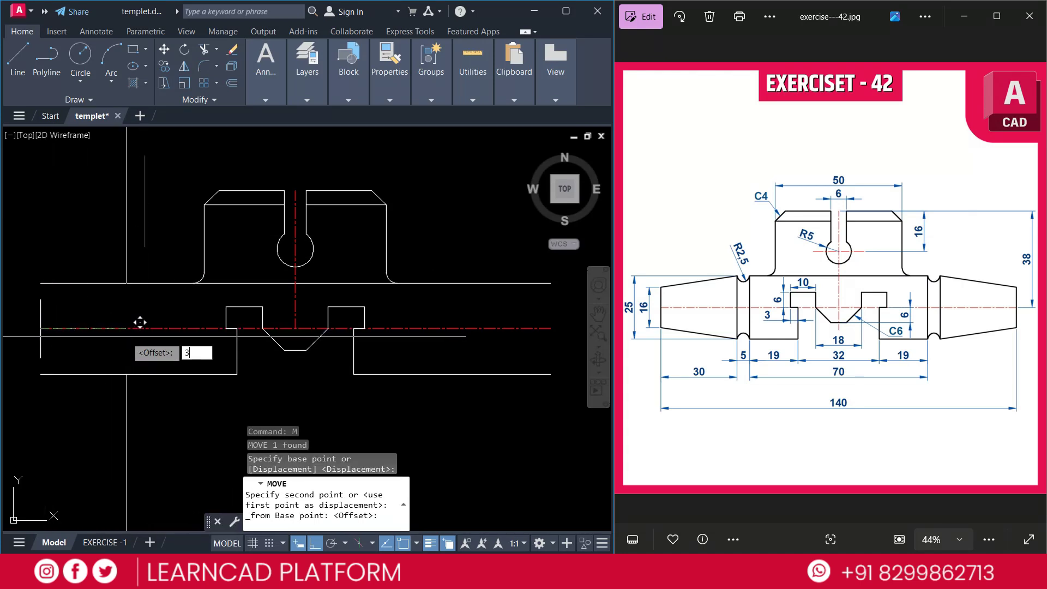
pyautogui.press('Return')
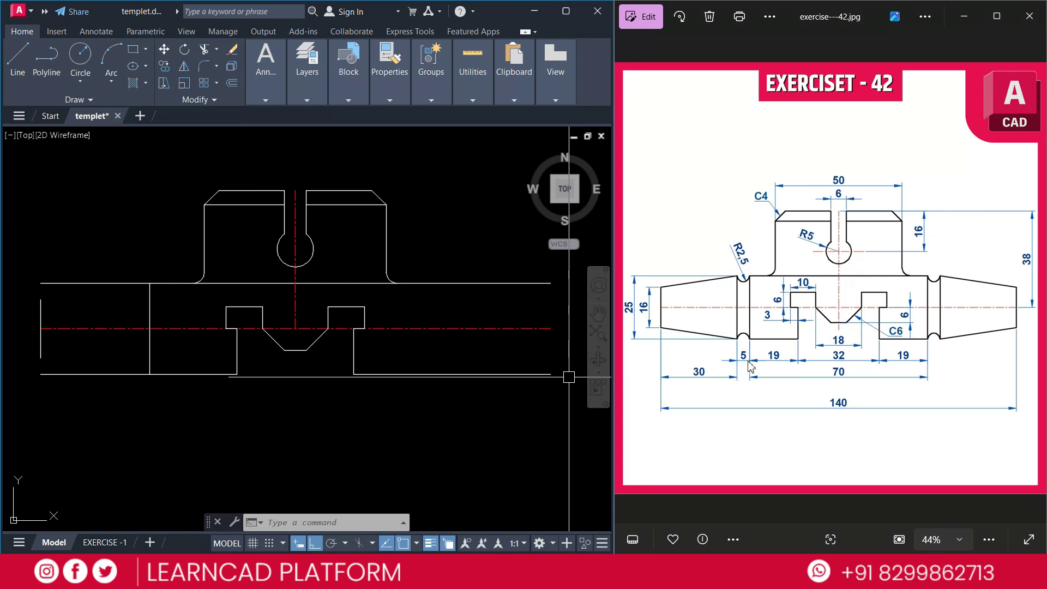
pyautogui.write('o')
pyautogui.press('Return')
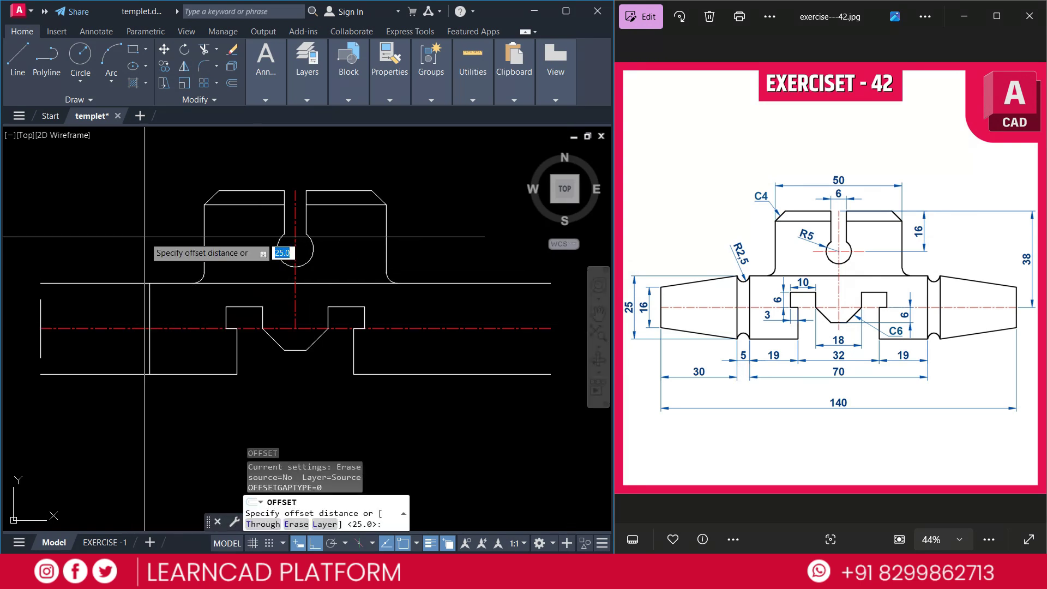
pyautogui.press('Escape')
# Copy the 25 mm vertical line 5 mm to the right.
pyautogui.write('ct o')
pyautogui.press('Return')
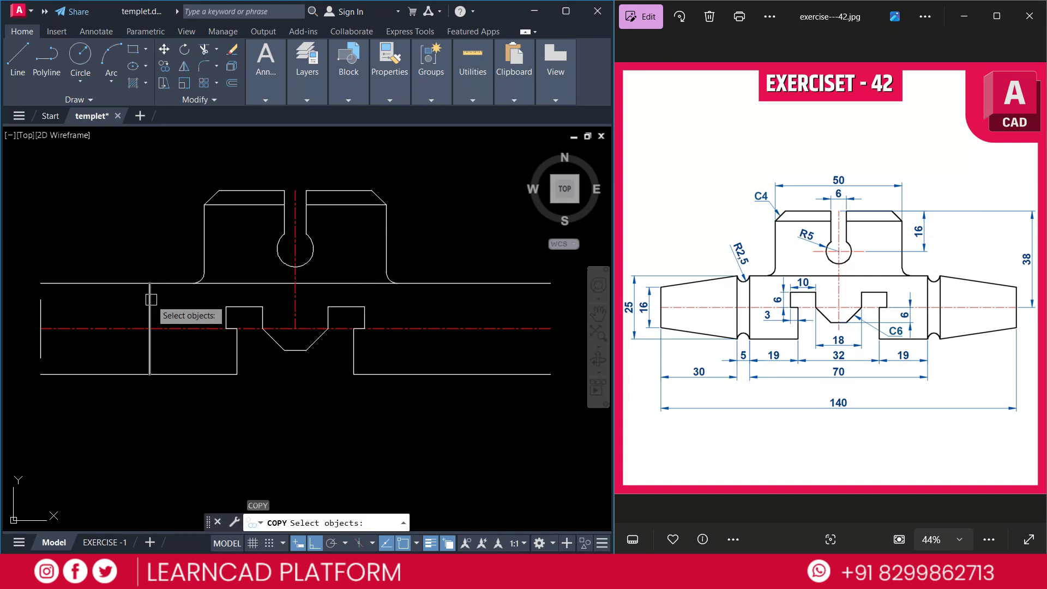
pyautogui.click(150, 300)
pyautogui.press('Return')
pyautogui.click(86, 243)
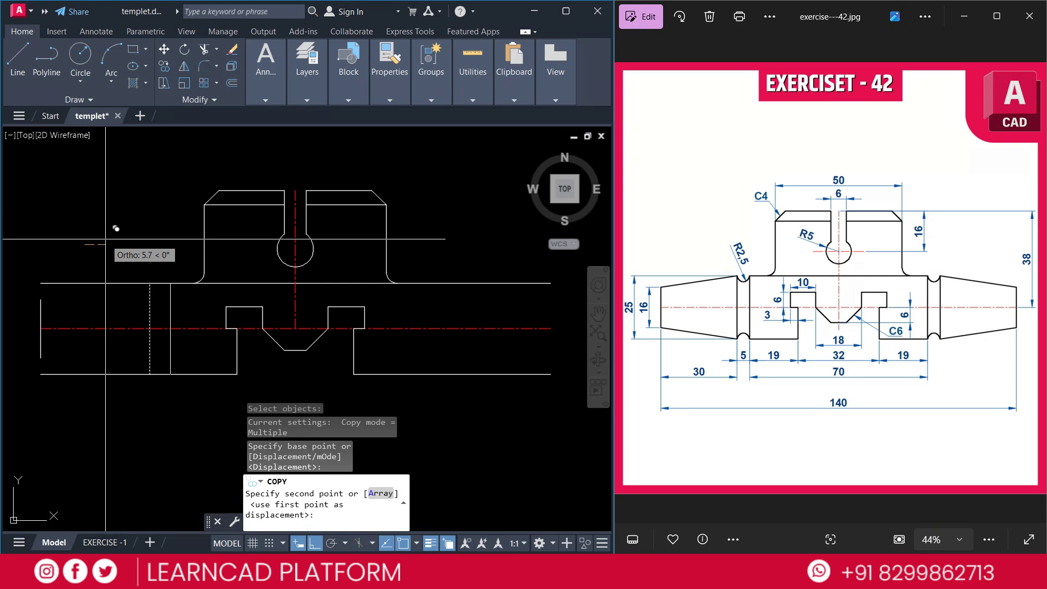
pyautogui.write('5')
pyautogui.press('Return')
pyautogui.press('Escape')
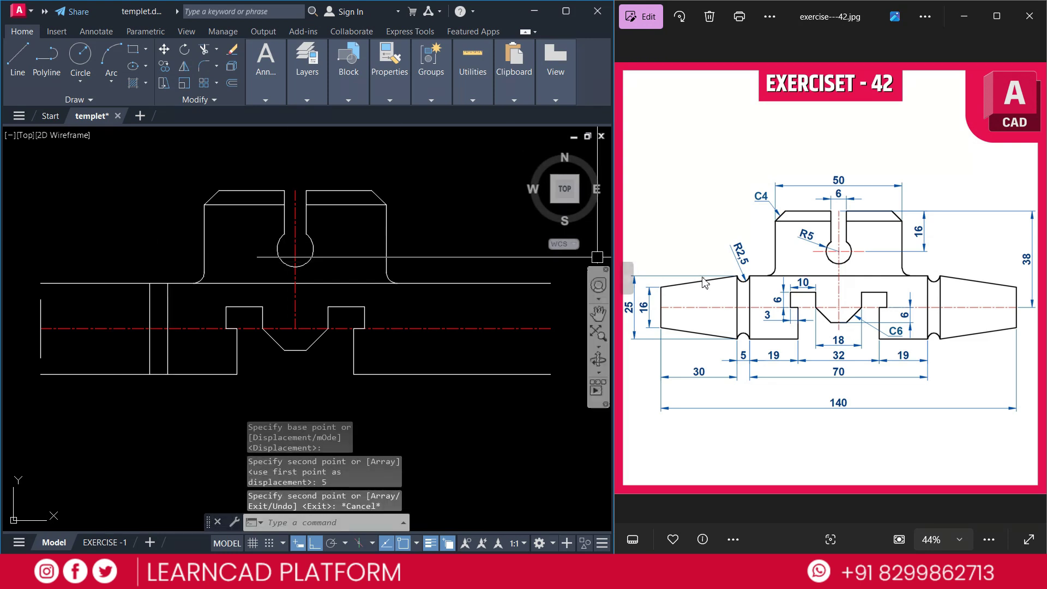
# Draw a two-point circle between the upper ends of the two 25 mm vertical lines.
pyautogui.write('c')
pyautogui.press('Return')
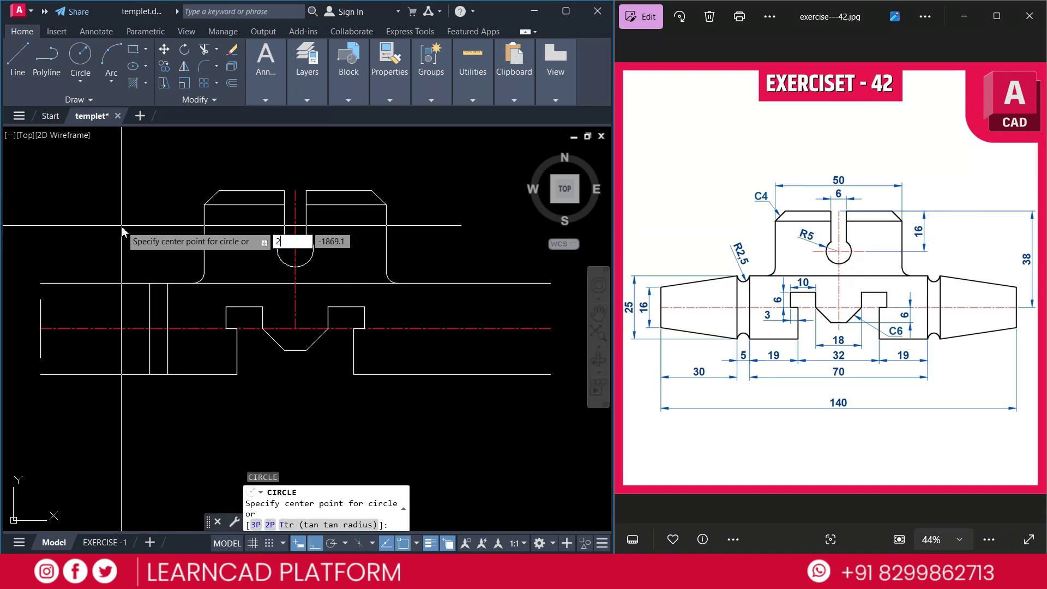
pyautogui.write('2P')
pyautogui.press('Return')
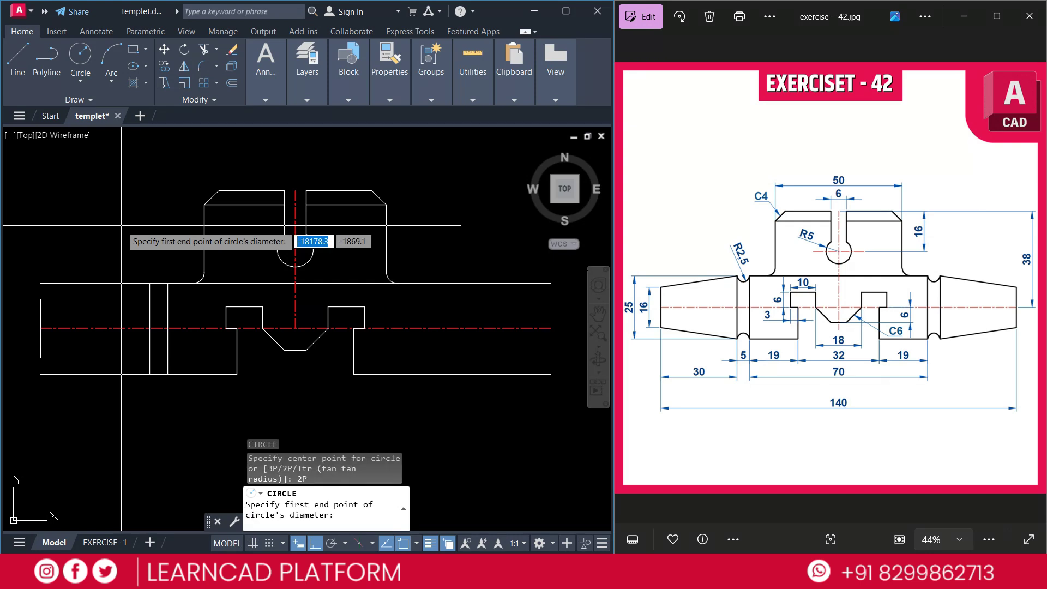
pyautogui.click(149, 283)
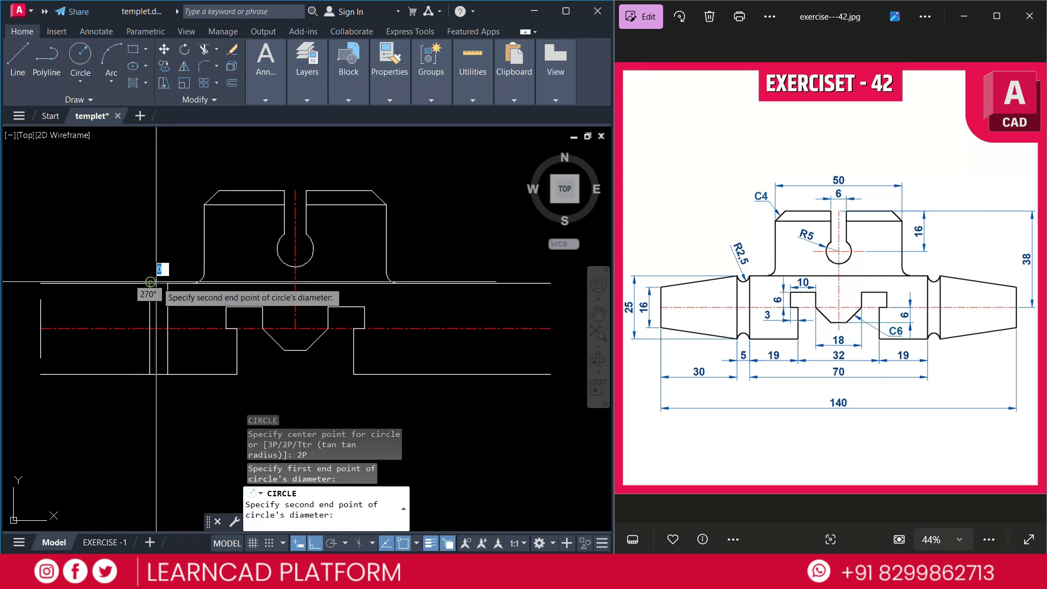
pyautogui.click(167, 283)
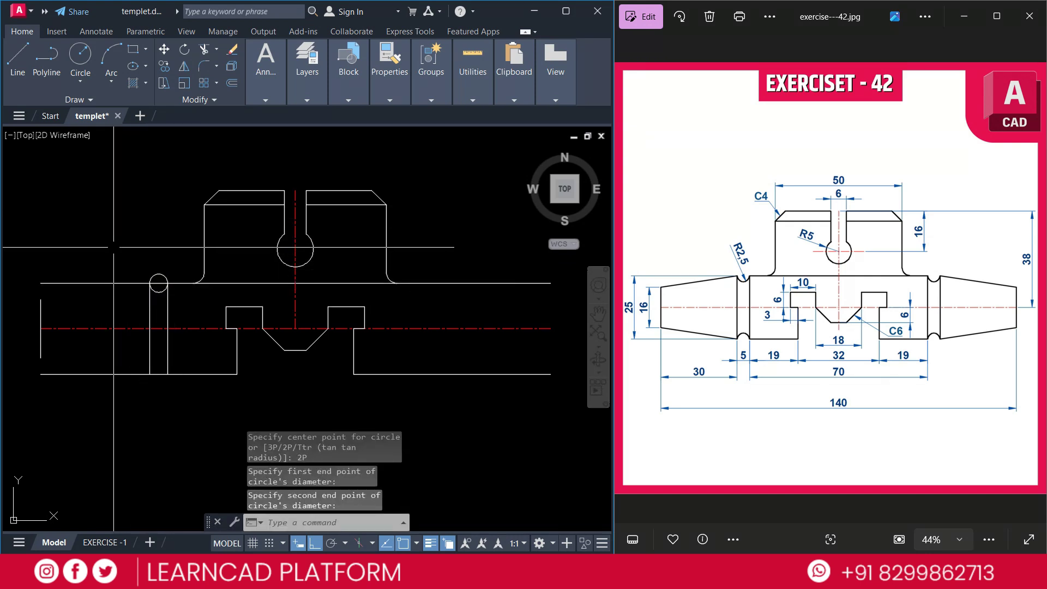
# Draw a two-point circle between the lower ends of the two 25 mm vertical lines.
pyautogui.press('Return')
pyautogui.write('2P')
pyautogui.press('Return')
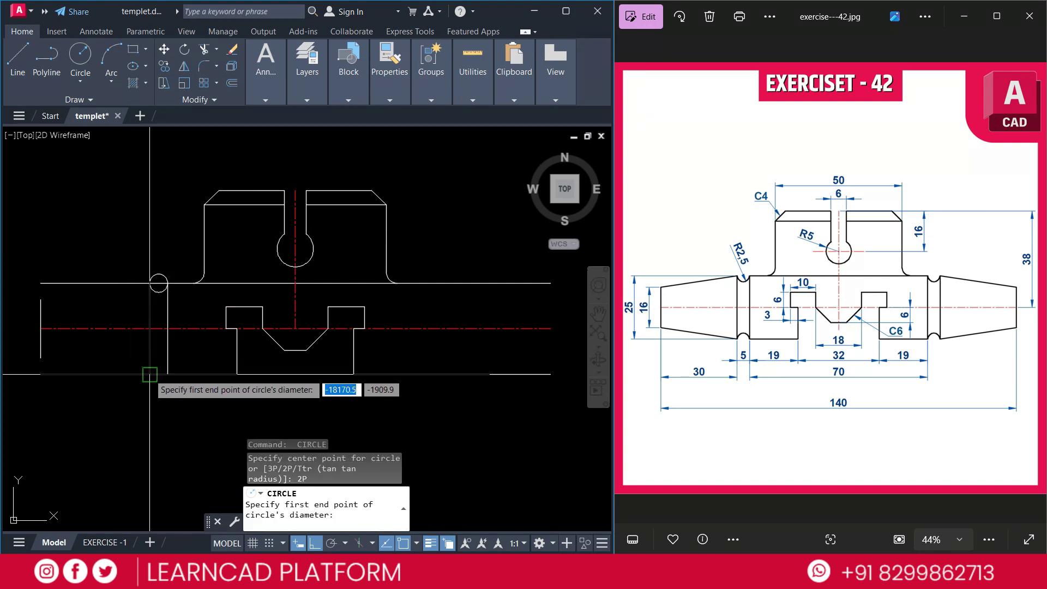
pyautogui.click(149, 374)
pyautogui.click(167, 374)
pyautogui.press('Escape')
pyautogui.press('Escape')
pyautogui.press('Escape')
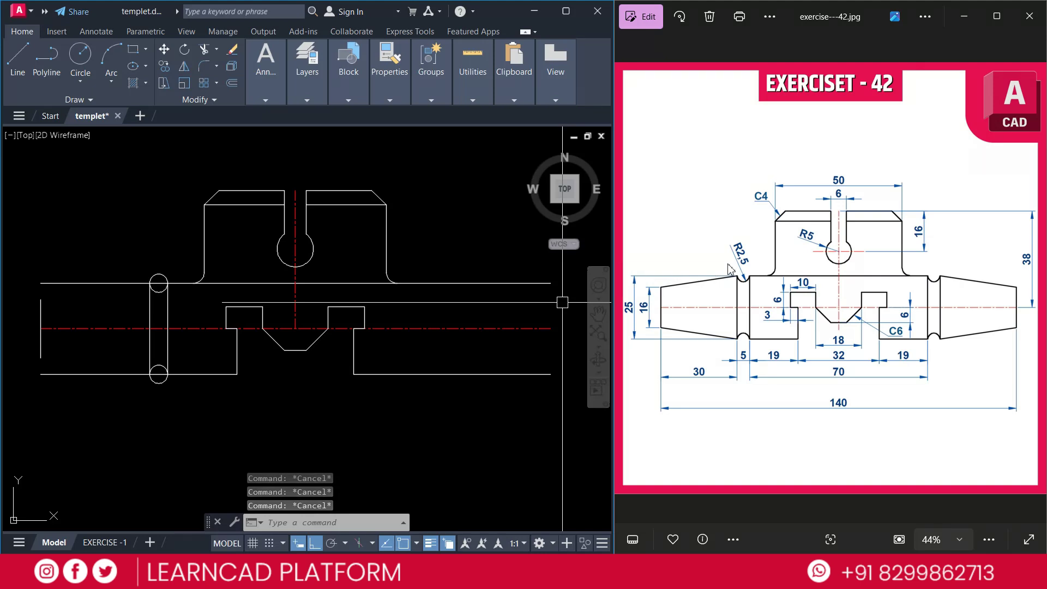
# Draw the two taper lines joining the 16 mm end line's upper and lower ends to the ends of the first 25 mm line.
pyautogui.write('l')
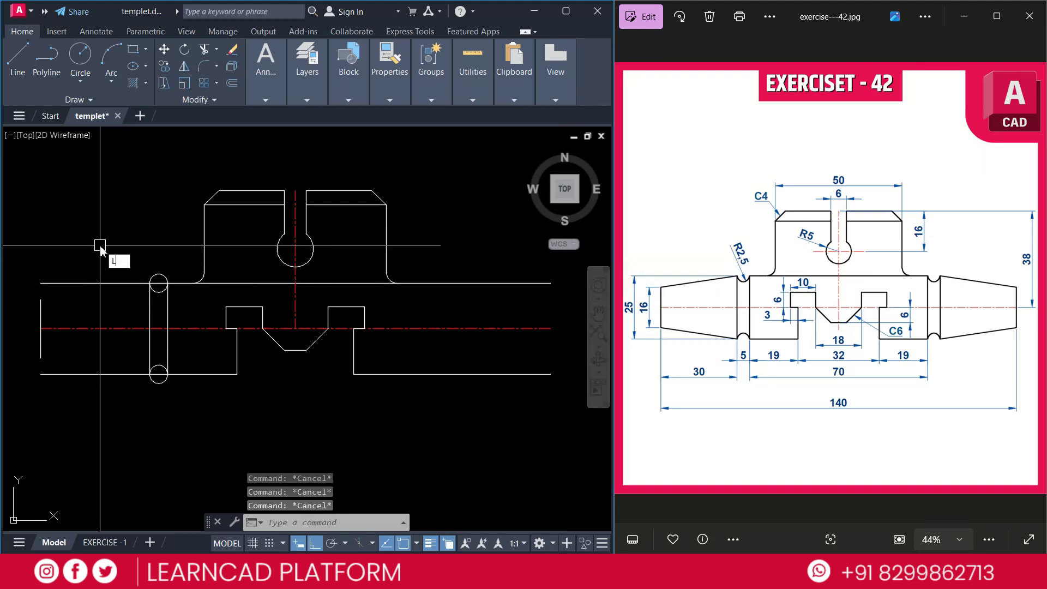
pyautogui.press('Return')
pyautogui.click(40, 299)
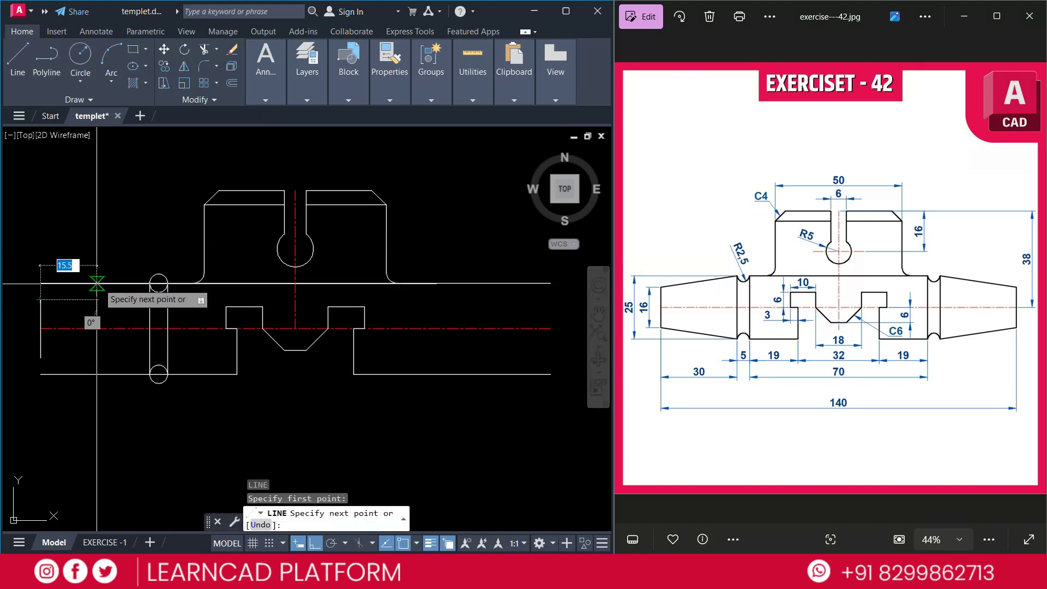
pyautogui.click(149, 282)
pyautogui.press('Return')
pyautogui.press('Return')
pyautogui.click(40, 358)
pyautogui.click(152, 374)
pyautogui.press('Escape')
# Trim the body edges outside the left taper and across the groove, and the outer halves of both groove circles.
pyautogui.write('TR')
pyautogui.press('Return')
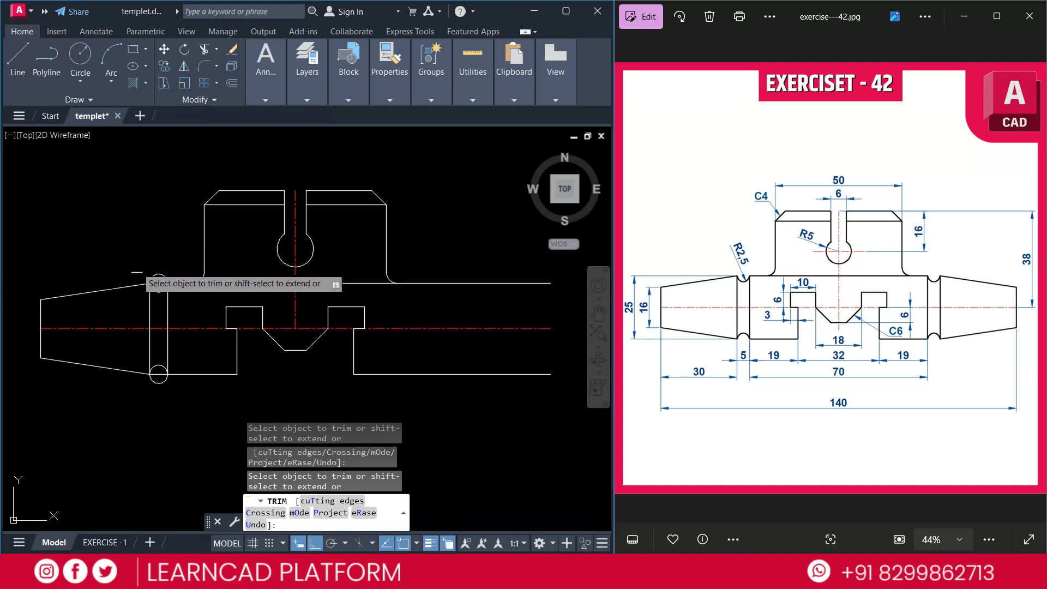
pyautogui.click(158, 274)
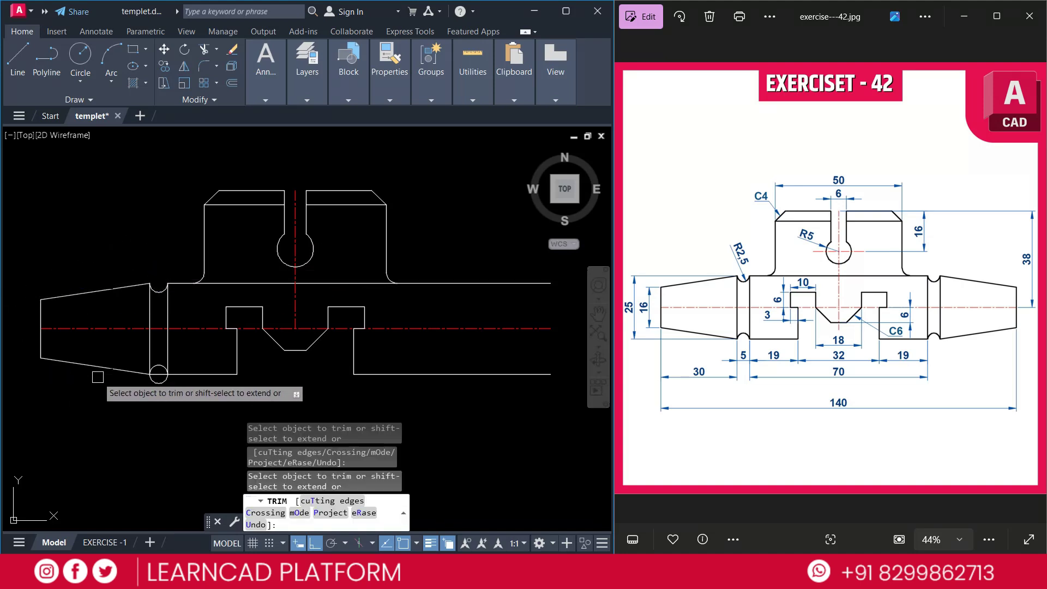
pyautogui.click(158, 383)
pyautogui.press('Escape')
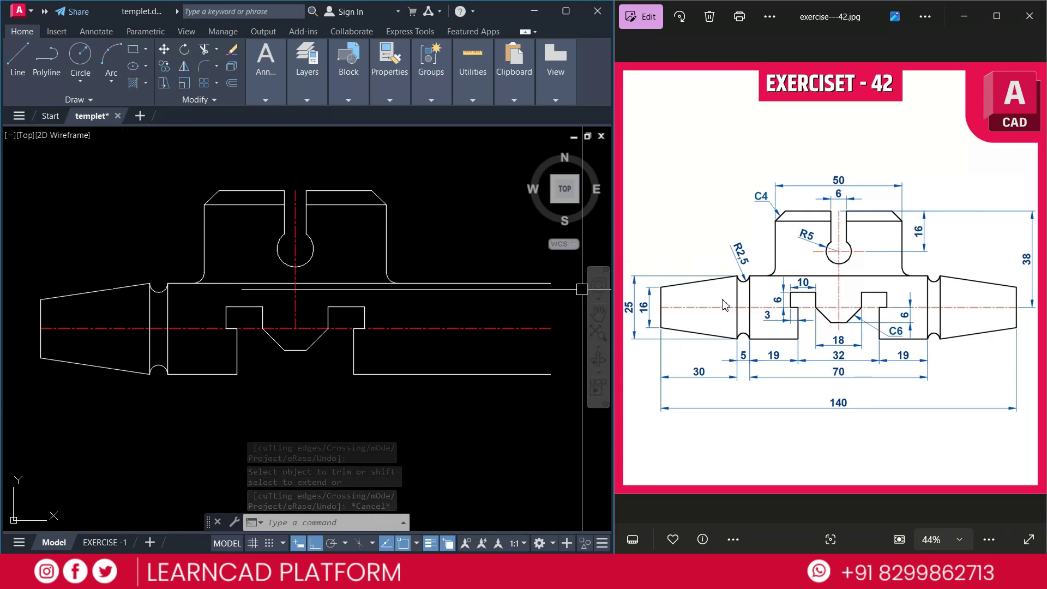
# Mirror the left tapered end and its groove about the vertical centerline, keeping the source objects.
pyautogui.click(15, 245)
pyautogui.click(187, 402)
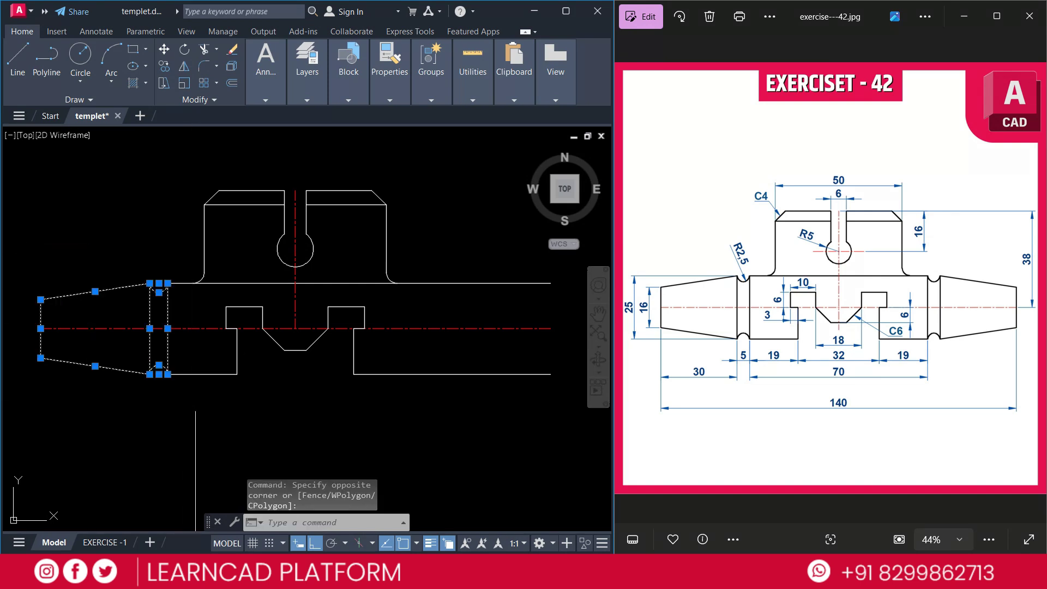
pyautogui.write('MI')
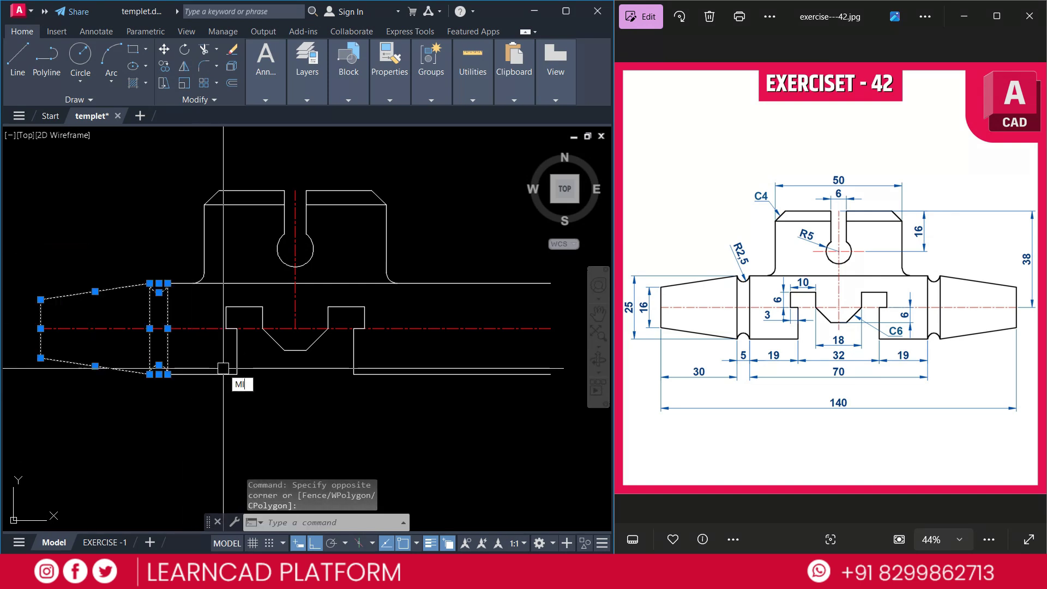
pyautogui.press('Return')
pyautogui.click(298, 190)
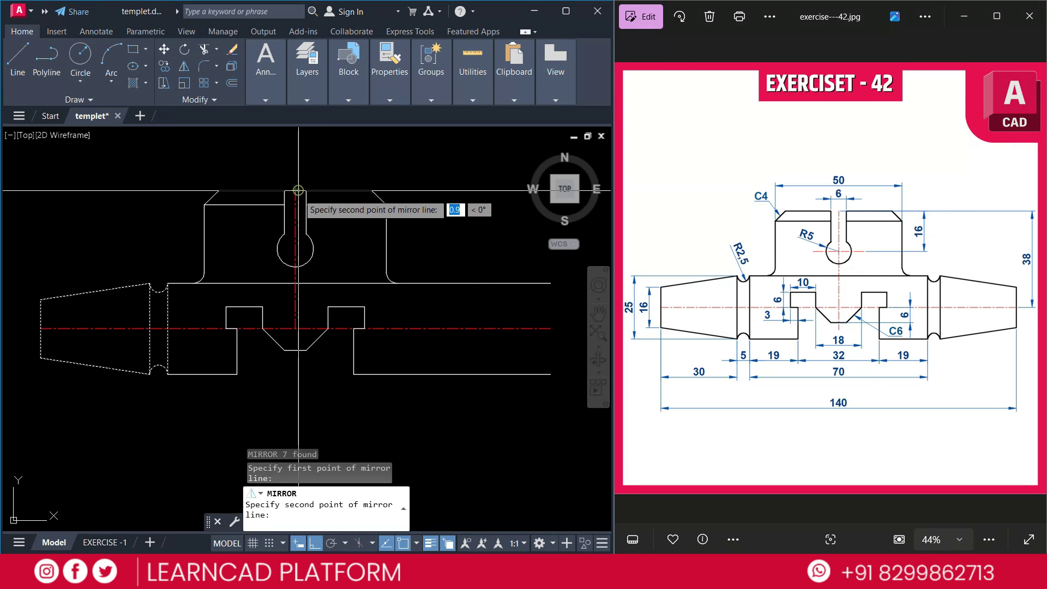
pyautogui.click(295, 350)
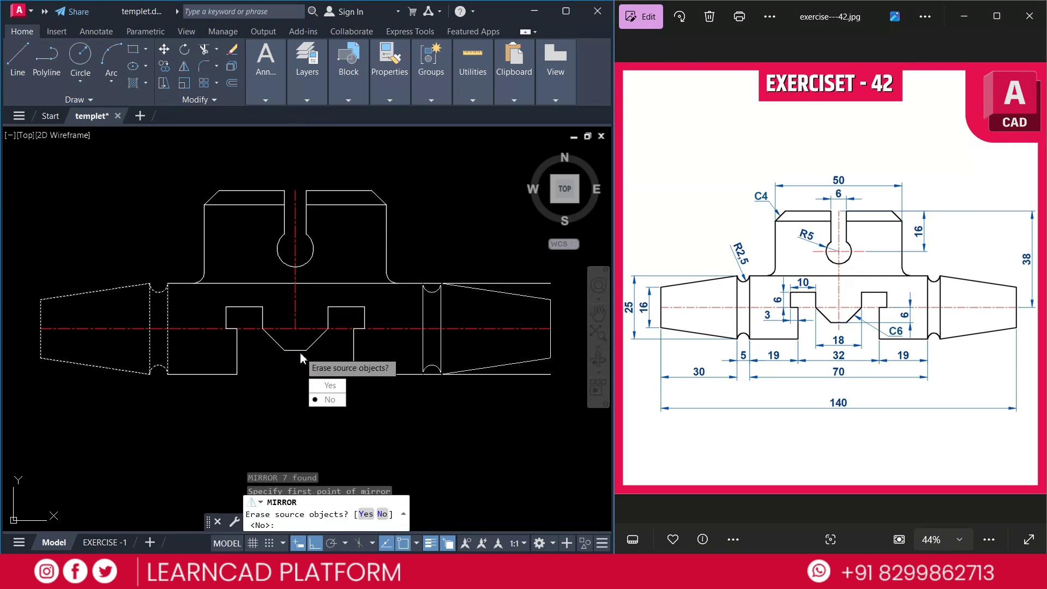
pyautogui.click(337, 401)
pyautogui.press('Escape')
# Trim the body's upper and lower edges across the right groove and outside the right taper.
pyautogui.write('T')
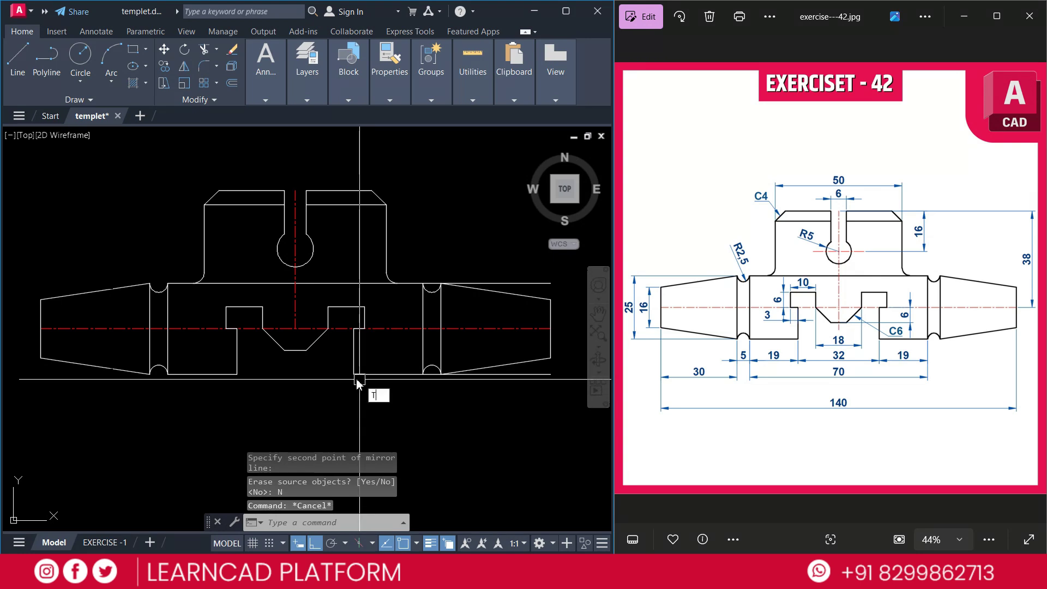
pyautogui.write('R')
pyautogui.press('Return')
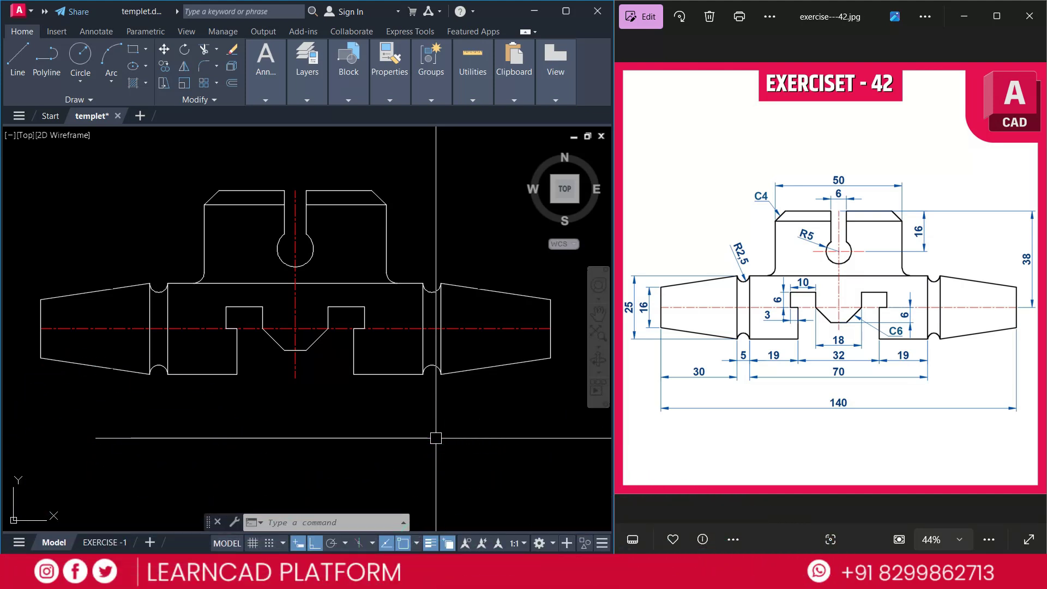
# Set the lineweight of the part's whole outline to 0.30 mm.
pyautogui.click(27, 171)
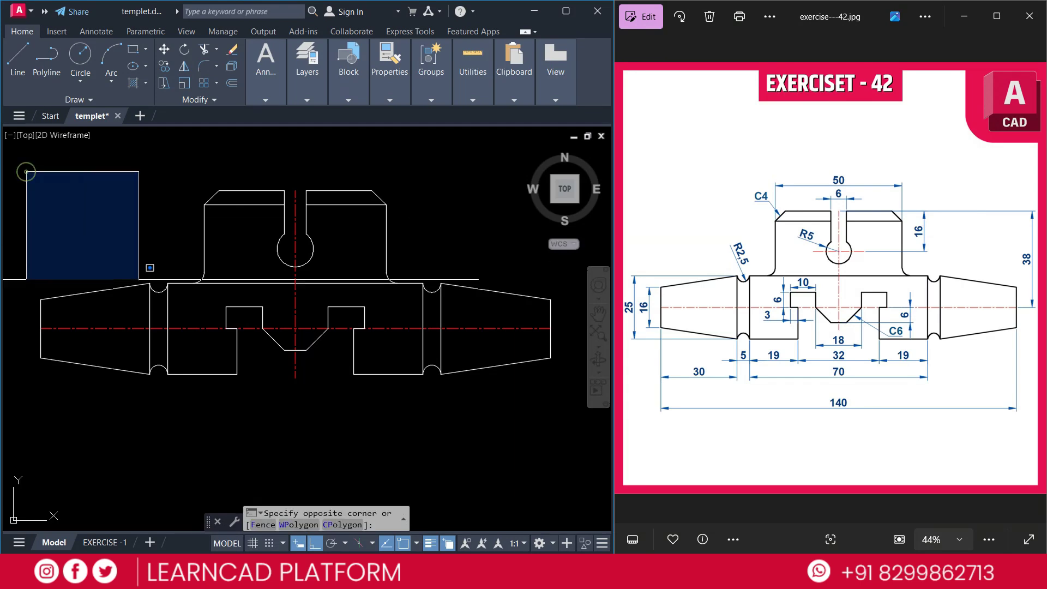
pyautogui.click(572, 404)
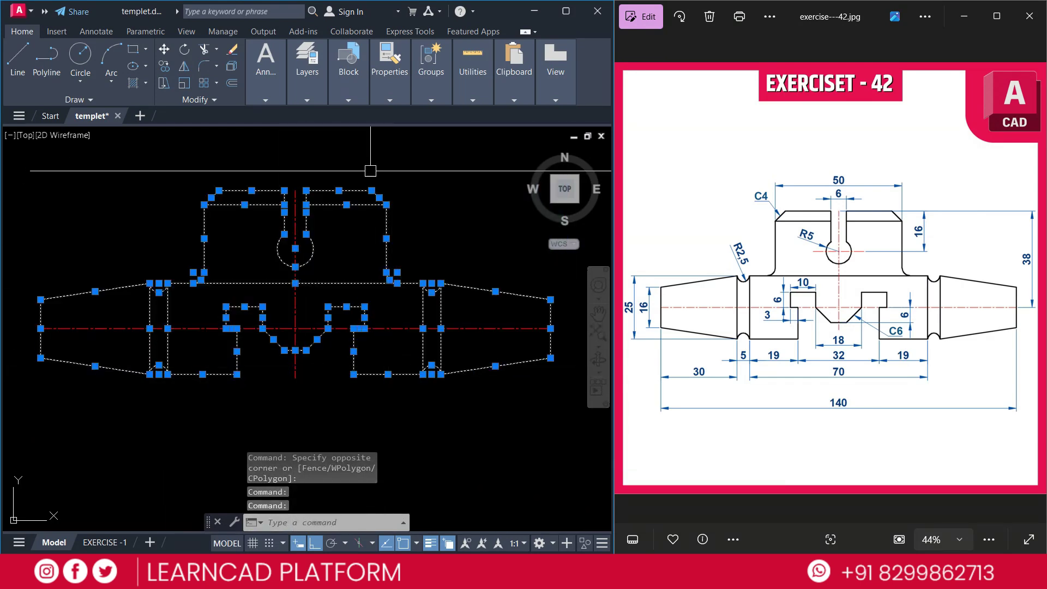
pyautogui.click(390, 103)
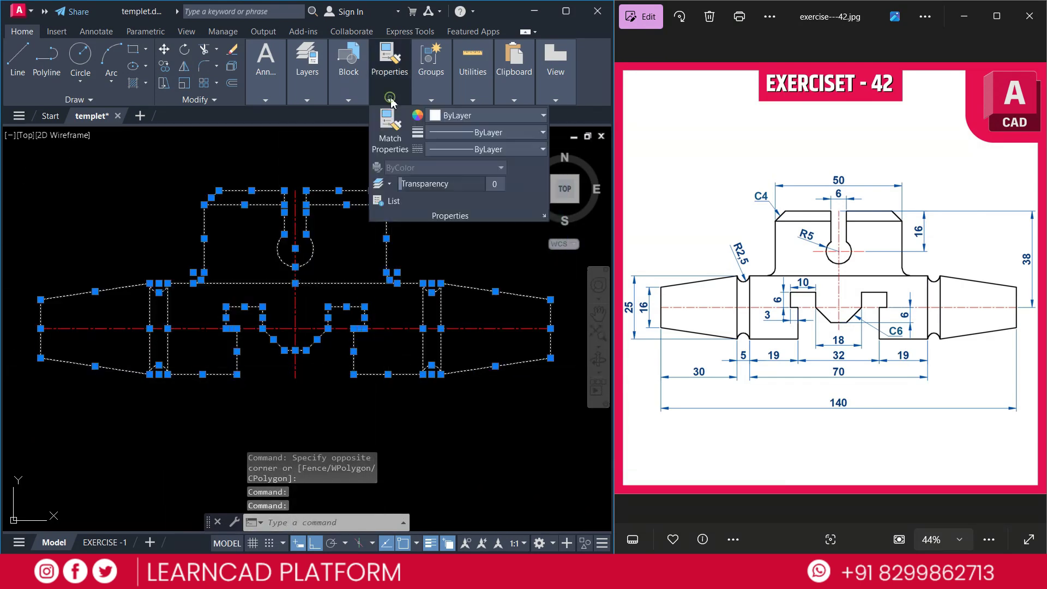
pyautogui.click(446, 140)
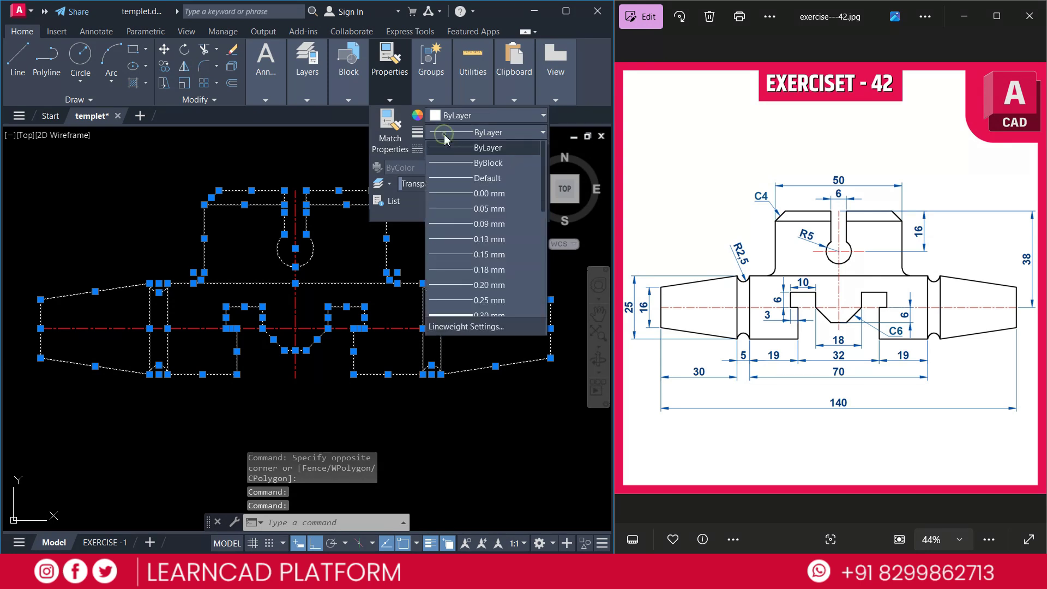
pyautogui.click(472, 314)
pyautogui.press('Escape')
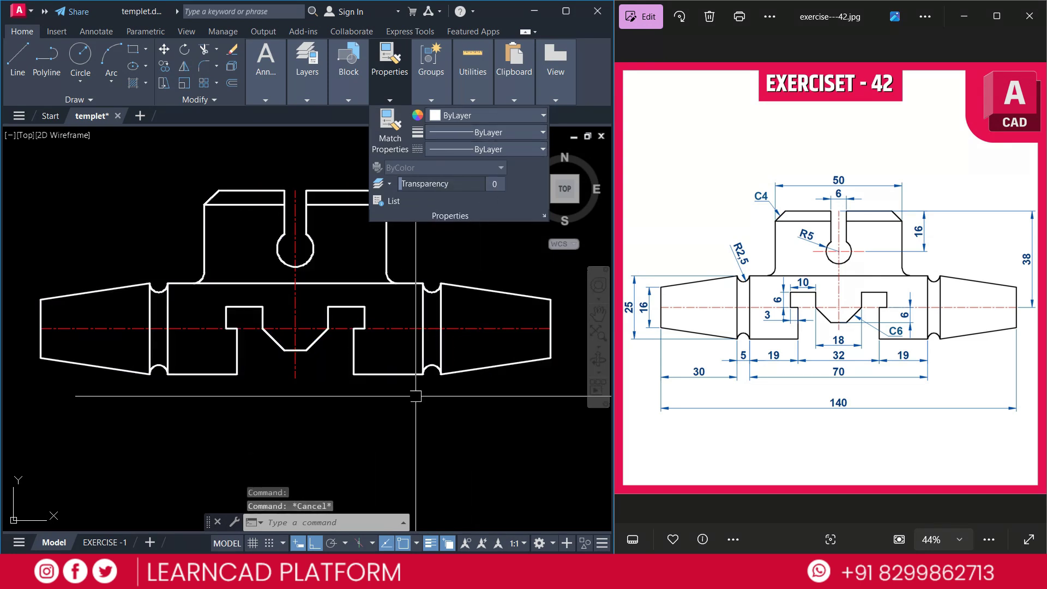
# Add a horizontal linear dimension above the upper block for its full width.
pyautogui.write('DLI')
pyautogui.press('Return')
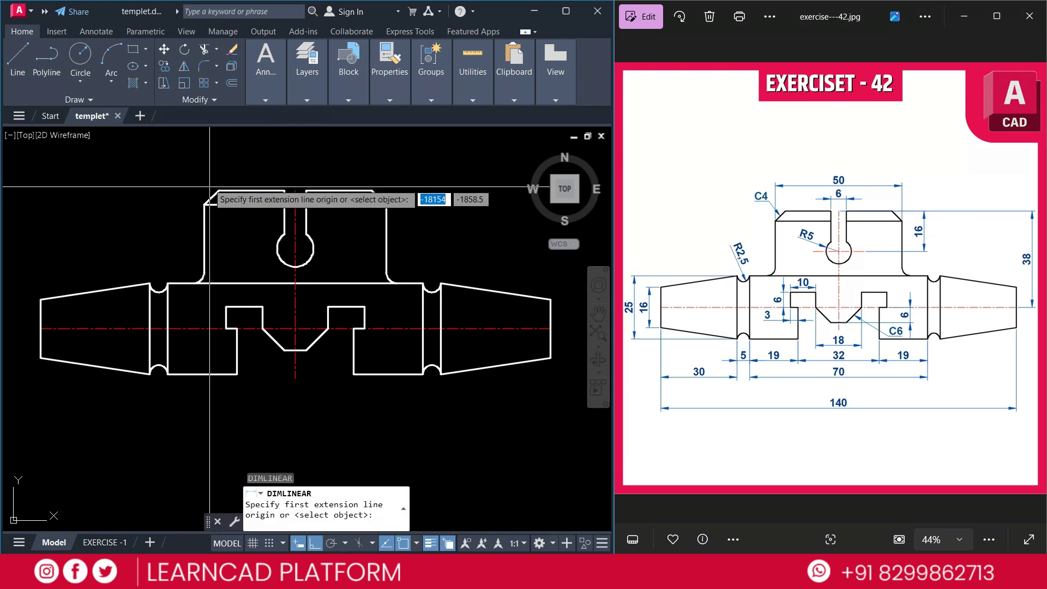
pyautogui.click(219, 191)
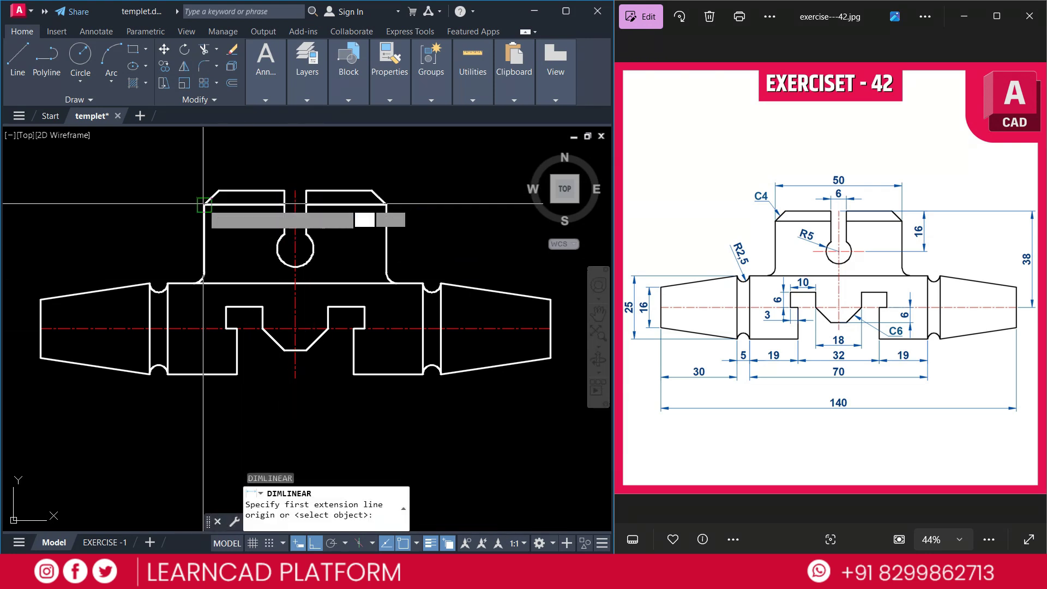
pyautogui.click(386, 205)
pyautogui.click(374, 160)
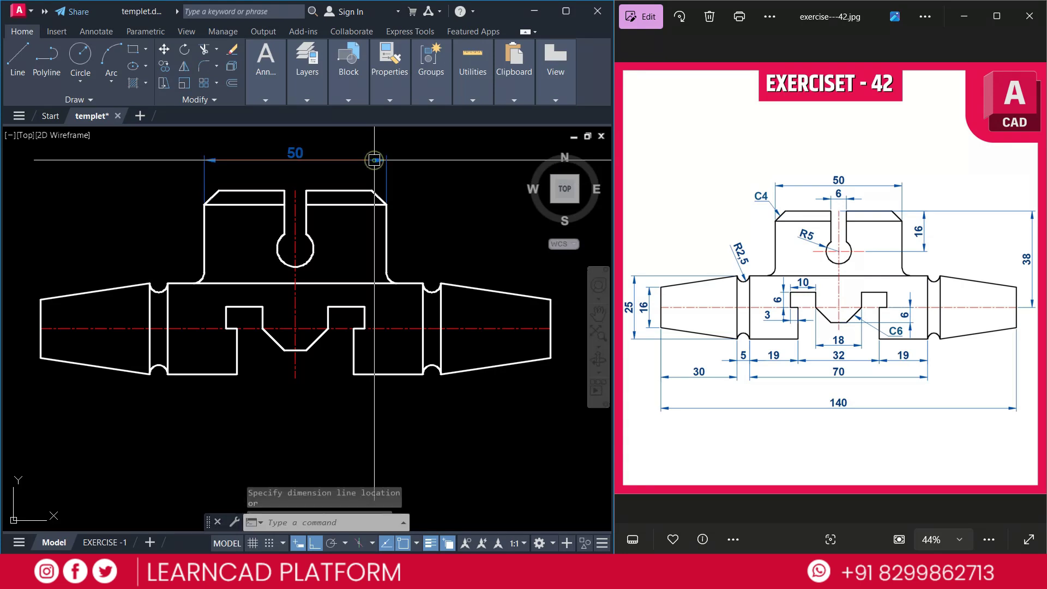
# Add a vertical linear dimension from the upper block's top edge to the hole center, placed beside the block's right side.
pyautogui.press('Return')
pyautogui.click(292, 190)
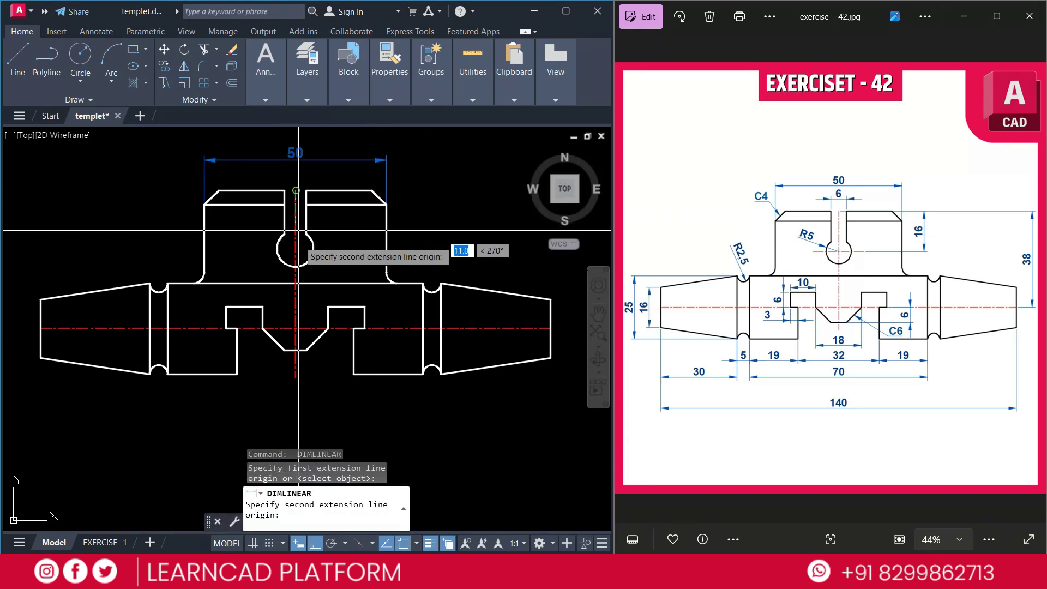
pyautogui.click(296, 251)
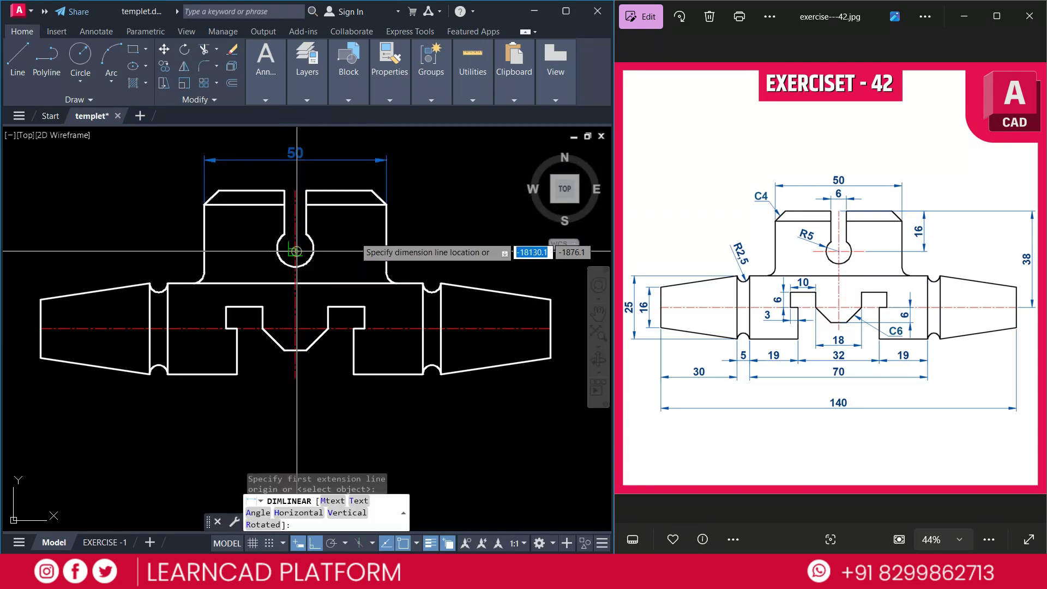
pyautogui.click(408, 240)
# Dimension the right taper's small end height and its large end height, placing both vertical dimensions beyond the right end.
pyautogui.press('Return')
pyautogui.press('Return')
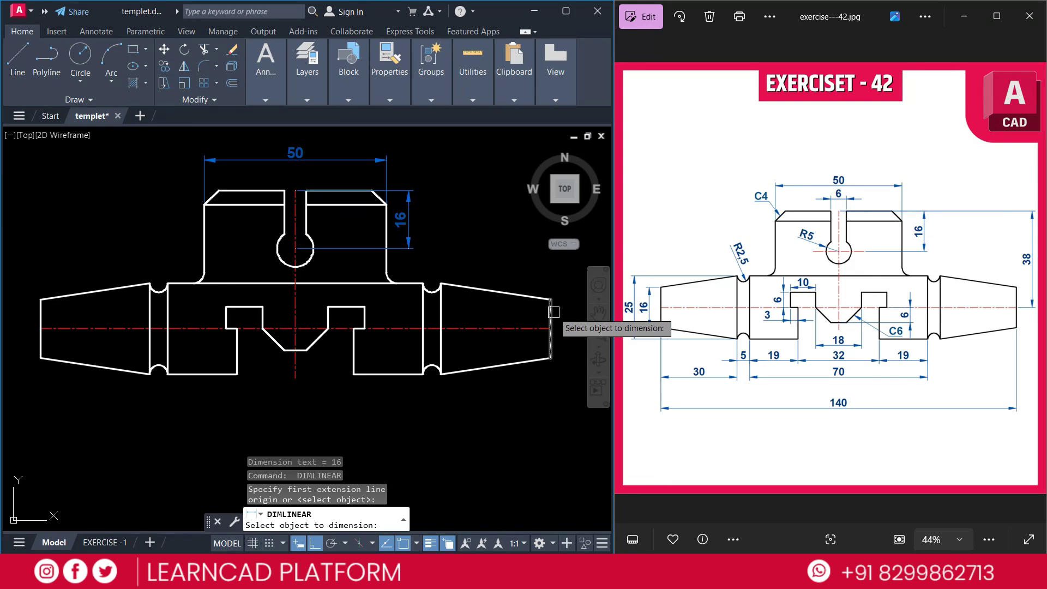
pyautogui.click(553, 312)
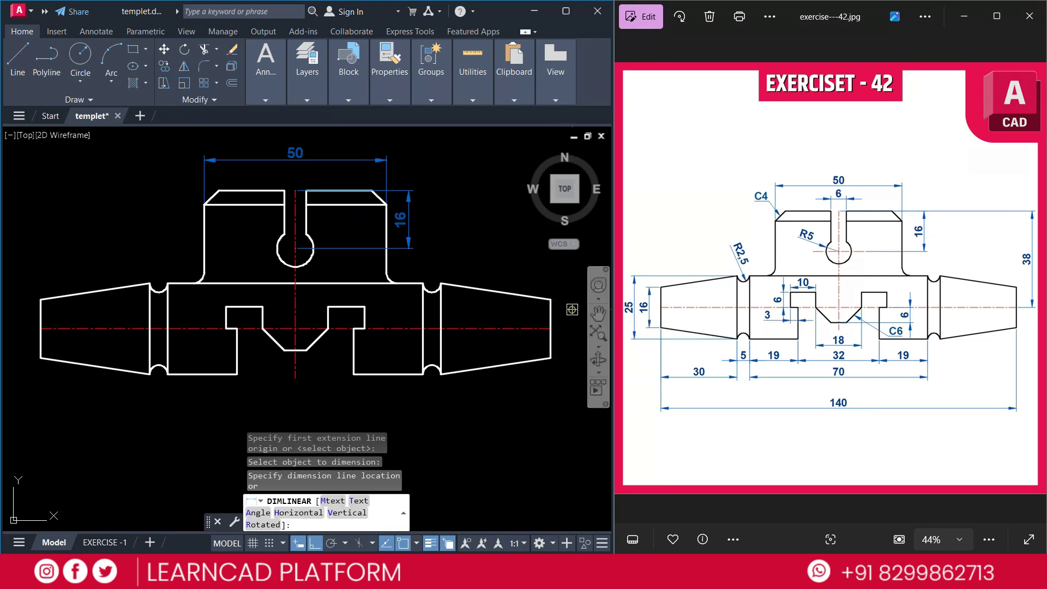
pyautogui.click(572, 309)
pyautogui.press('Return')
pyautogui.click(436, 315)
pyautogui.click(594, 327)
pyautogui.moveTo(424, 402); pyautogui.dragTo(414, 403, button='middle')
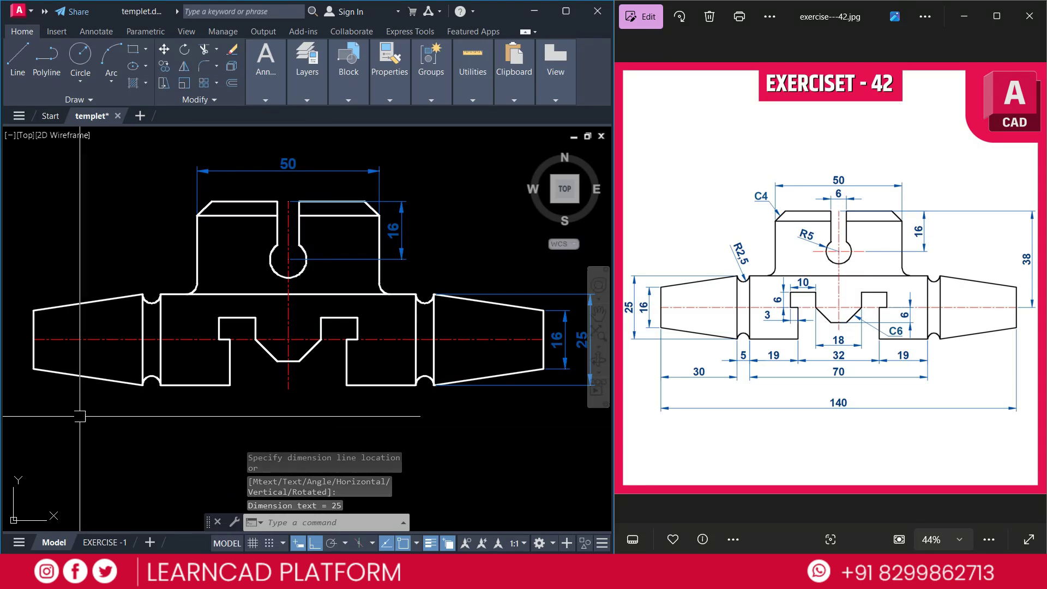
# Dimension the part's overall length between the outer lower corners of both tapered ends, placed well below the part.
pyautogui.press('Return')
pyautogui.click(34, 370)
pyautogui.click(543, 370)
pyautogui.click(507, 469)
# Dimension the bottom opening's width and continue the dimension chain across the right foot, groove and tapered end.
pyautogui.press('Return')
pyautogui.click(229, 385)
pyautogui.click(347, 385)
pyautogui.click(288, 415)
pyautogui.write('dco')
pyautogui.press('Return')
pyautogui.click(416, 386)
pyautogui.click(434, 385)
pyautogui.click(544, 386)
# Continue the dimension chain from the bottom opening's left edge across the left foot, groove and tapered end.
pyautogui.press('Return')
pyautogui.click(229, 406)
pyautogui.click(161, 385)
pyautogui.click(143, 386)
pyautogui.click(33, 385)
pyautogui.press('Escape')
pyautogui.press('Escape')
pyautogui.press('Escape')
# Add radius dimensions to the upper left groove arc and the left fillet at the upper block's base.
pyautogui.write('dra')
pyautogui.press('Return')
pyautogui.click(145, 298)
pyautogui.click(117, 248)
pyautogui.press('Return')
pyautogui.click(192, 287)
# Dimension the height of the upper block's left chamfer, placed beside its left side.
pyautogui.write('dli')
pyautogui.press('Return')
pyautogui.click(210, 201)
pyautogui.click(197, 216)
pyautogui.click(178, 208)
# Dimension the top slot's width above the block and the radius of the hole below the slot.
pyautogui.press('Return')
pyautogui.click(278, 202)
pyautogui.click(298, 201)
pyautogui.write('dra')
pyautogui.press('Return')
pyautogui.click(271, 256)
pyautogui.click(243, 225)
# Dimension the right recess's top edge length and its vertical side height.
pyautogui.write('dli')
pyautogui.press('Return')
pyautogui.press('Return')
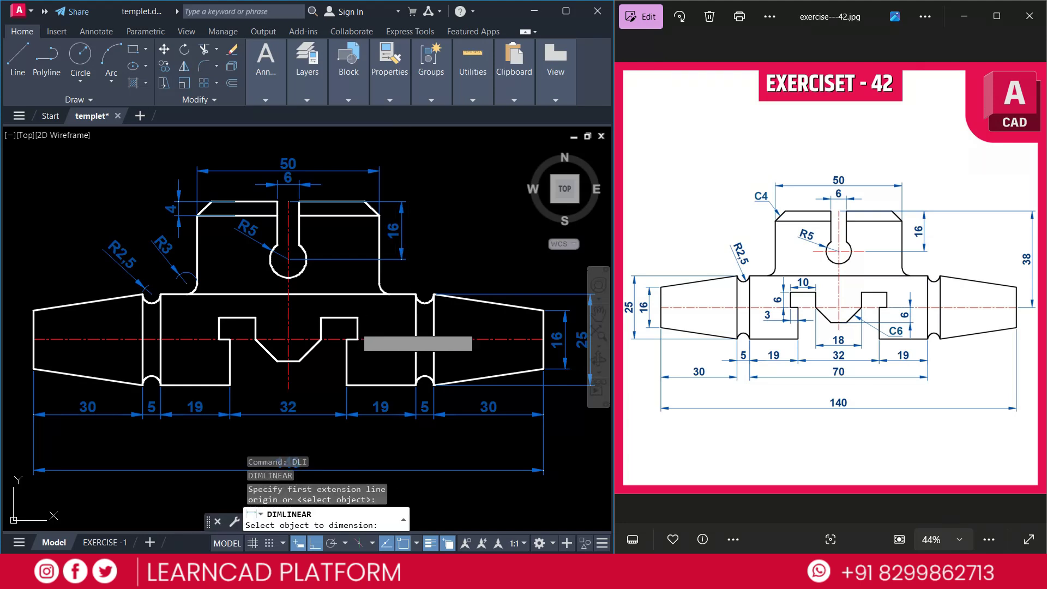
pyautogui.click(339, 318)
pyautogui.click(340, 306)
pyautogui.press('Return')
pyautogui.press('Return')
pyautogui.click(358, 329)
pyautogui.click(384, 328)
# Dimension the width between the upper corners of the central tongue's chamfers, placed below the tongue.
pyautogui.press('Return')
pyautogui.click(255, 339)
pyautogui.click(322, 340)
pyautogui.click(289, 381)
pyautogui.press('Escape')
pyautogui.press('Escape')
pyautogui.press('Escape')
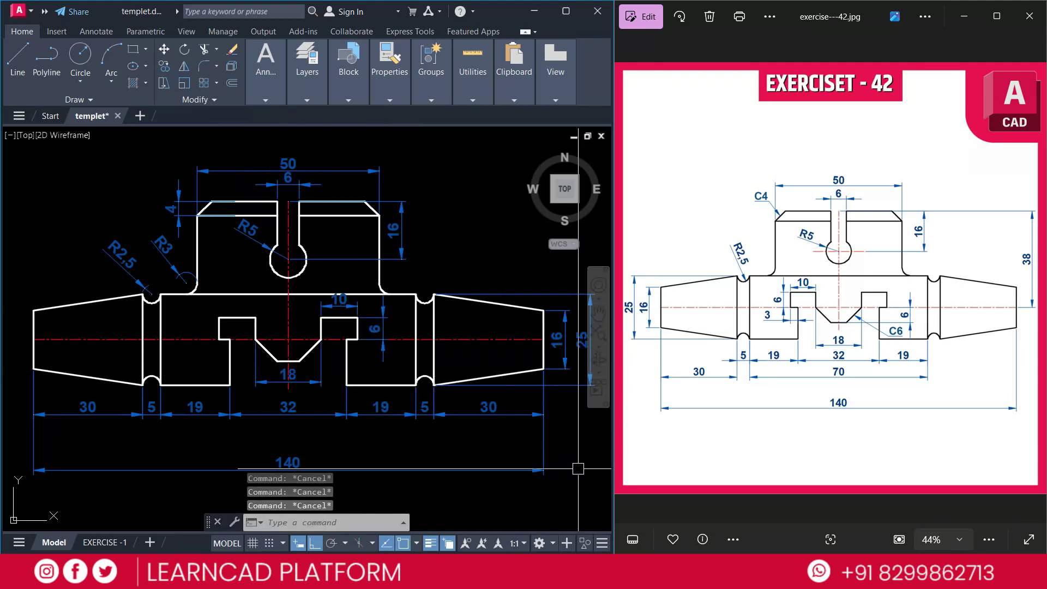